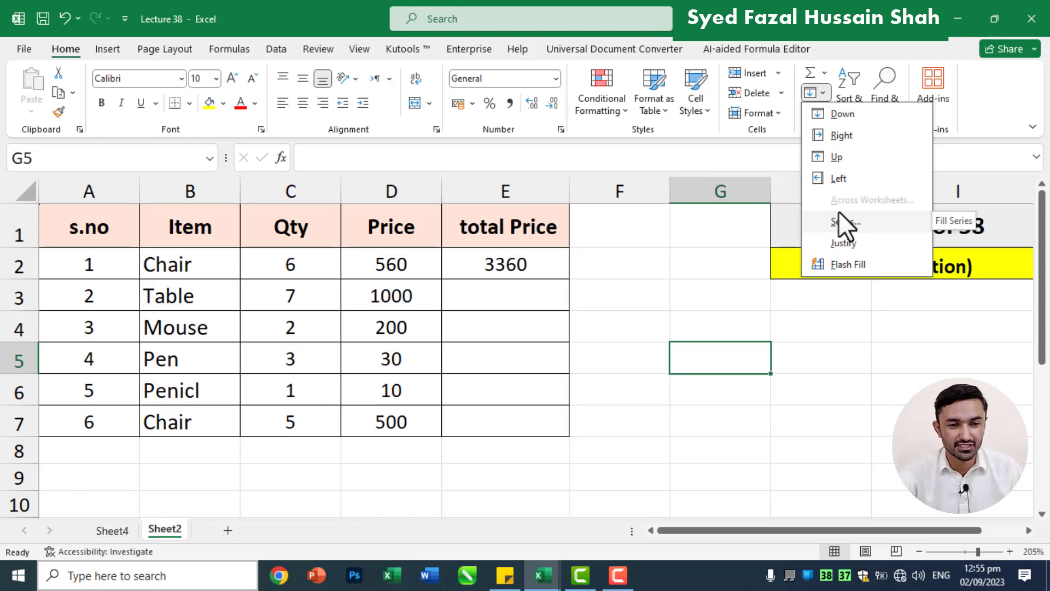
# Re-enter the total price formula in E2 as =D2*C2.
pyautogui.click(623, 341)
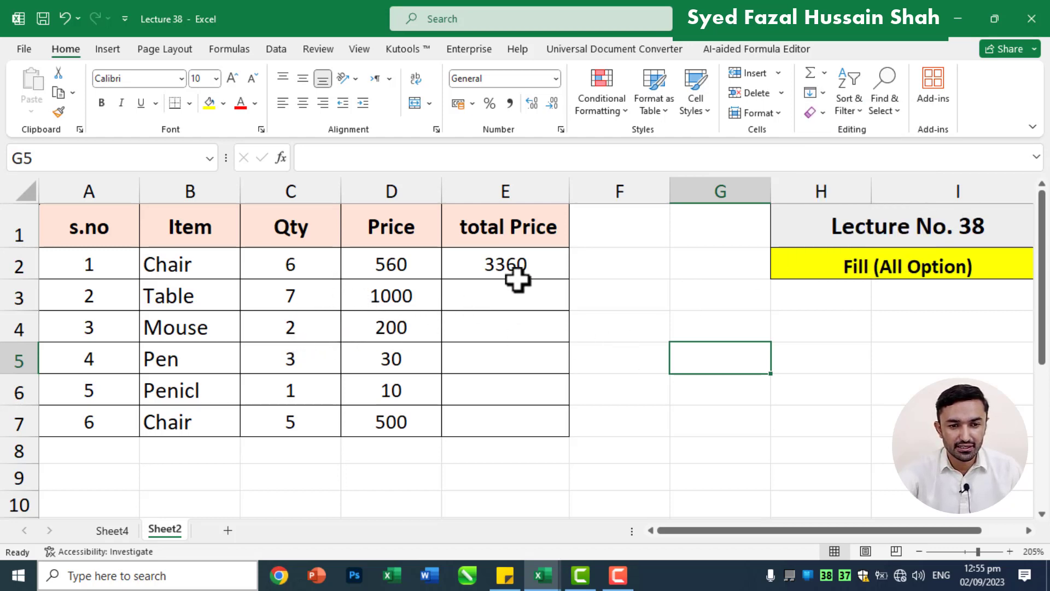
pyautogui.click(543, 270)
pyautogui.moveTo(541, 268); pyautogui.dragTo(518, 422)
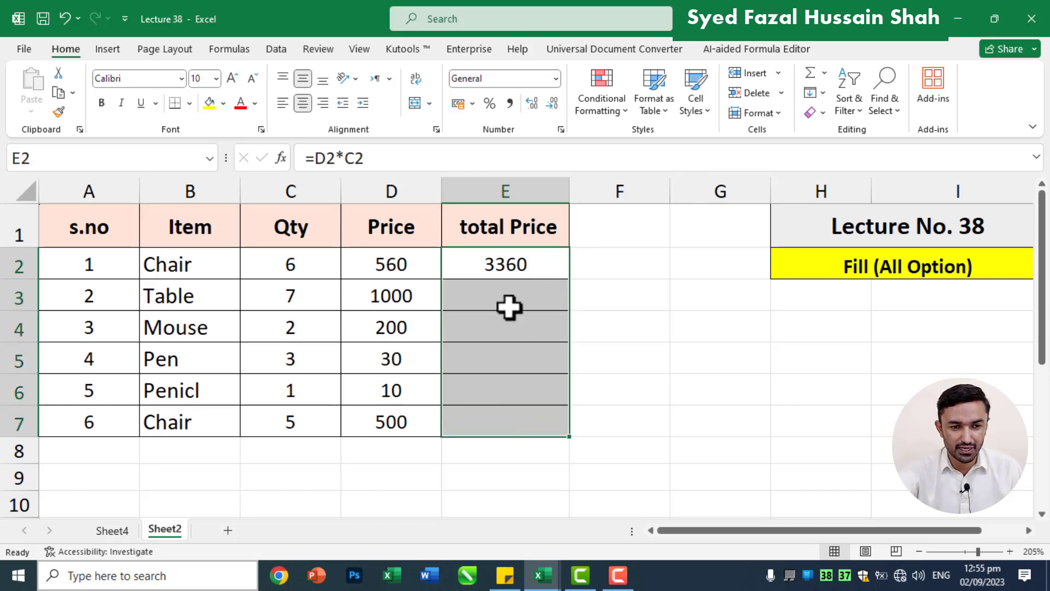
pyautogui.click(545, 272)
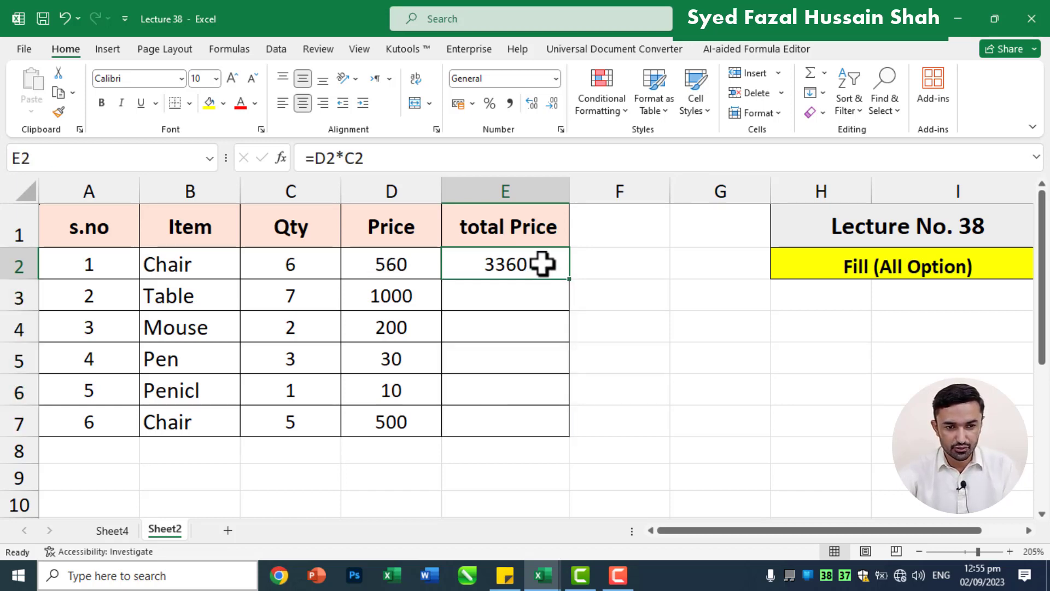
pyautogui.press('Delete')
pyautogui.write('=')
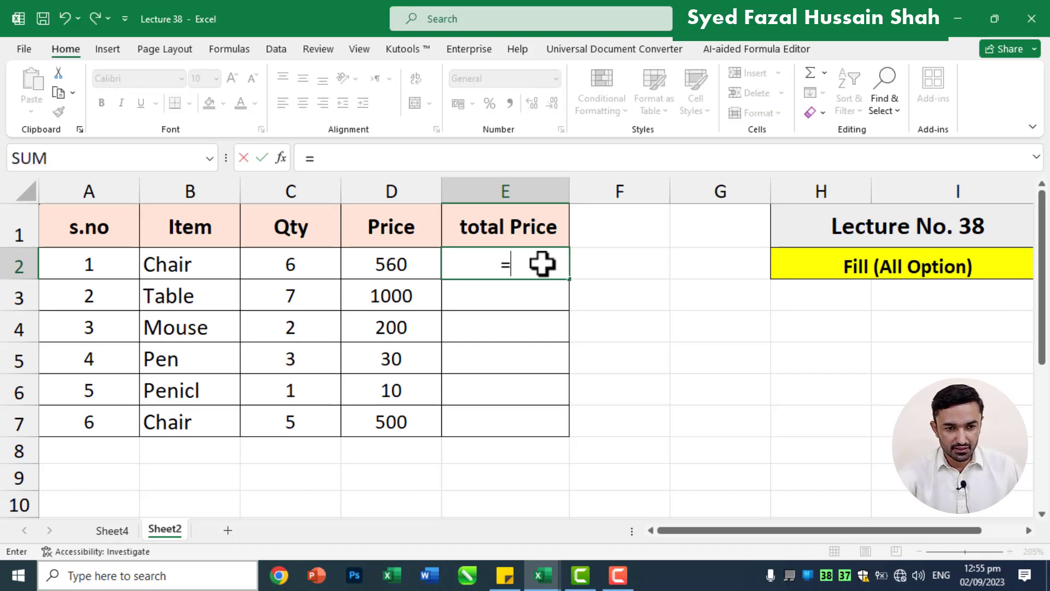
pyautogui.click(410, 266)
pyautogui.write('*')
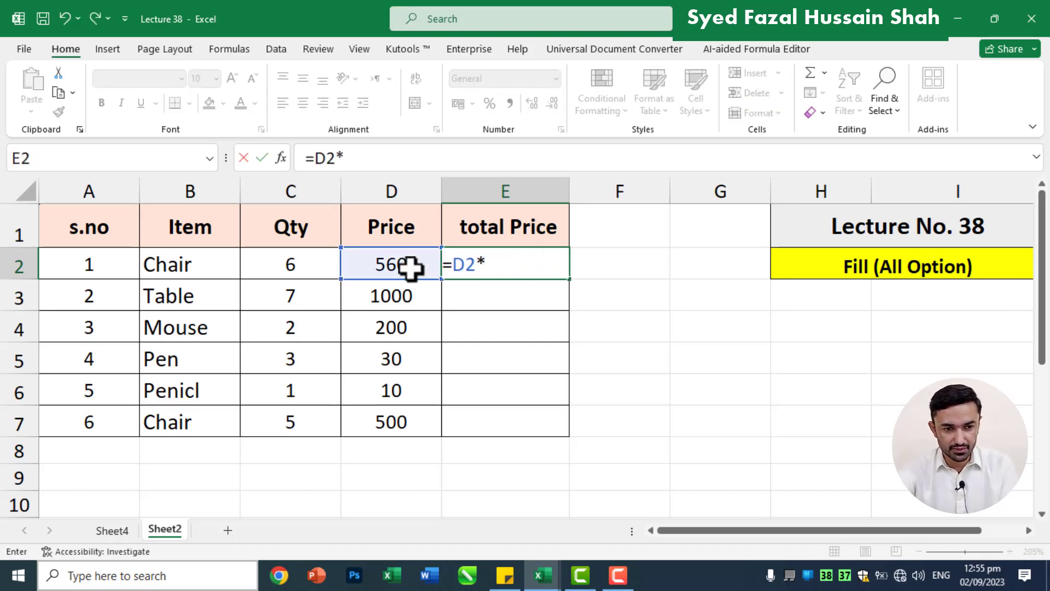
pyautogui.click(317, 274)
pyautogui.press('Return')
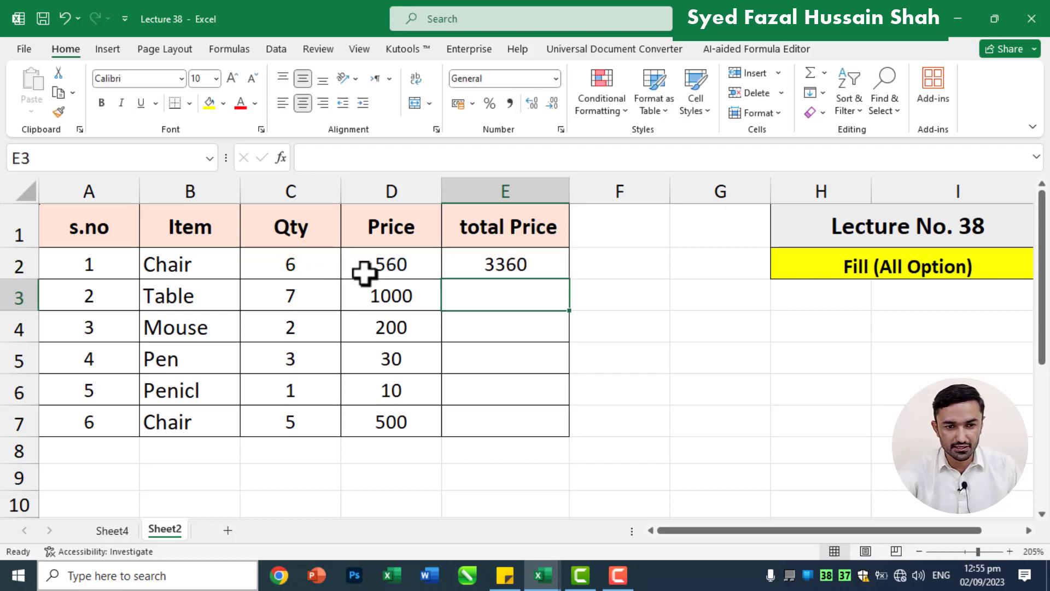
# AutoFill the formula from E2 down through E7, and clear the copied results from E3:E7.
pyautogui.click(553, 268)
pyautogui.moveTo(571, 291); pyautogui.dragTo(563, 427)
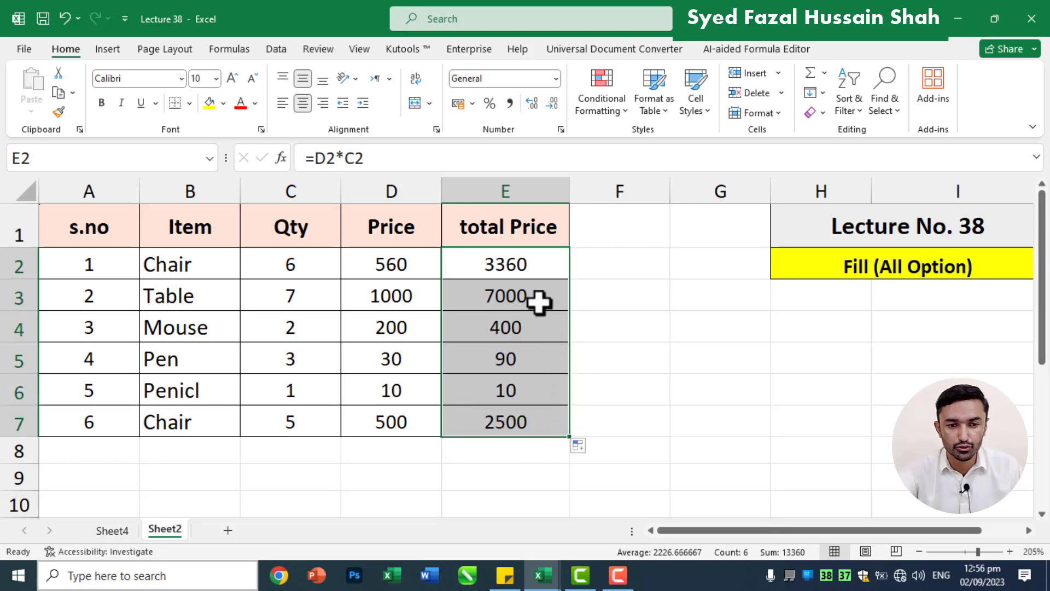
pyautogui.moveTo(540, 301); pyautogui.dragTo(521, 417)
pyautogui.press('Delete')
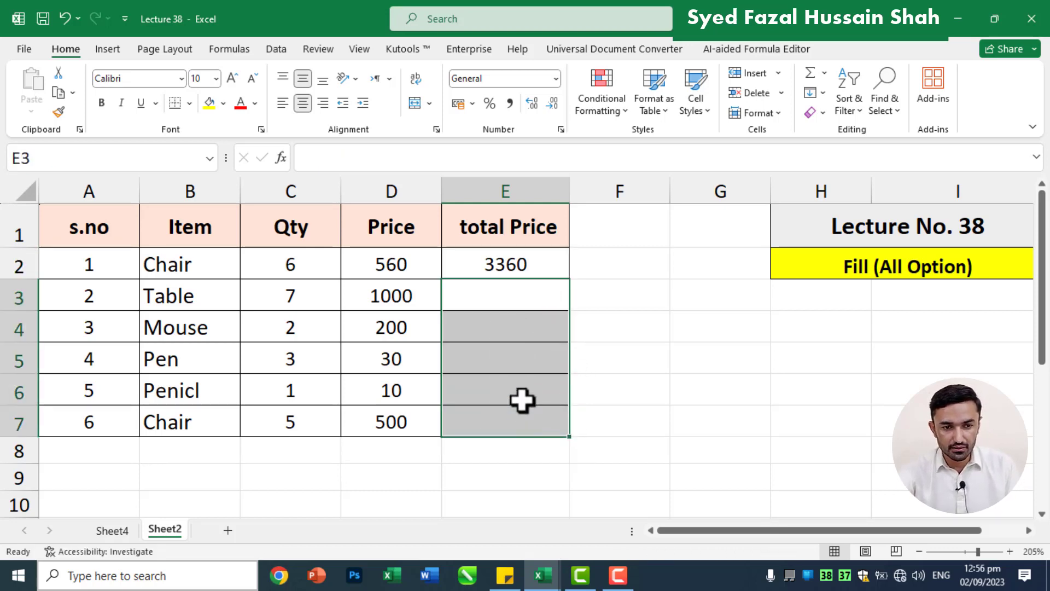
# Use Fill Down to copy the total price formula from E2 through E7.
pyautogui.moveTo(543, 267); pyautogui.dragTo(520, 401)
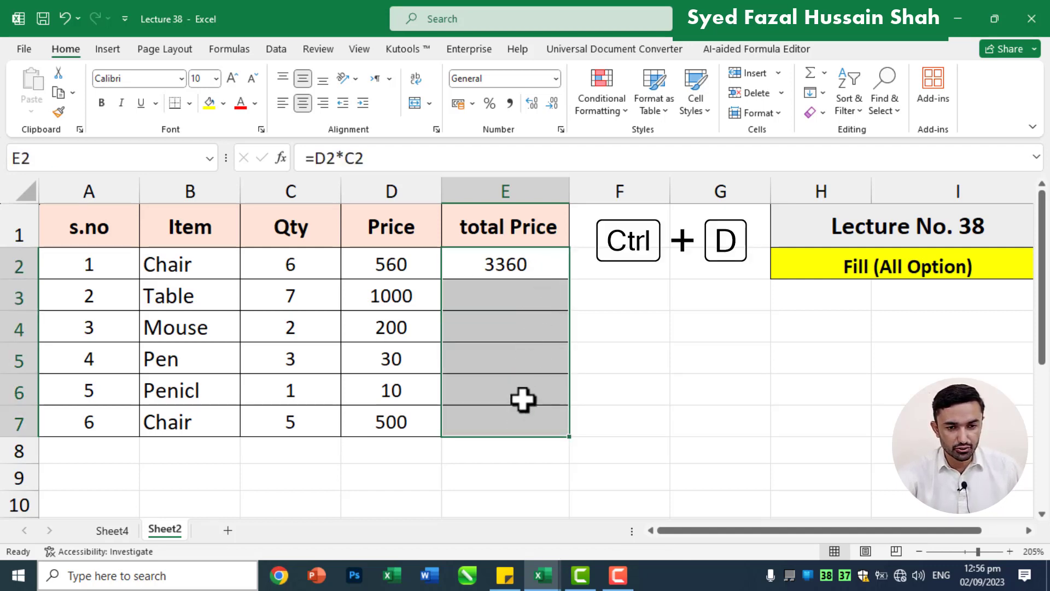
pyautogui.hotkey('ctrl', 'd')
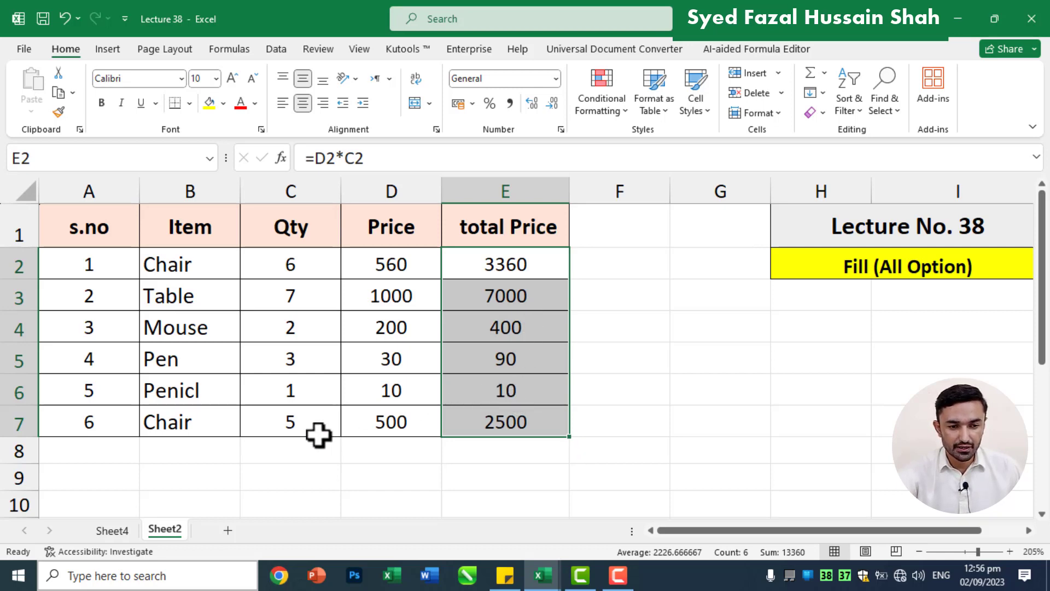
# Total the Qty column in C8 with an AutoSum of C2:C7.
pyautogui.click(314, 452)
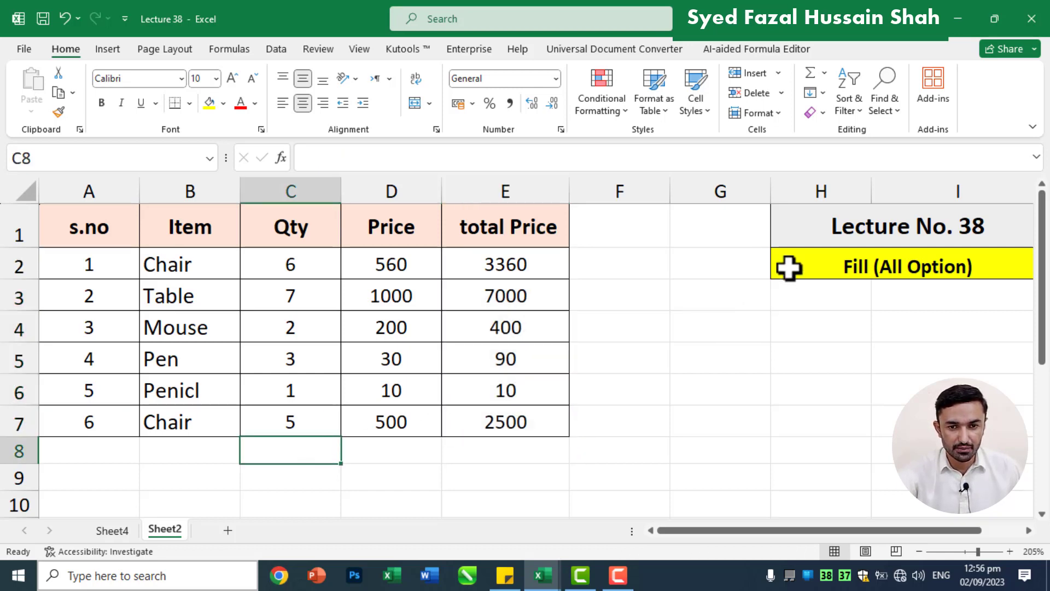
pyautogui.click(813, 72)
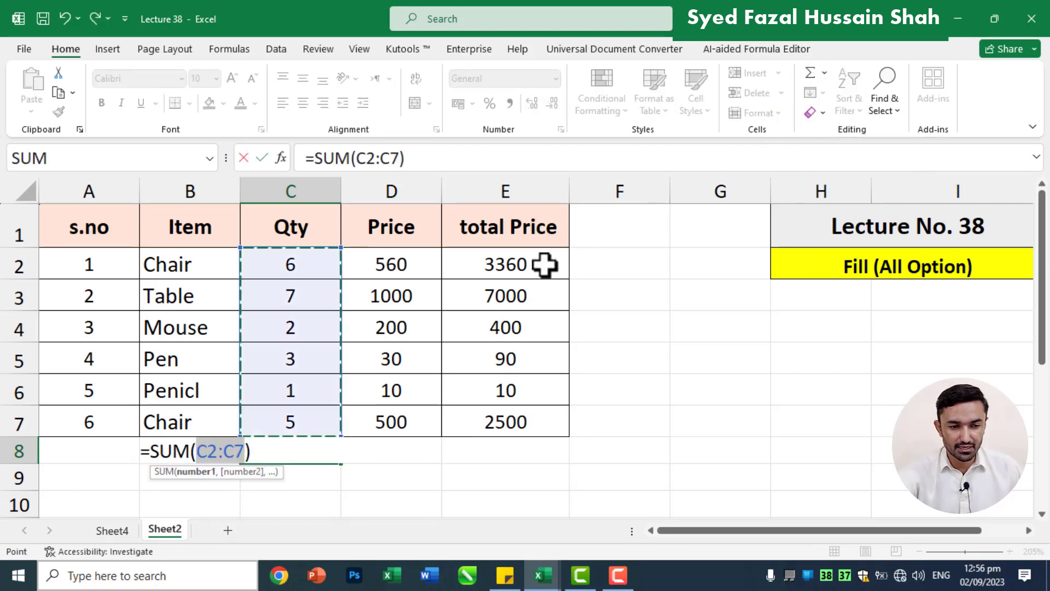
pyautogui.press('Return')
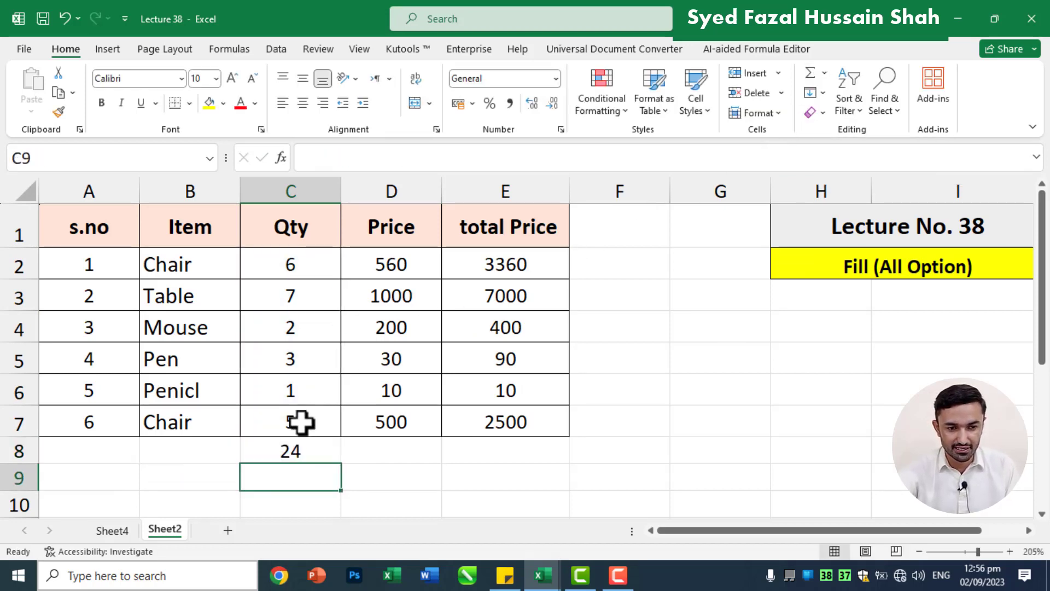
# Use Fill Right to copy the Qty total formula from C8 into D8:E8.
pyautogui.moveTo(311, 446); pyautogui.dragTo(503, 460)
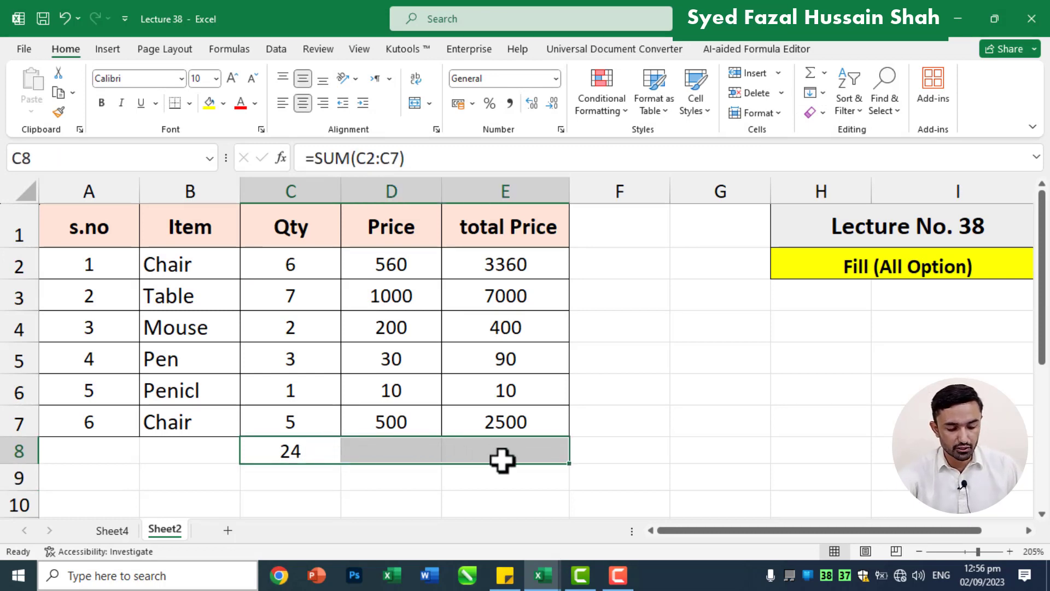
pyautogui.hotkey('ctrl', 'r')
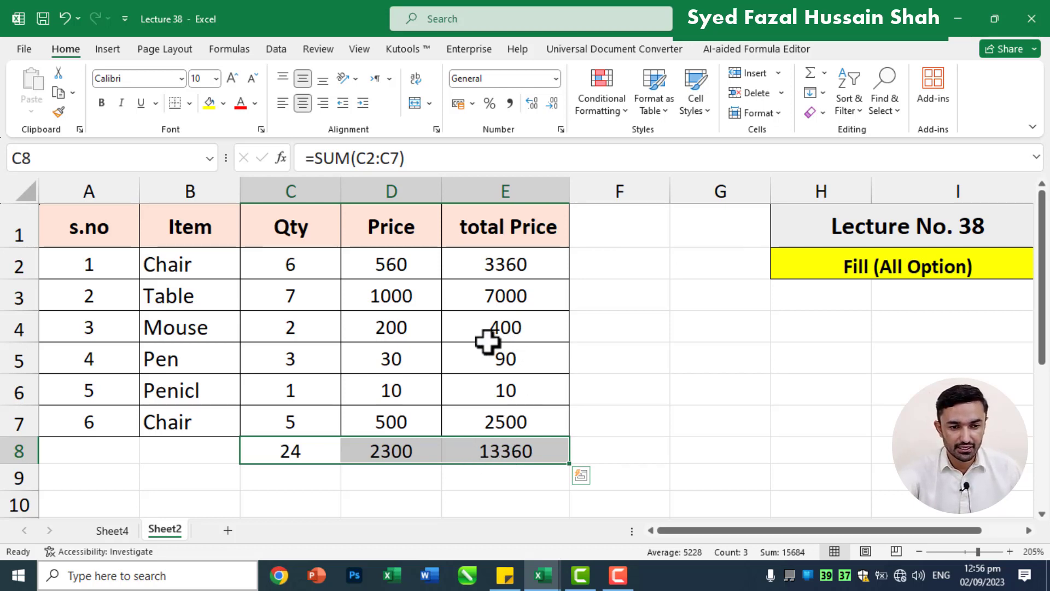
# Clear the column totals in D8:E8 and the total prices in E3:E7.
pyautogui.moveTo(382, 452); pyautogui.dragTo(532, 452)
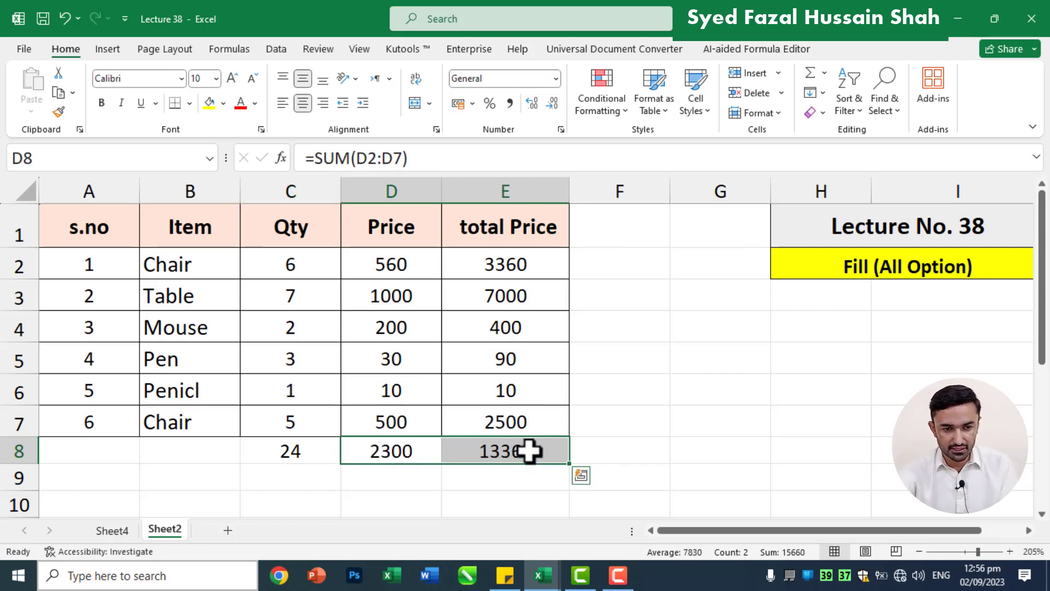
pyautogui.press('Delete')
pyautogui.moveTo(526, 298); pyautogui.dragTo(500, 415)
pyautogui.press('Delete')
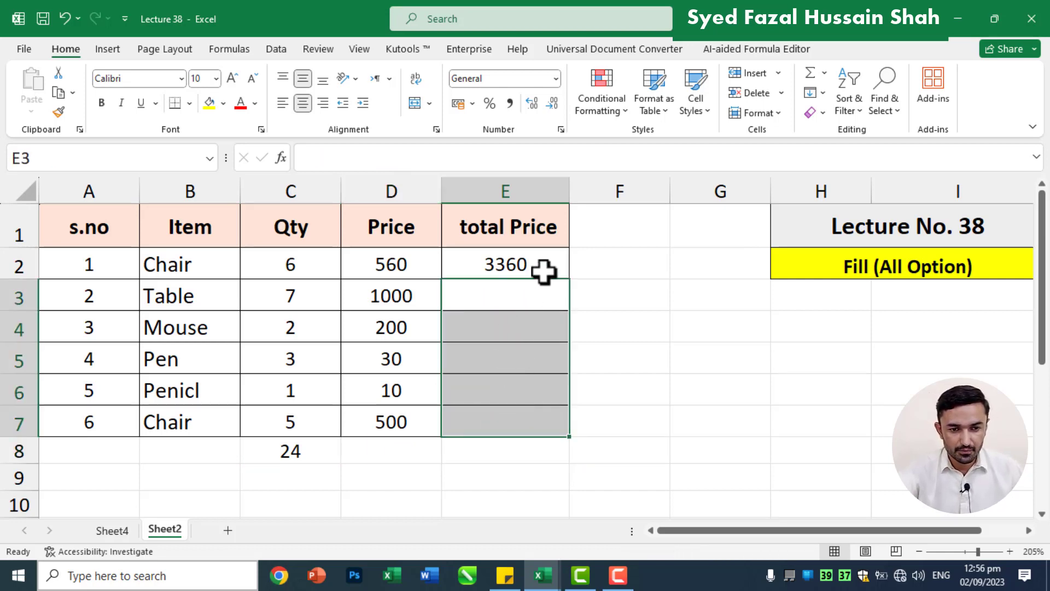
# Fill the total price formula from E2 down through E7 using the Fill Down command.
pyautogui.moveTo(543, 272); pyautogui.dragTo(510, 432)
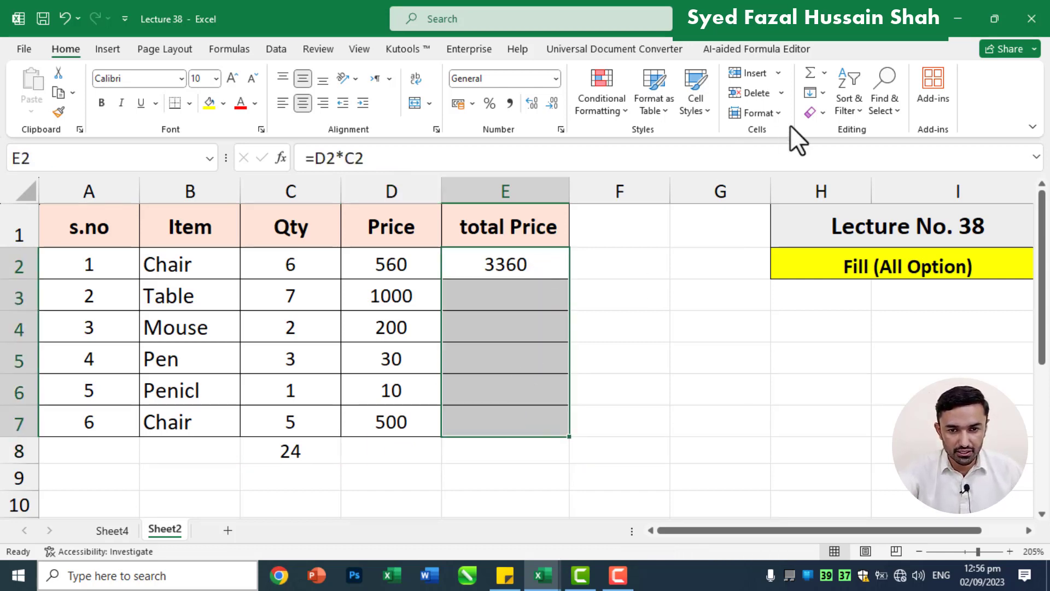
pyautogui.click(820, 93)
pyautogui.click(842, 114)
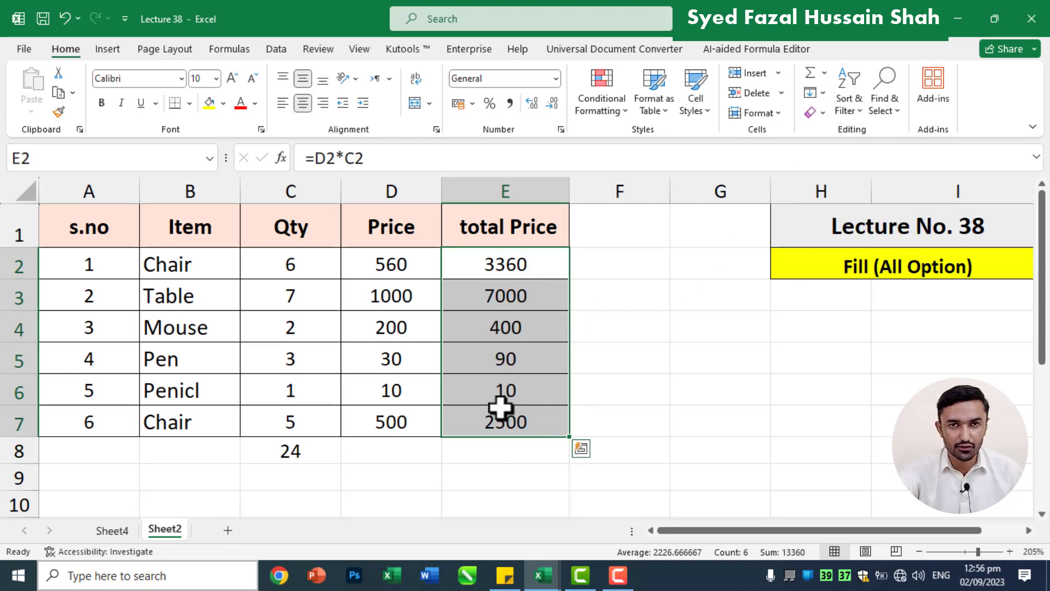
# Fill the Qty total formula from C8 right through E8 using the Fill Right command.
pyautogui.click(317, 454)
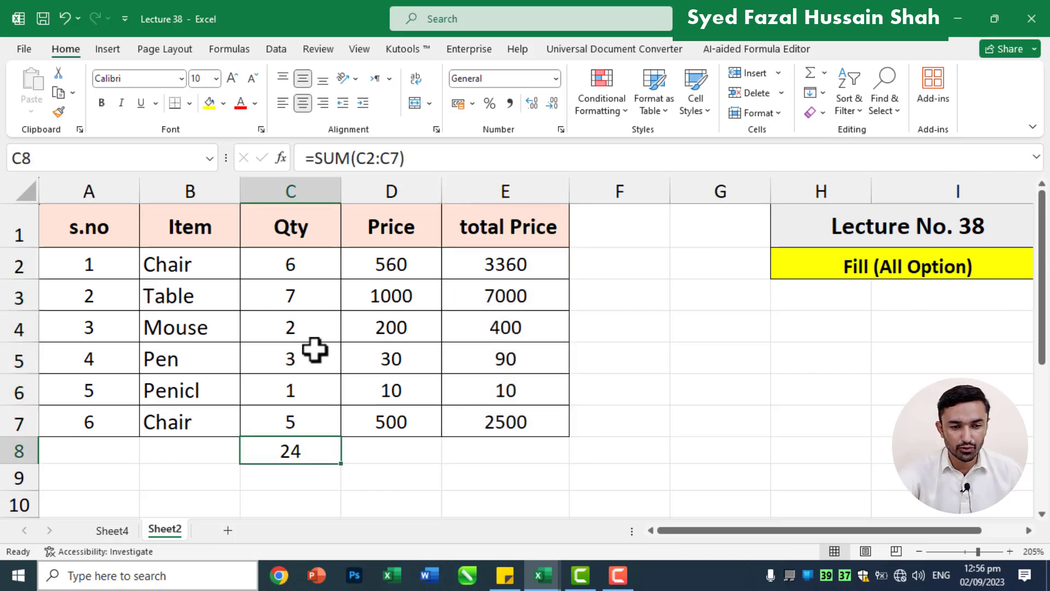
pyautogui.moveTo(329, 452); pyautogui.dragTo(511, 464)
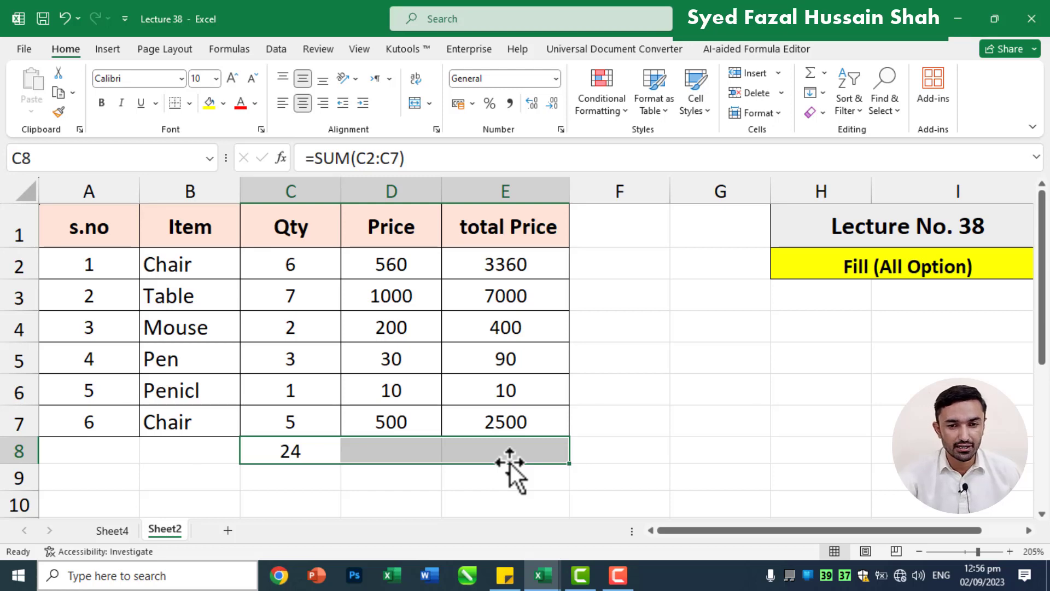
pyautogui.click(822, 93)
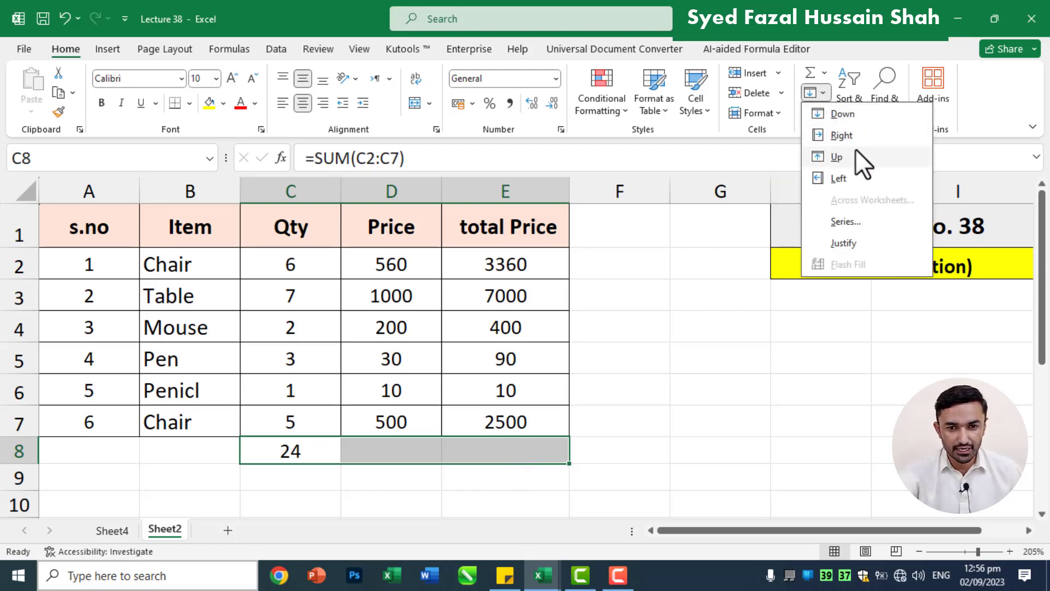
pyautogui.click(875, 135)
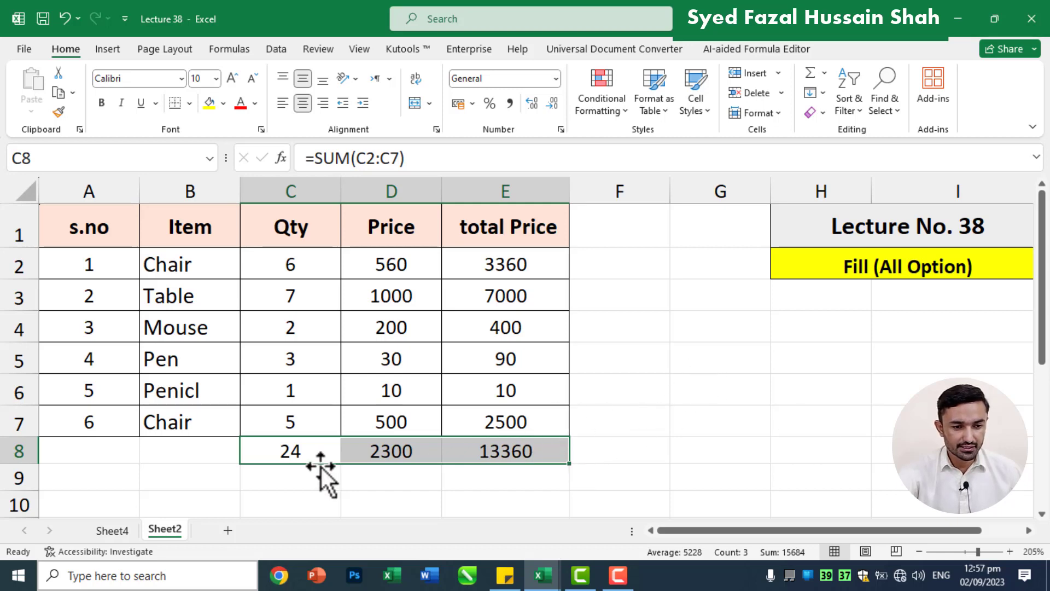
# Add a new worksheet to the workbook and enter 100 in cell D1.
pyautogui.click(227, 530)
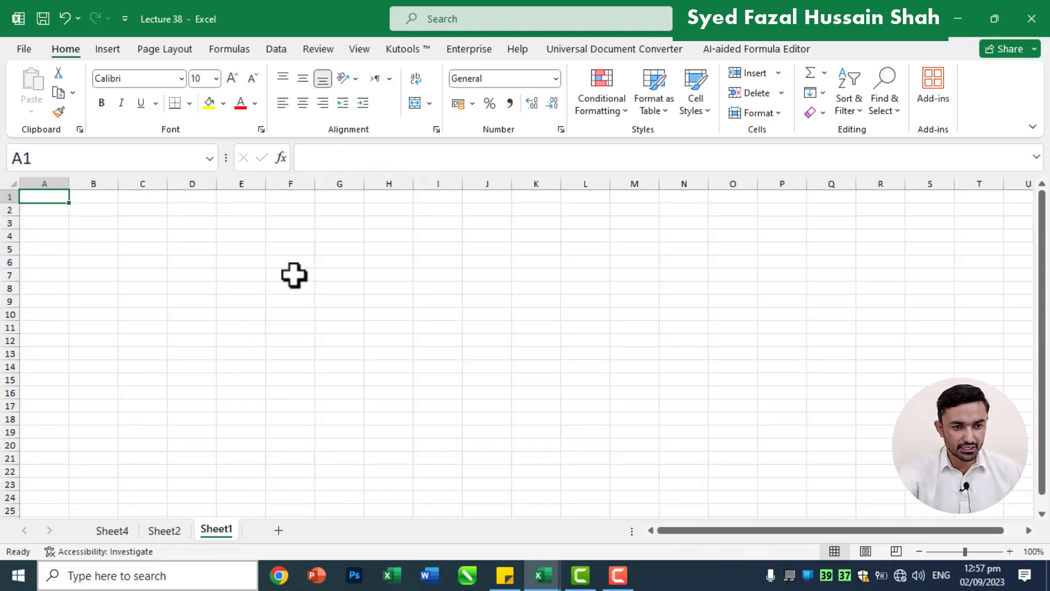
pyautogui.scroll(8, 339, 302)
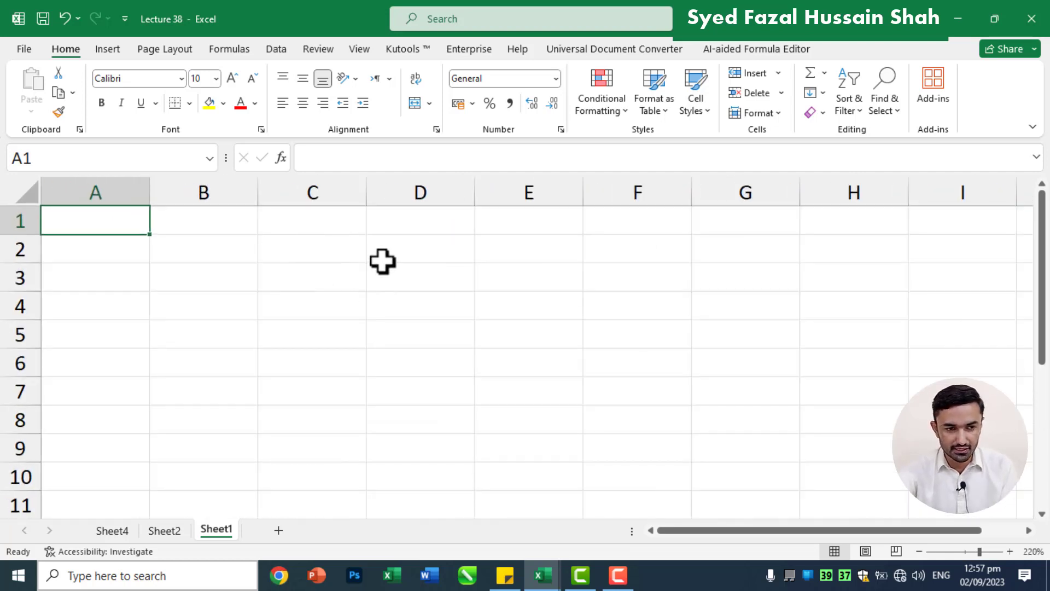
pyautogui.click(422, 221)
pyautogui.write('100')
pyautogui.click(533, 285)
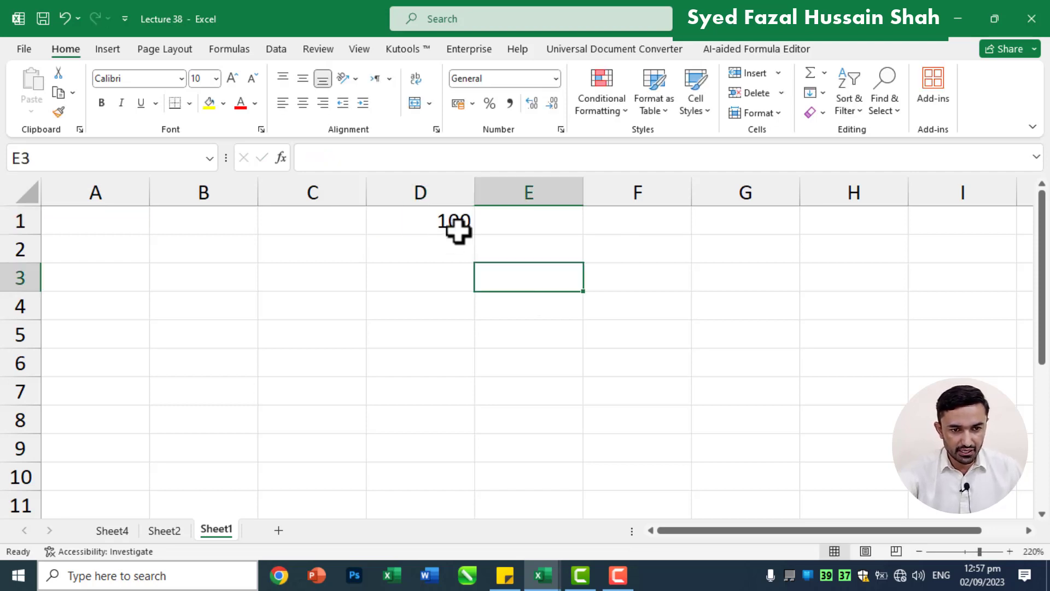
# Fill the value 100 from D1 right through H1.
pyautogui.moveTo(457, 226); pyautogui.dragTo(853, 228)
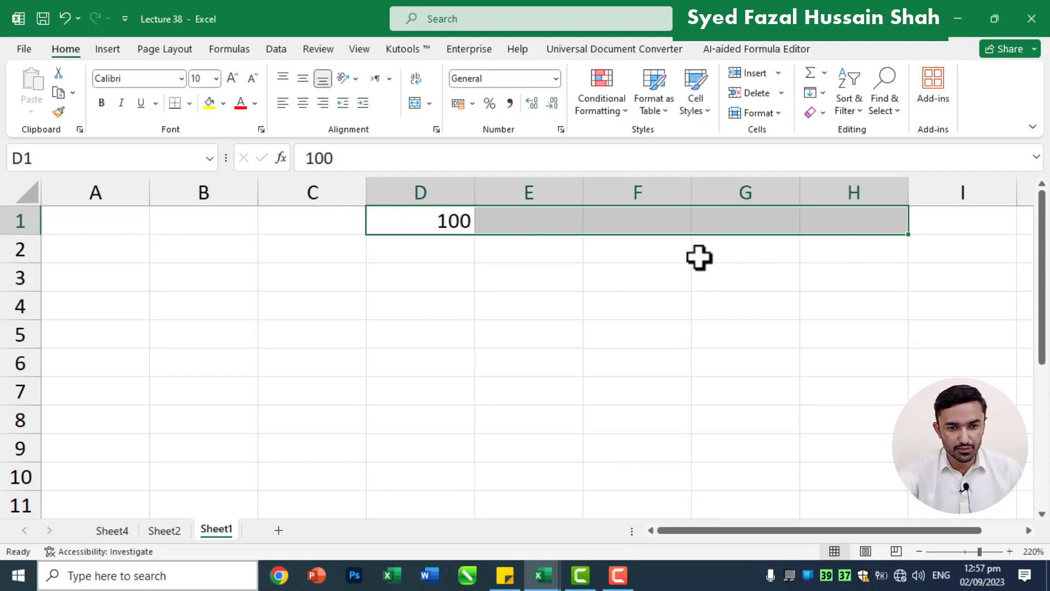
pyautogui.click(824, 94)
pyautogui.click(842, 135)
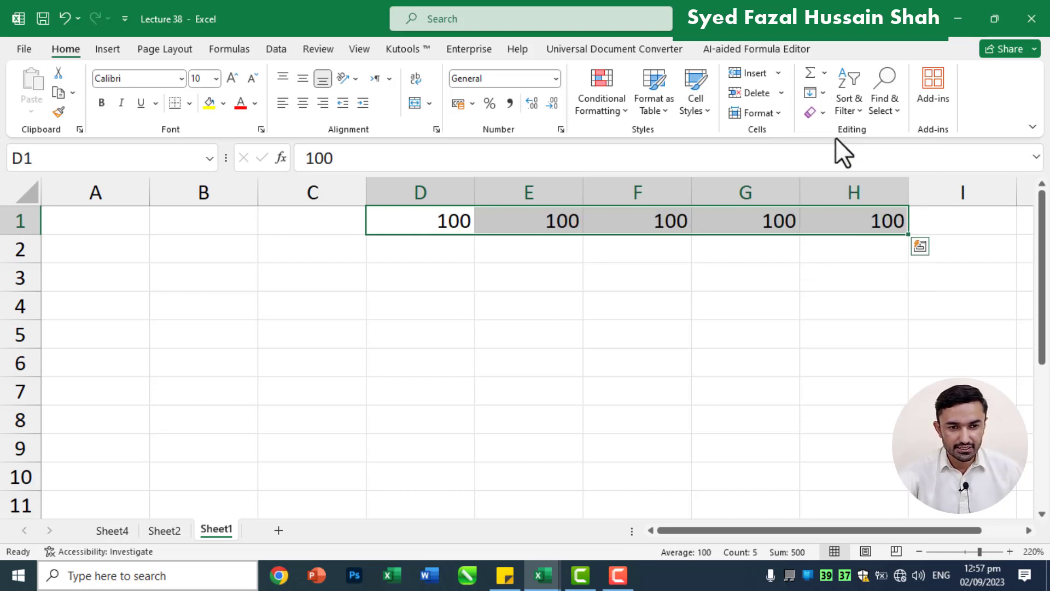
# Fill the value 100 from D1 down the whole of column D.
pyautogui.click(455, 183)
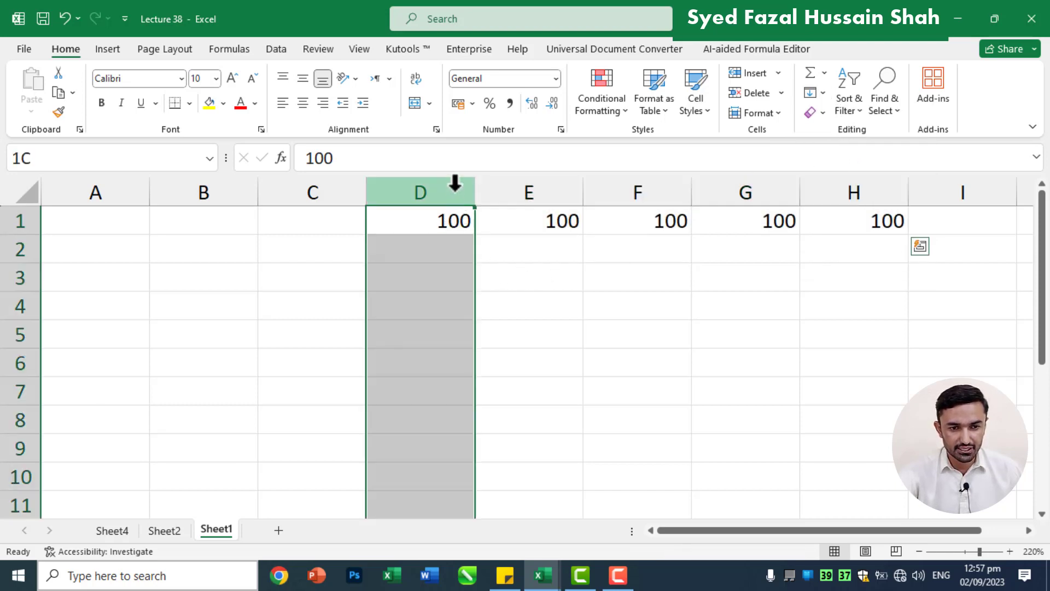
pyautogui.click(824, 93)
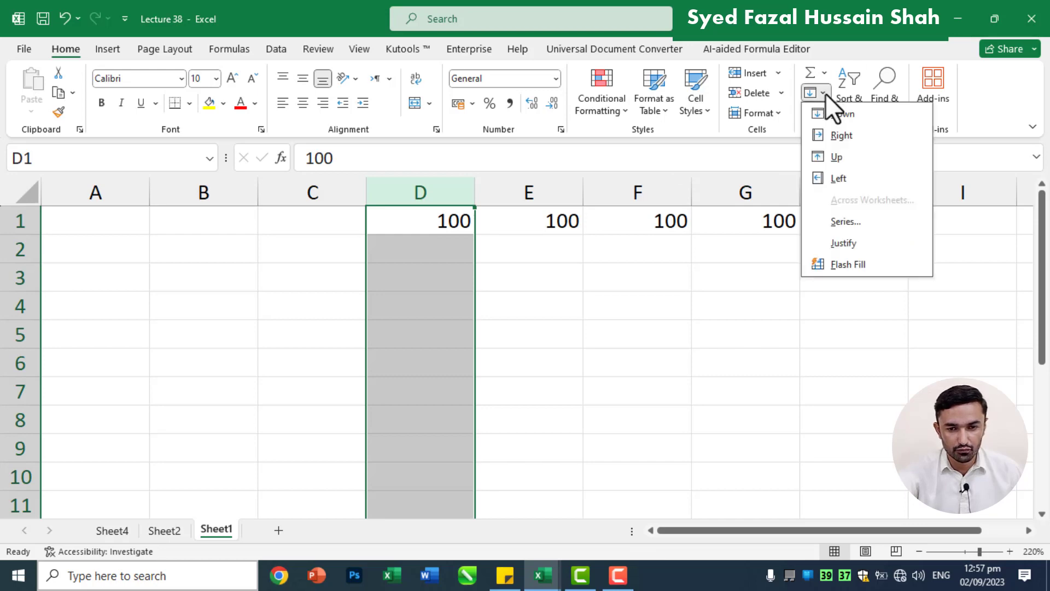
pyautogui.click(868, 114)
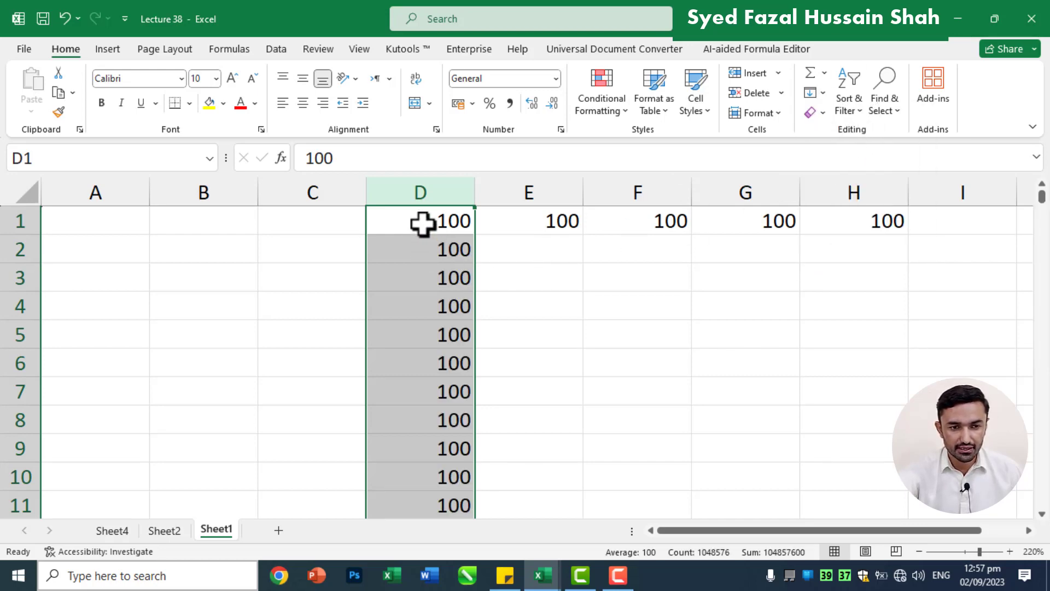
# Fill the value 100 from D1 left through B1.
pyautogui.moveTo(424, 222); pyautogui.dragTo(170, 226)
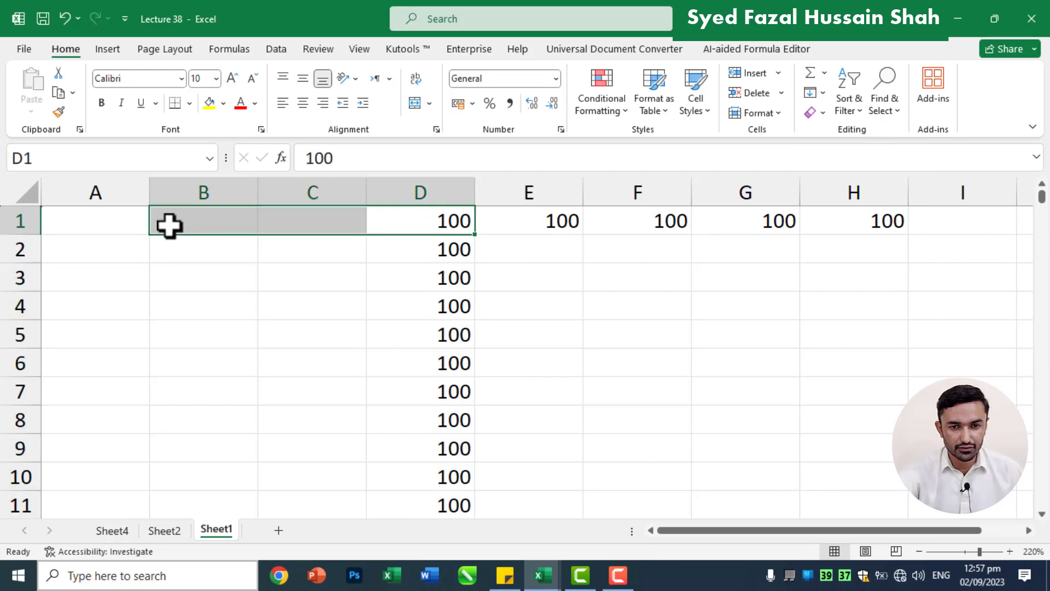
pyautogui.click(823, 94)
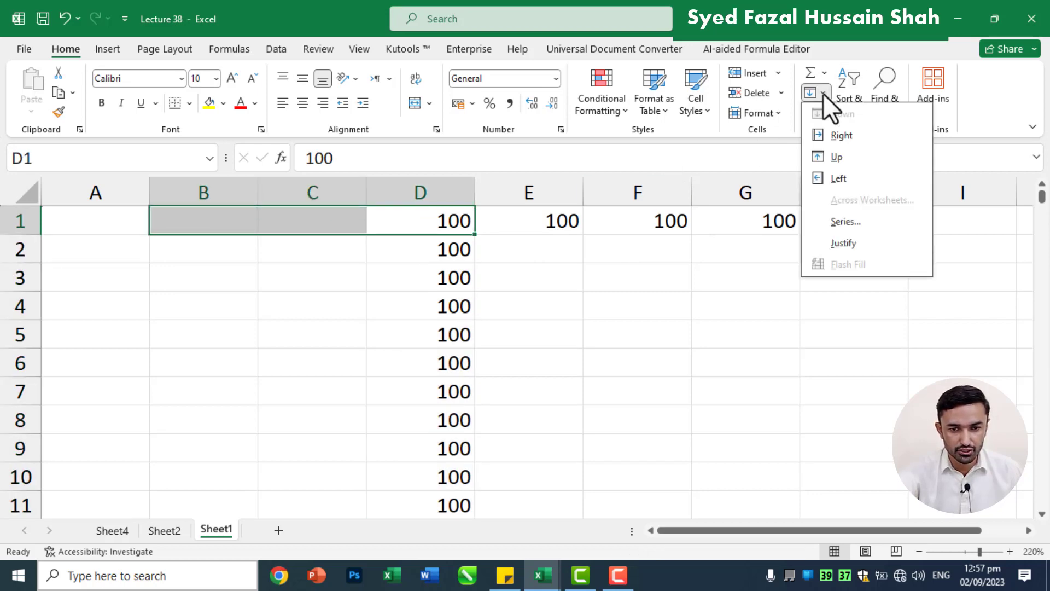
pyautogui.click(857, 176)
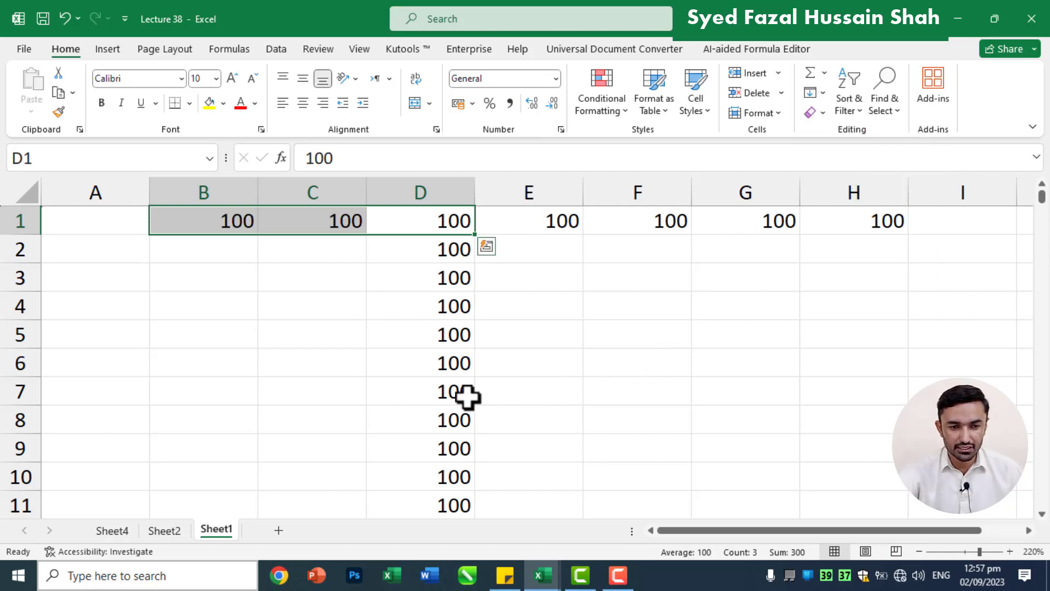
# Fill the value 100 from D8 right through G8.
pyautogui.moveTo(462, 417); pyautogui.dragTo(837, 438)
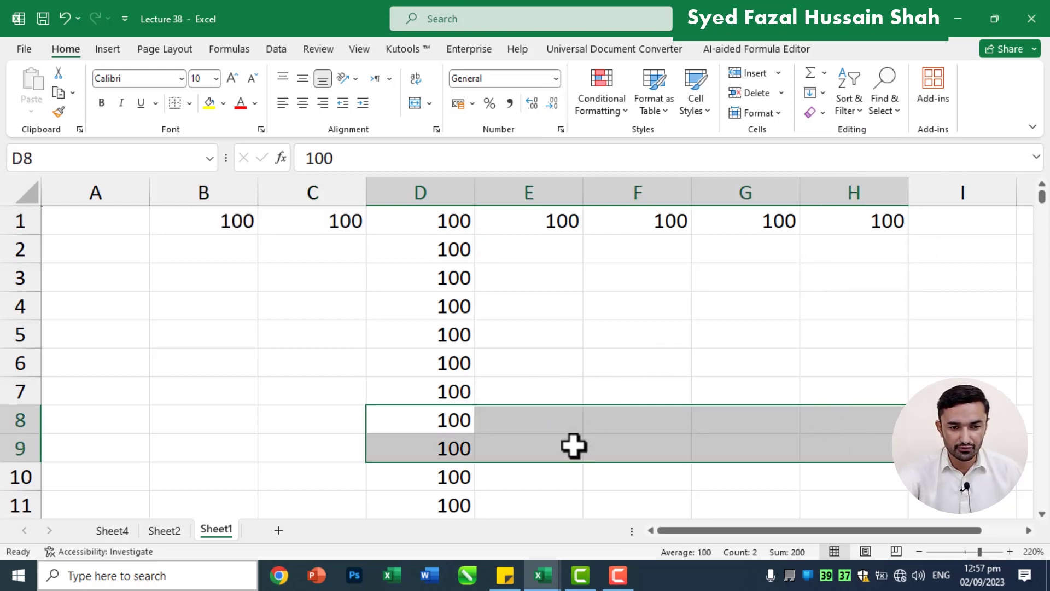
pyautogui.moveTo(468, 420); pyautogui.dragTo(781, 424)
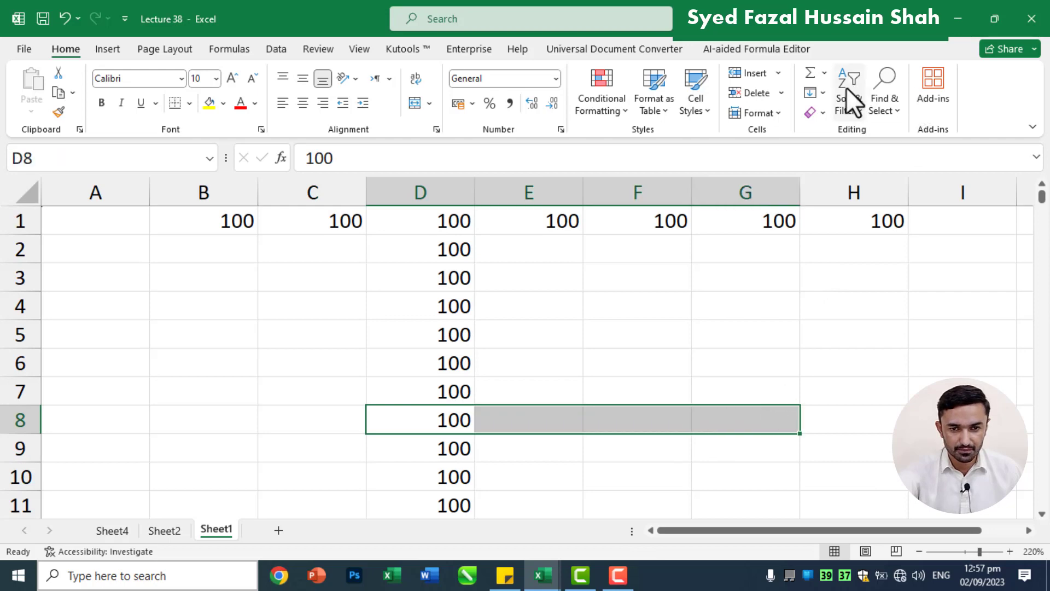
pyautogui.click(824, 93)
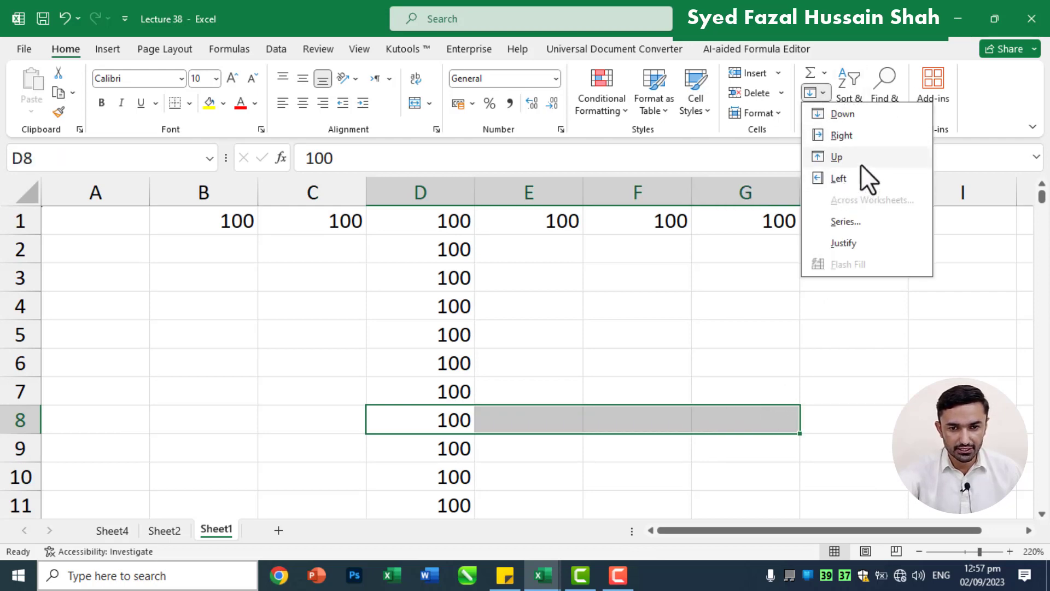
pyautogui.click(873, 137)
# Fill the value 100 from G8 up through G3.
pyautogui.moveTo(755, 412); pyautogui.dragTo(761, 275)
pyautogui.click(824, 96)
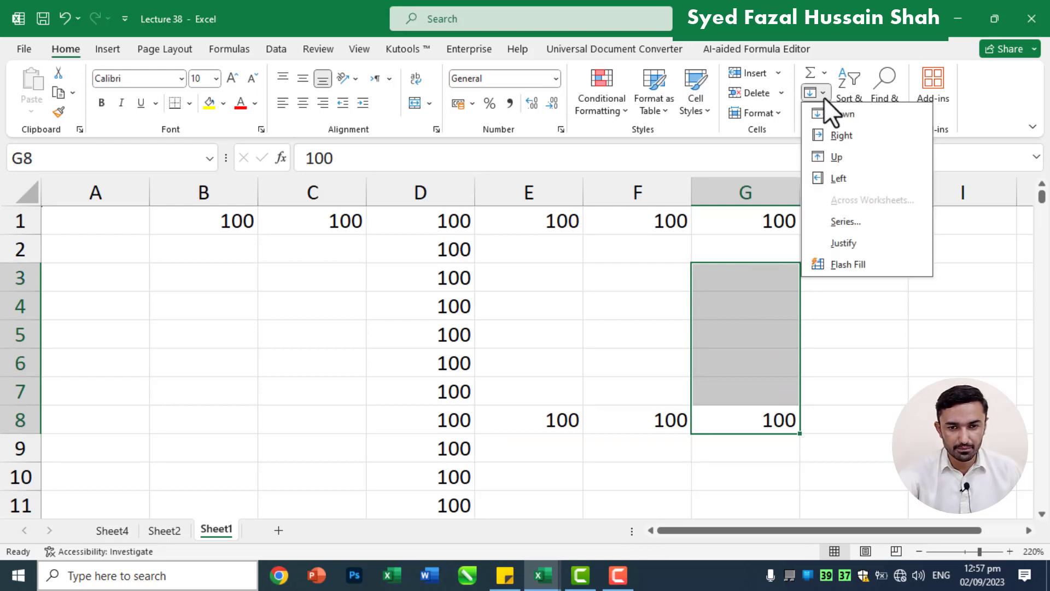
pyautogui.click(846, 155)
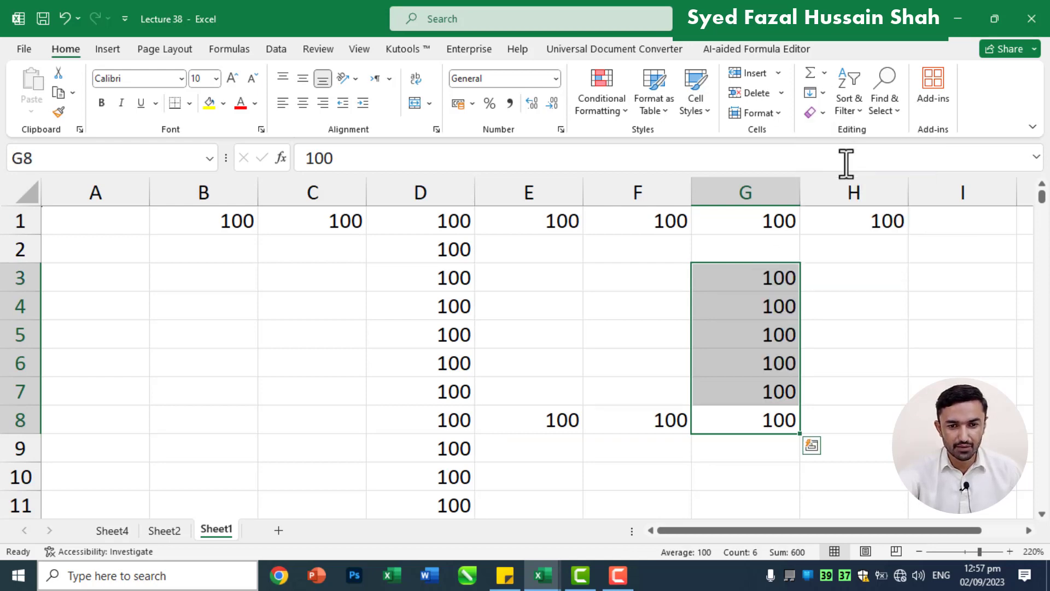
pyautogui.click(886, 316)
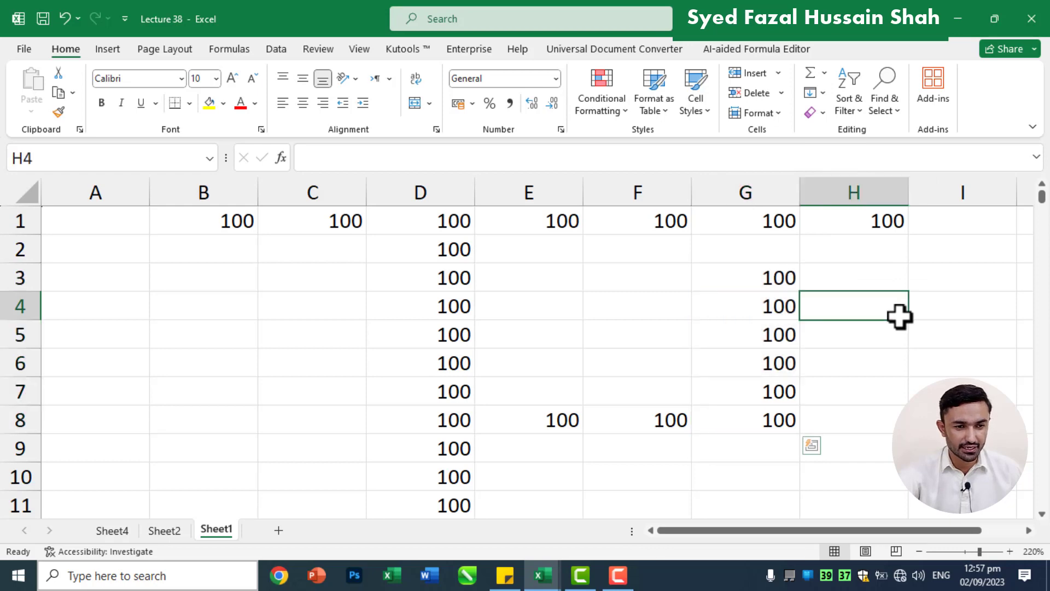
# Clear the contents of the entire sheet and enter 1 in cell A1.
pyautogui.click(34, 198)
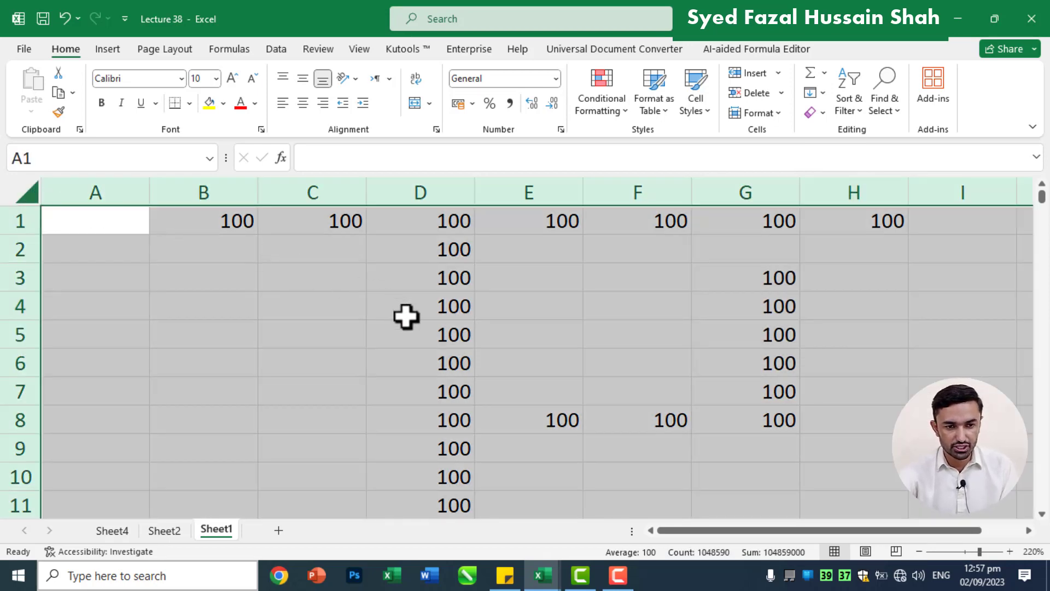
pyautogui.press('Delete')
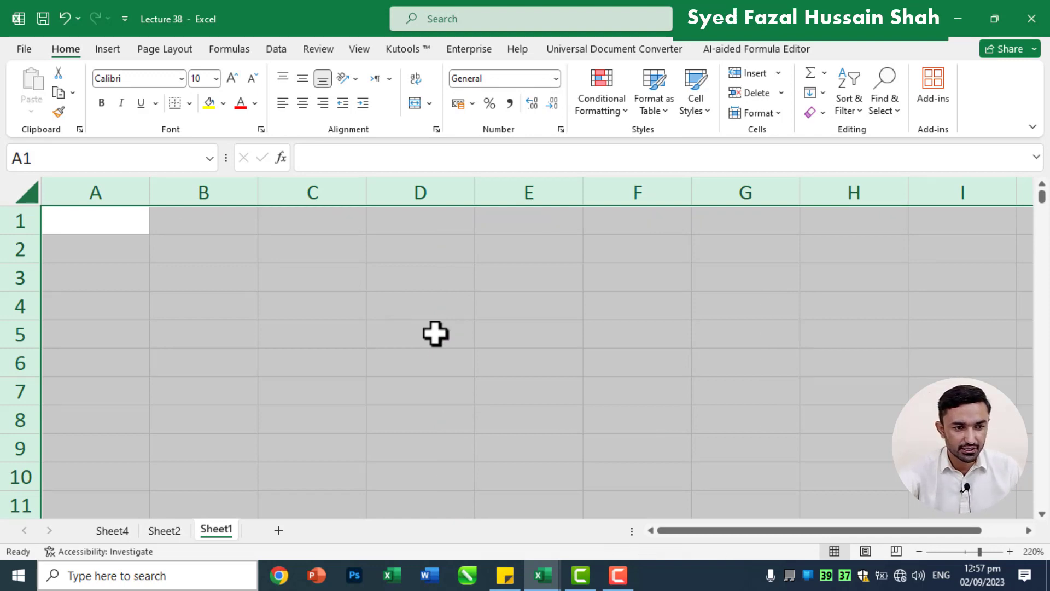
pyautogui.click(139, 226)
pyautogui.write('1')
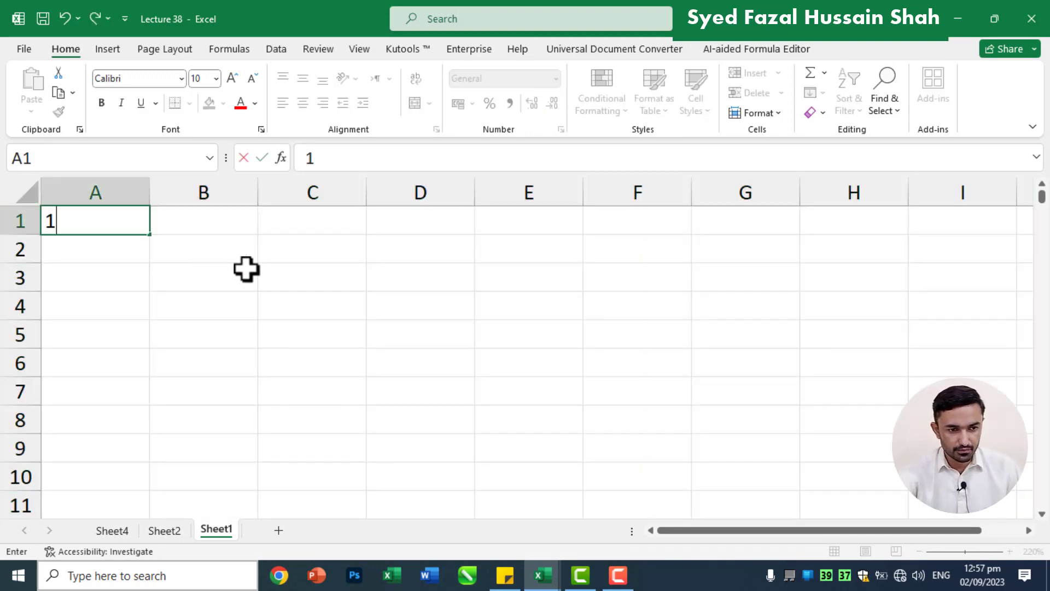
pyautogui.click(269, 273)
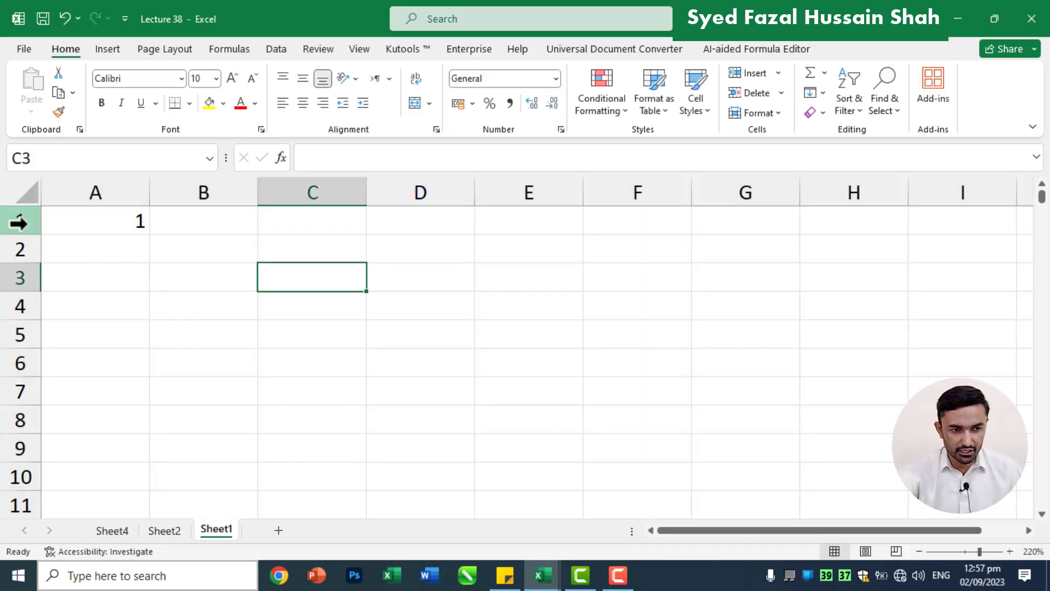
# Fill all of row 1 from A1 with a linear series in rows, using step value 1 and no stop value.
pyautogui.click(18, 222)
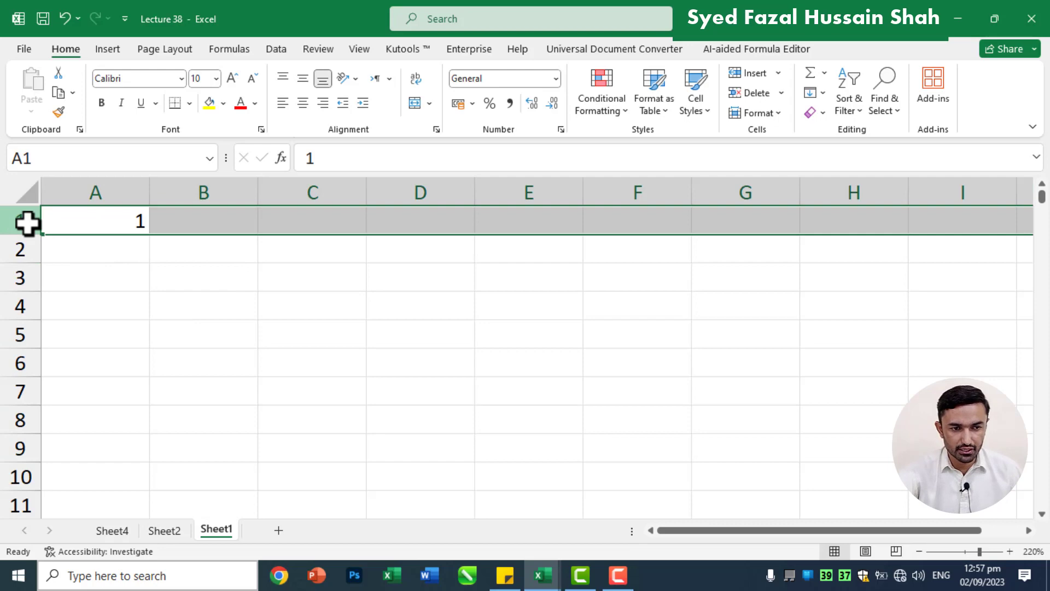
pyautogui.click(824, 93)
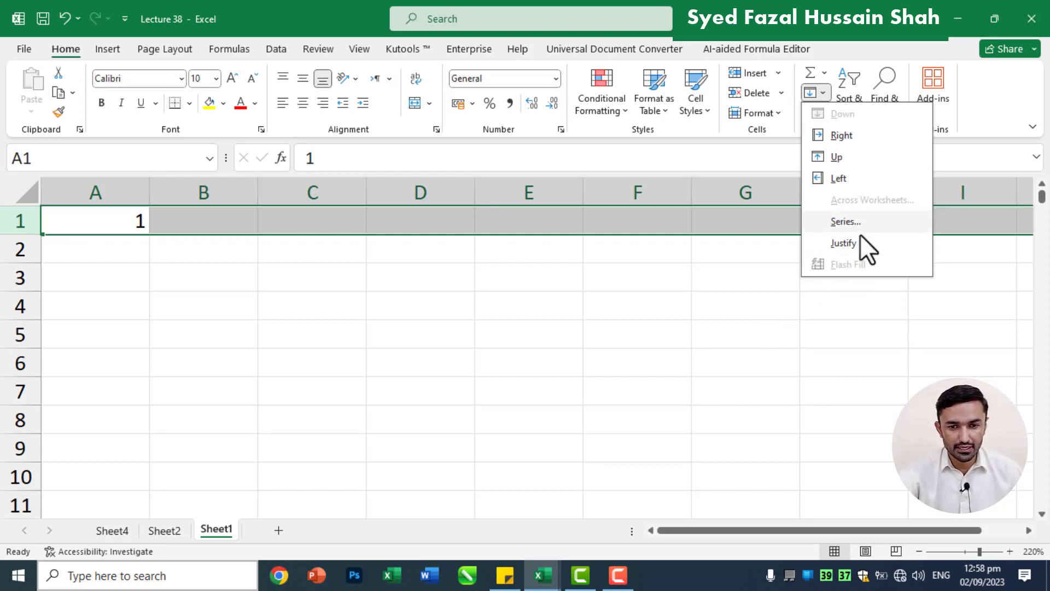
pyautogui.click(867, 221)
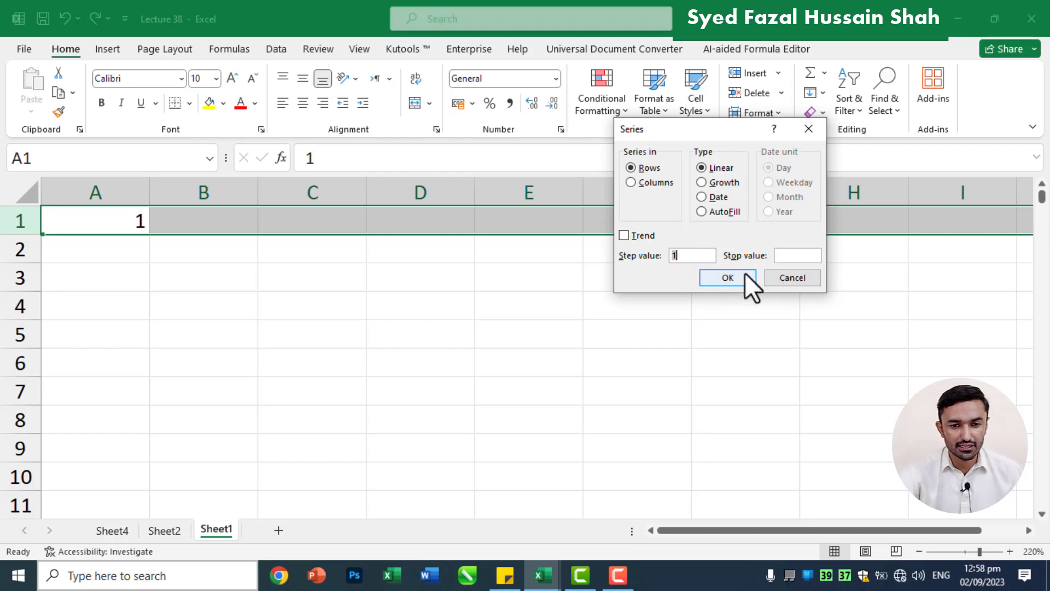
pyautogui.click(728, 277)
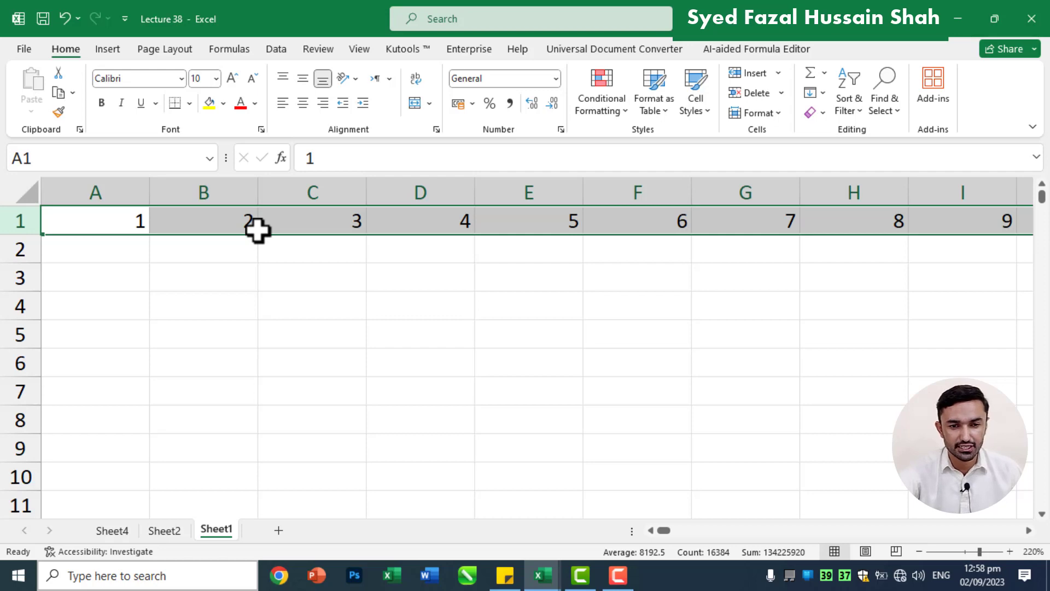
# Fill column F from F1 with a linear series in columns, step value 1 and stop value 100, and check where it ends.
pyautogui.click(620, 187)
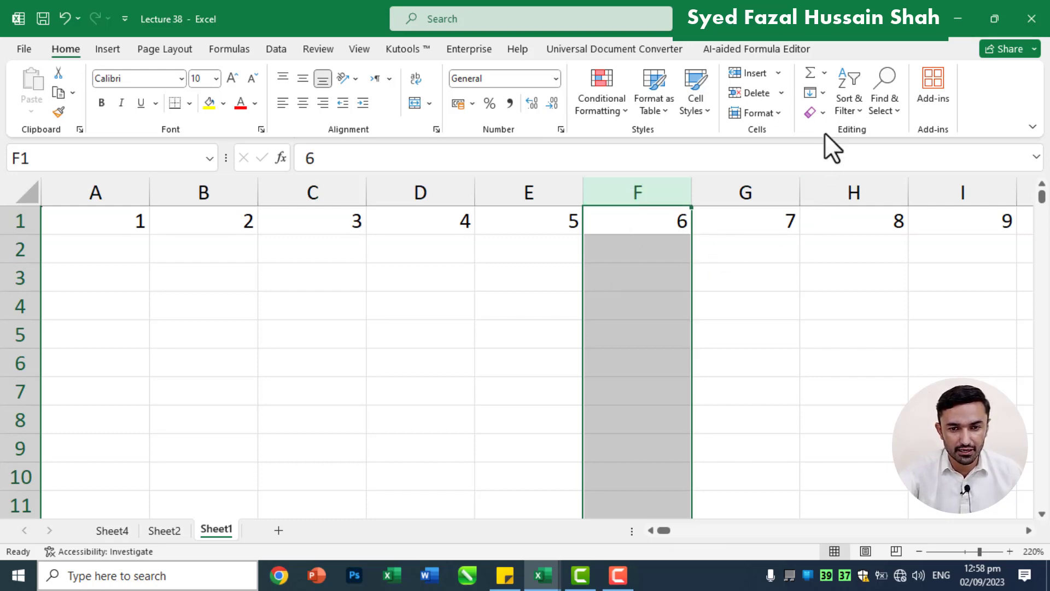
pyautogui.click(824, 93)
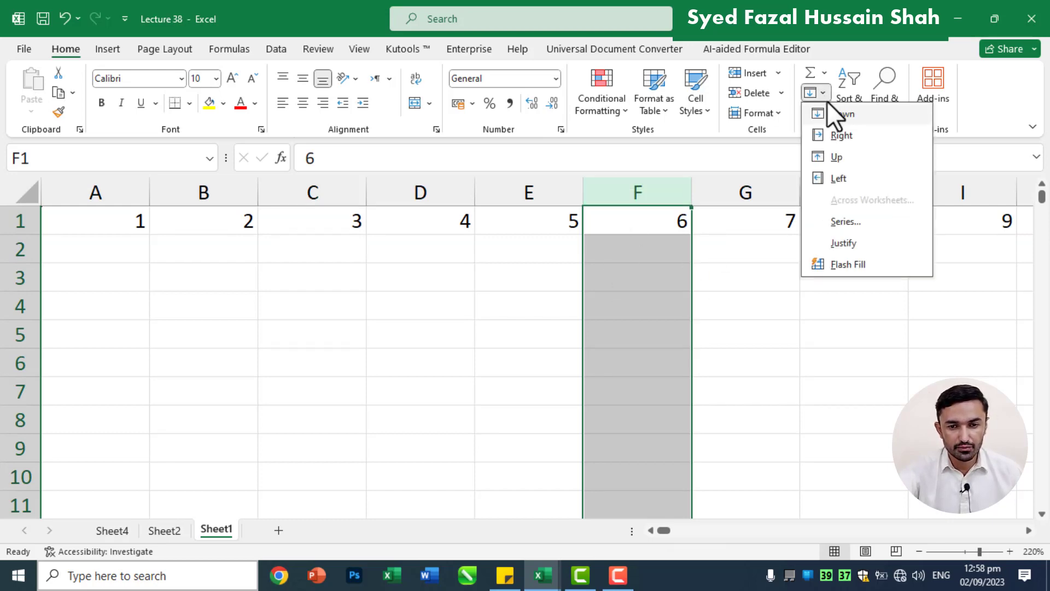
pyautogui.click(852, 221)
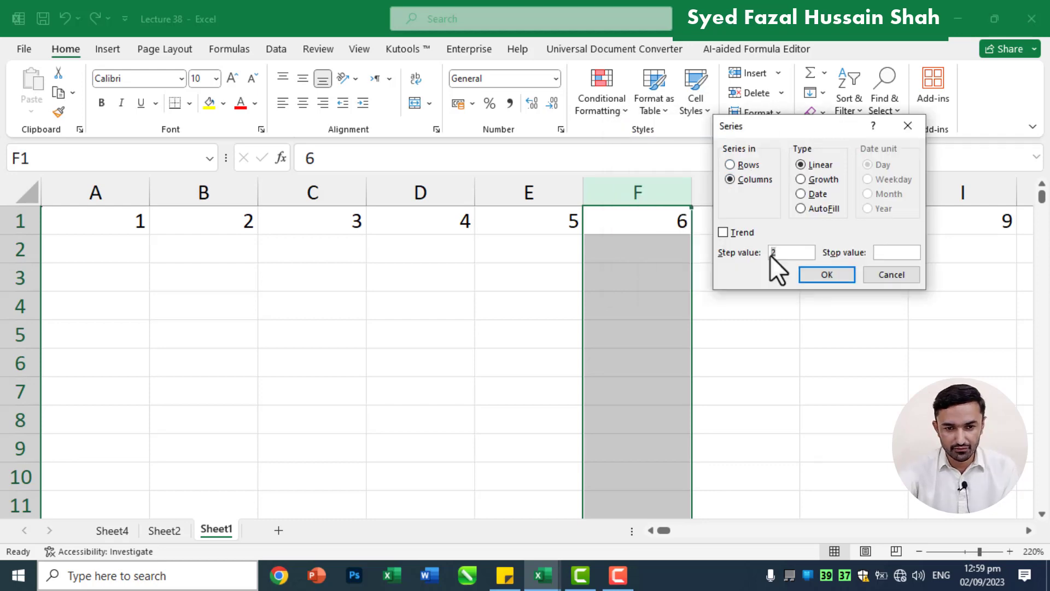
pyautogui.write('1')
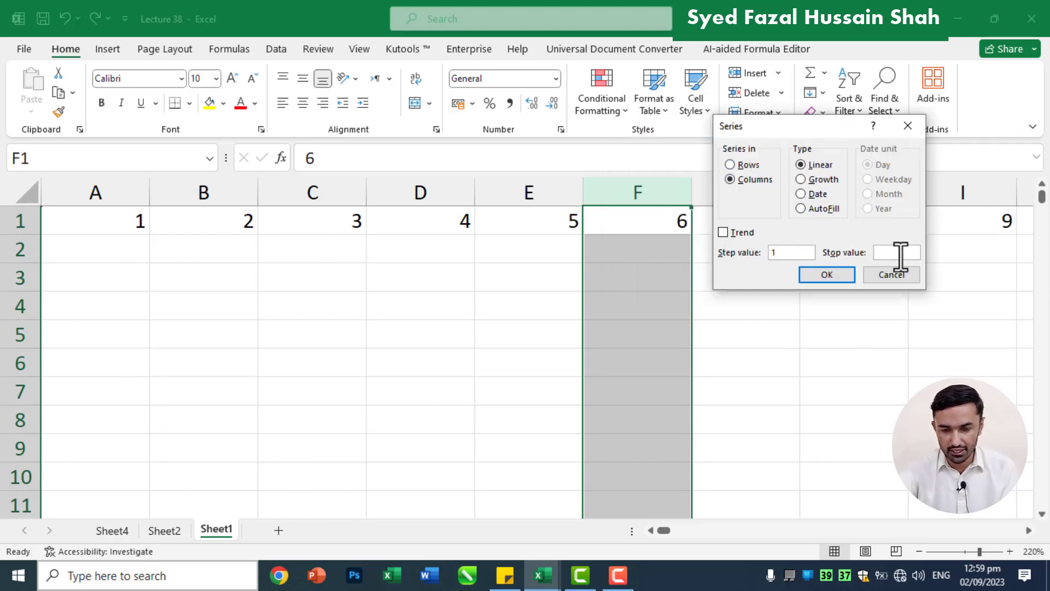
pyautogui.click(897, 253)
pyautogui.write('100')
pyautogui.click(820, 276)
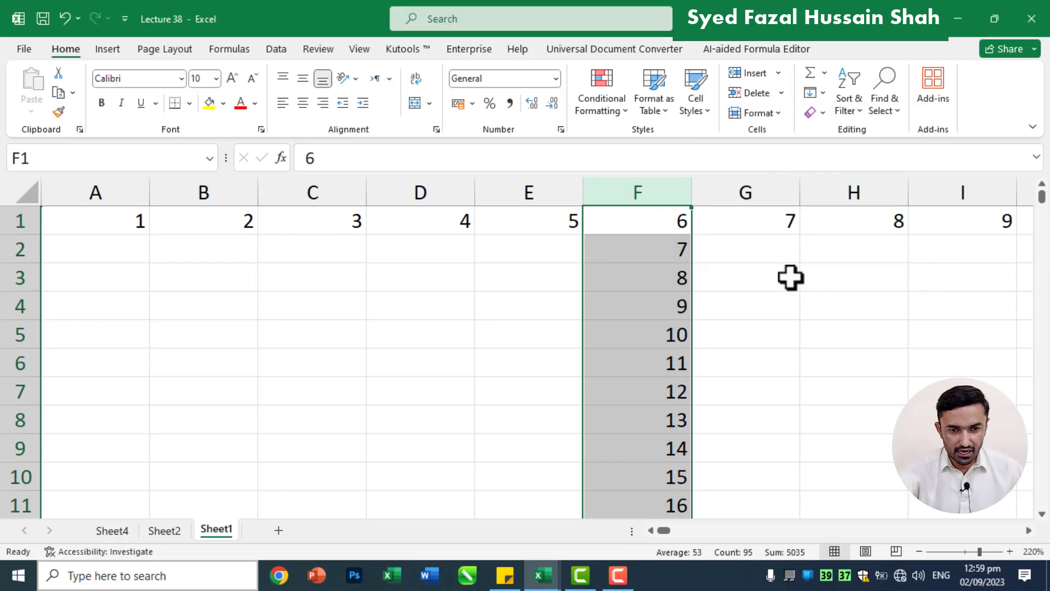
pyautogui.click(659, 331)
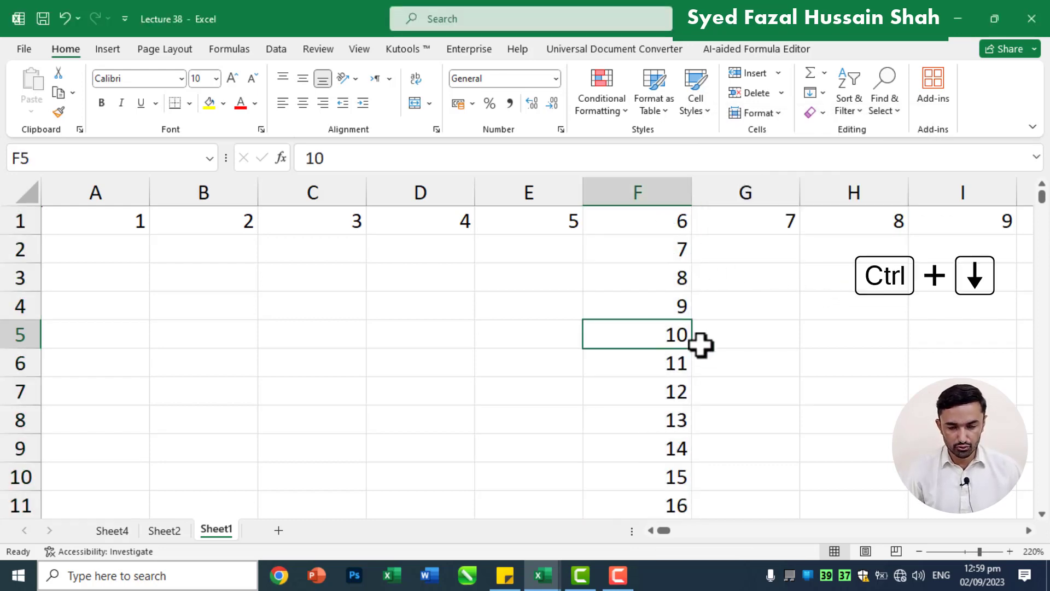
pyautogui.hotkey('ctrl', 'Down')
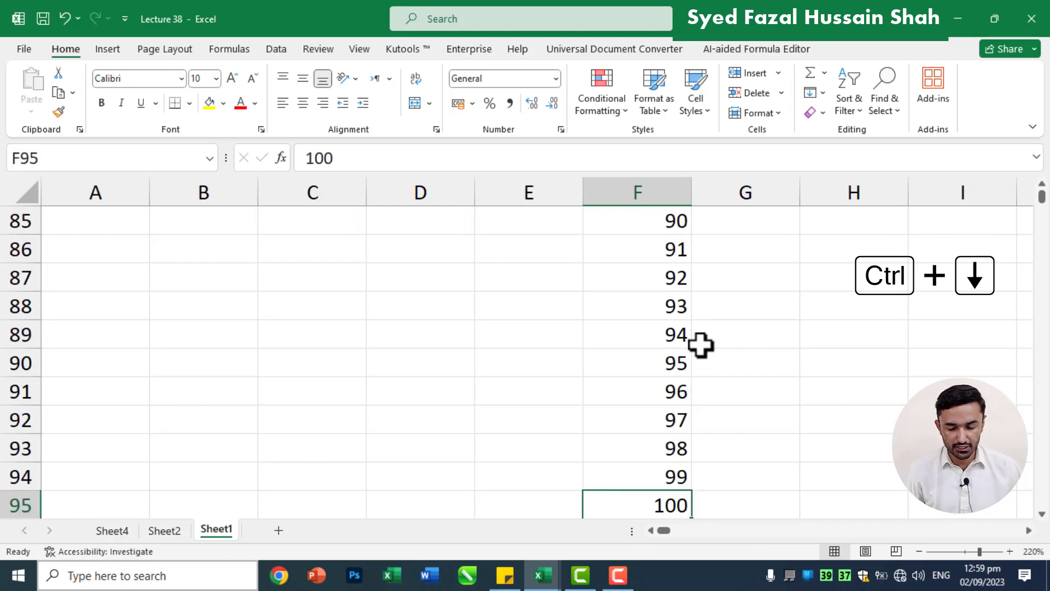
pyautogui.hotkey('ctrl', 'Home')
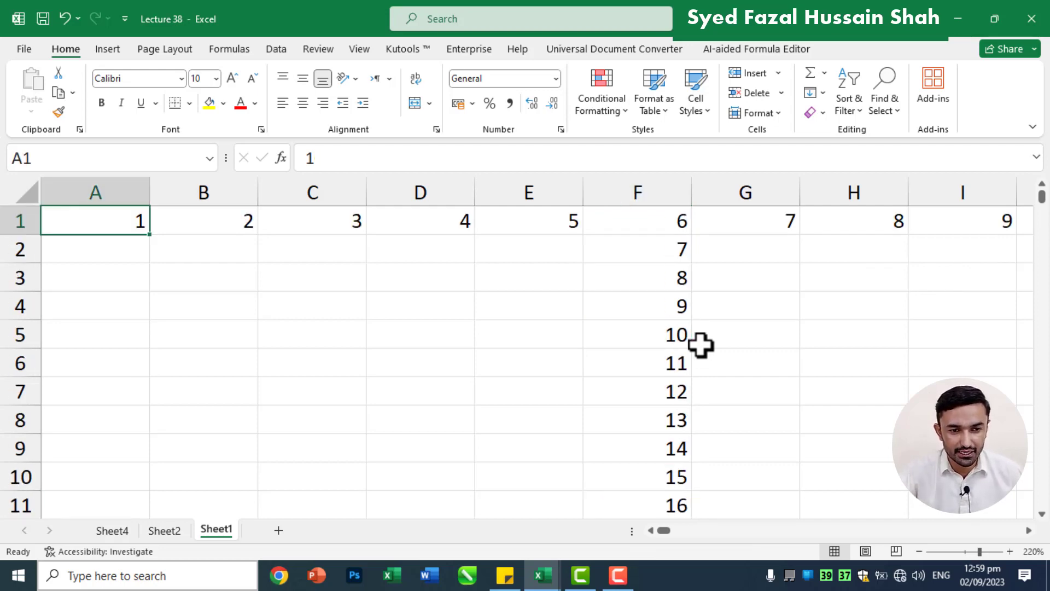
# Fill the whole of column D from D1 with a linear series, step value 1 and no stop value, and check its end.
pyautogui.click(452, 193)
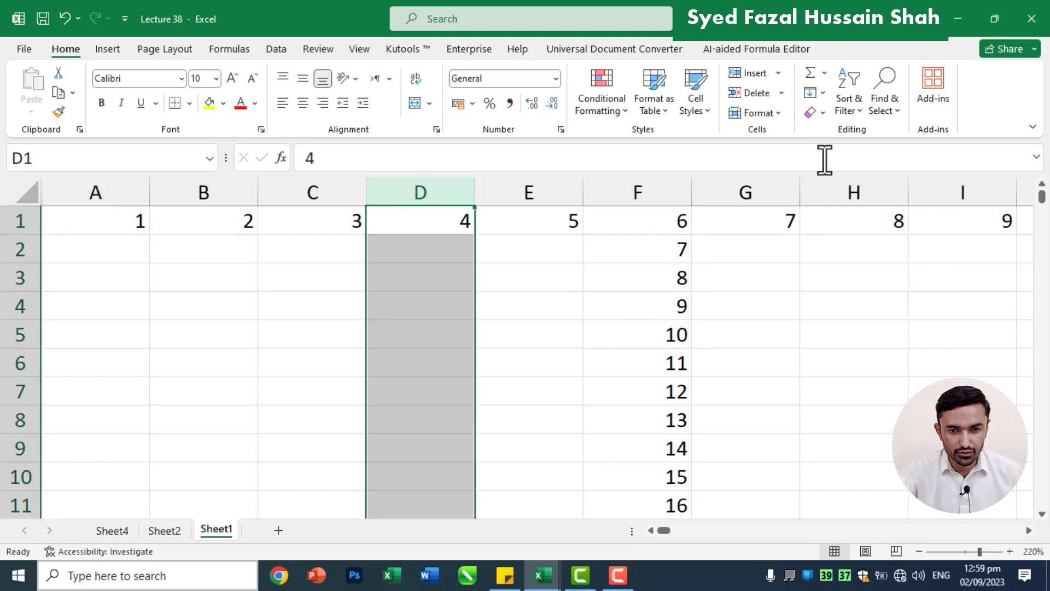
pyautogui.click(823, 94)
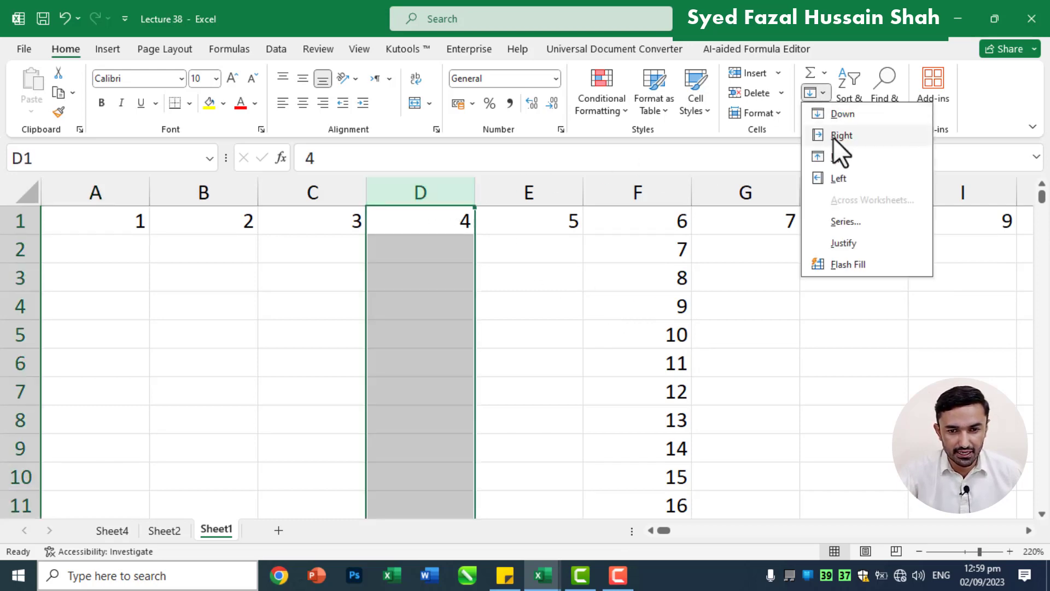
pyautogui.click(844, 222)
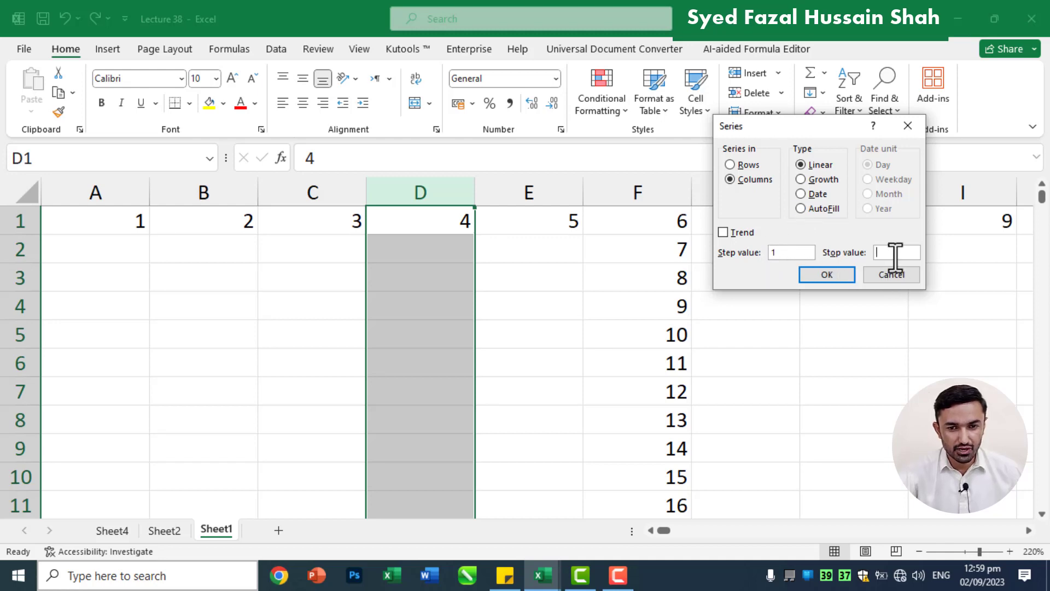
pyautogui.click(839, 273)
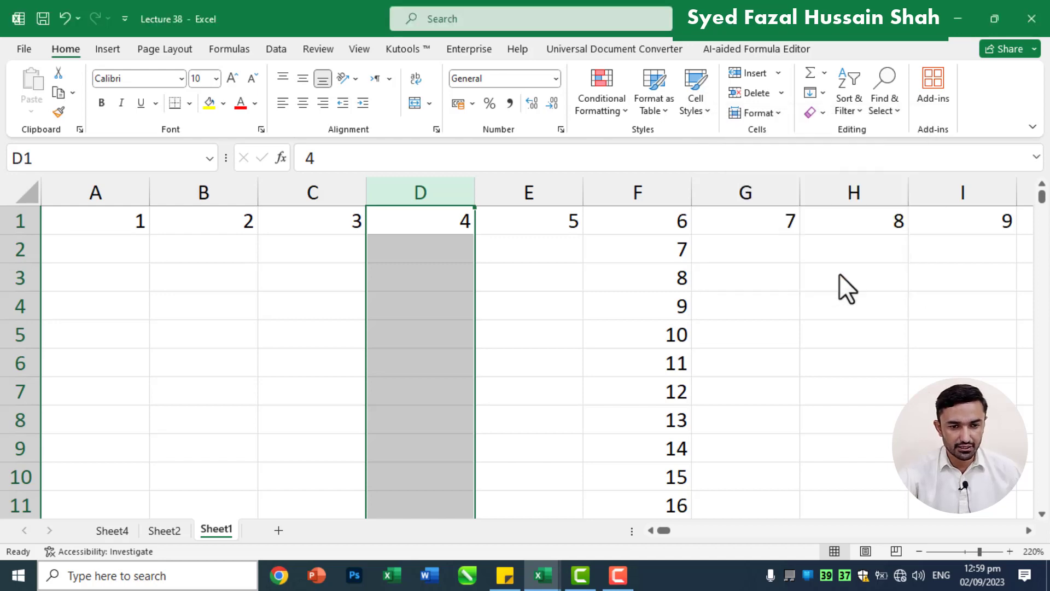
pyautogui.hotkey('ctrl', 'Down')
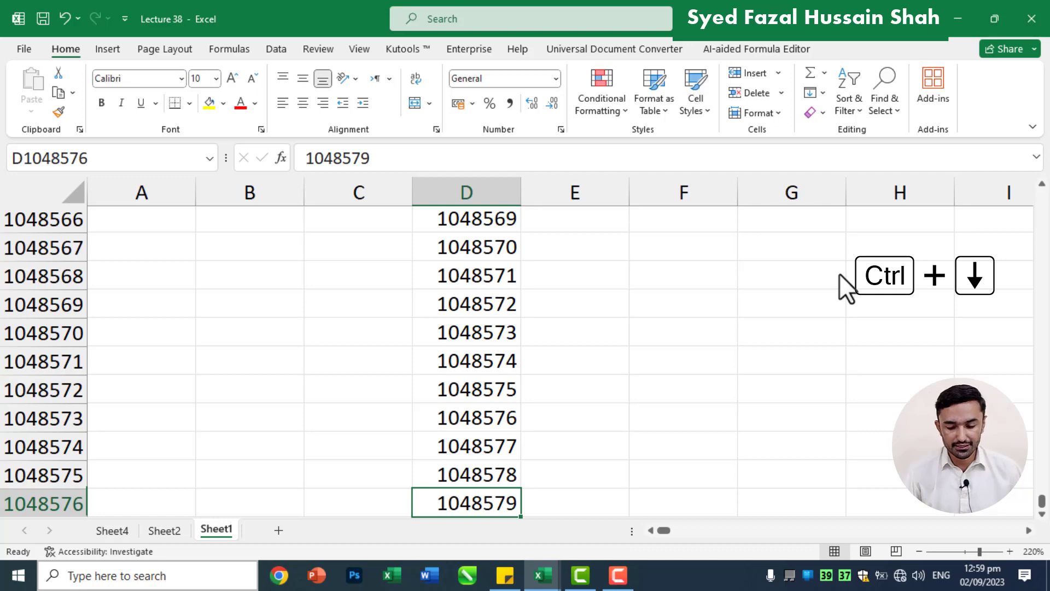
pyautogui.hotkey('ctrl', 'Home')
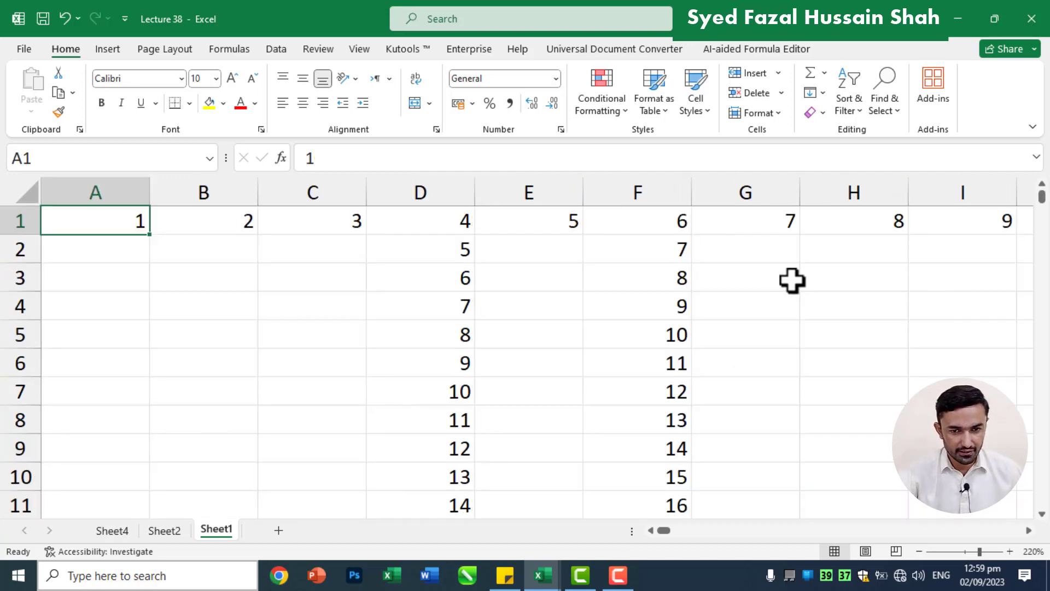
# Fill column H from H1 with a linear series, step value 2 and stop value 1000, and check its last entry.
pyautogui.click(865, 191)
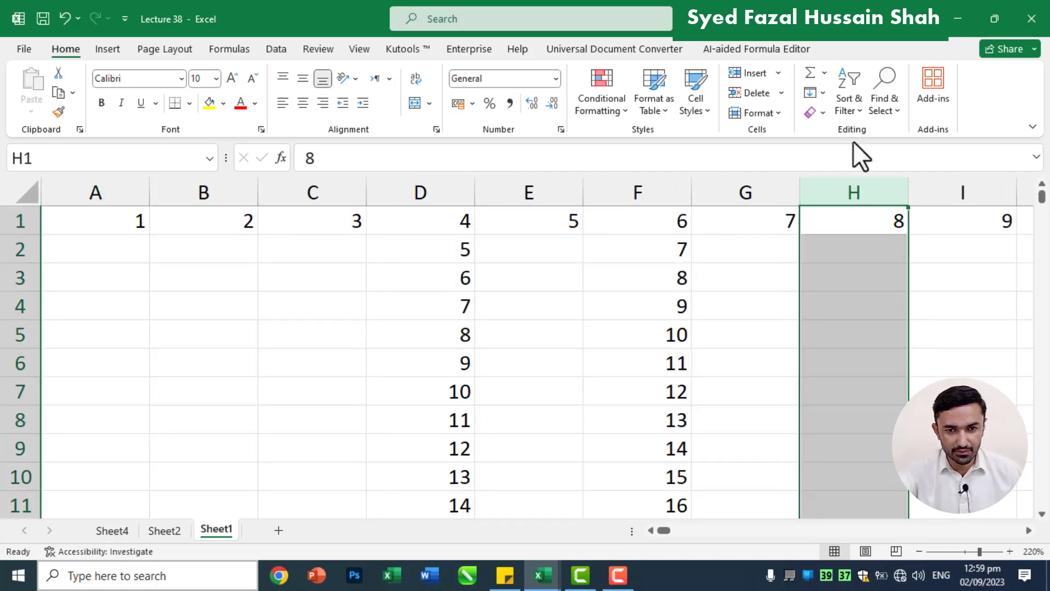
pyautogui.click(823, 91)
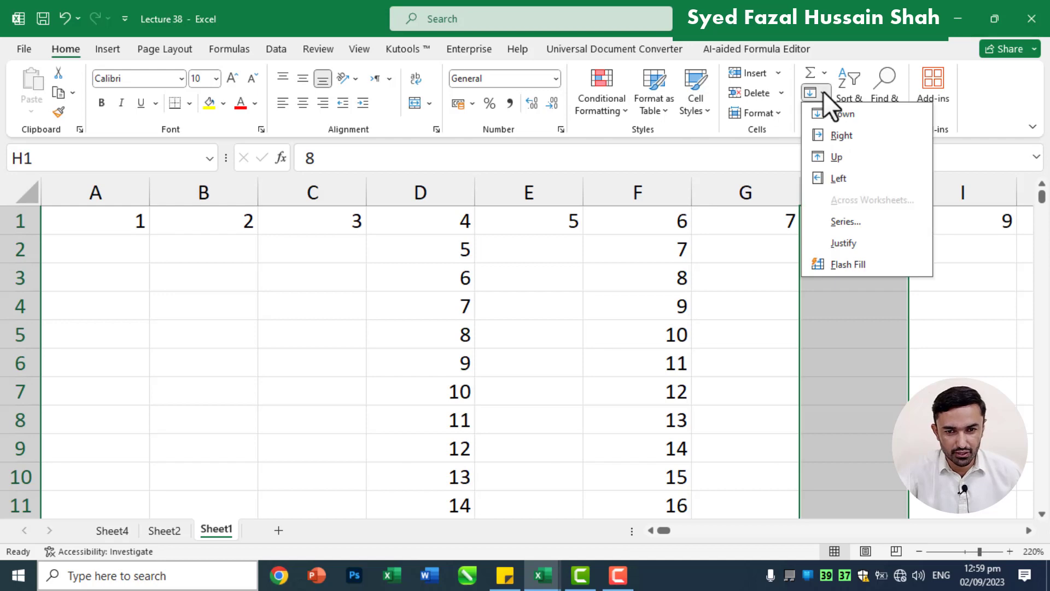
pyautogui.click(842, 221)
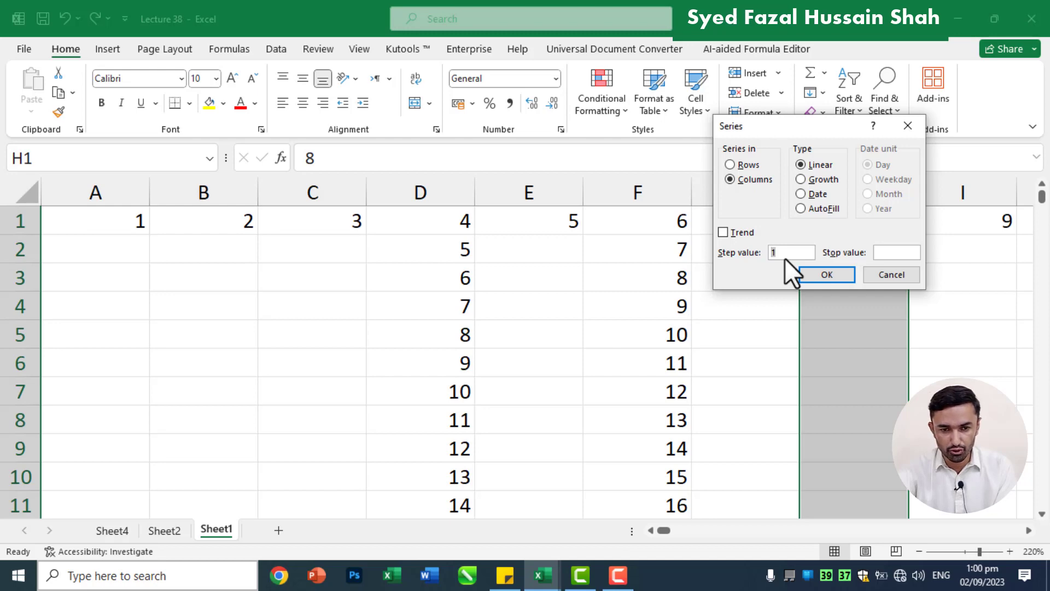
pyautogui.moveTo(820, 133); pyautogui.dragTo(623, 136)
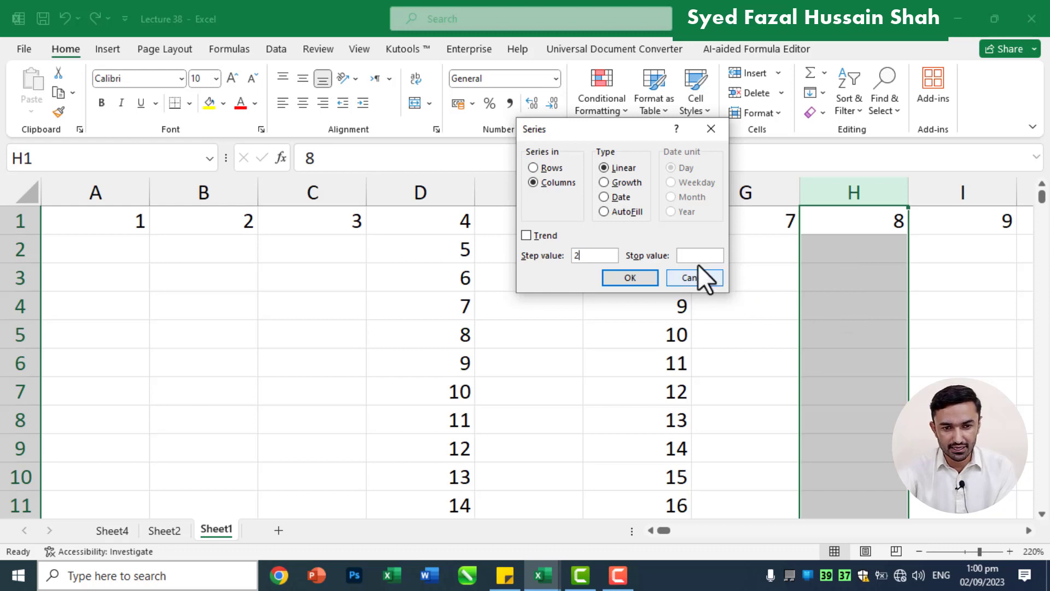
pyautogui.write('1000')
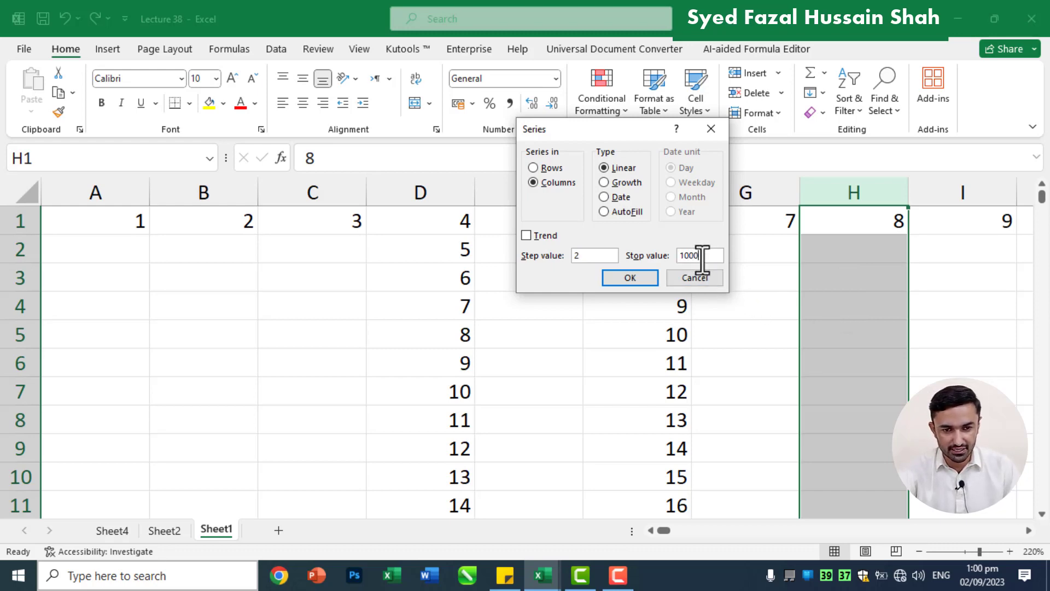
pyautogui.click(631, 278)
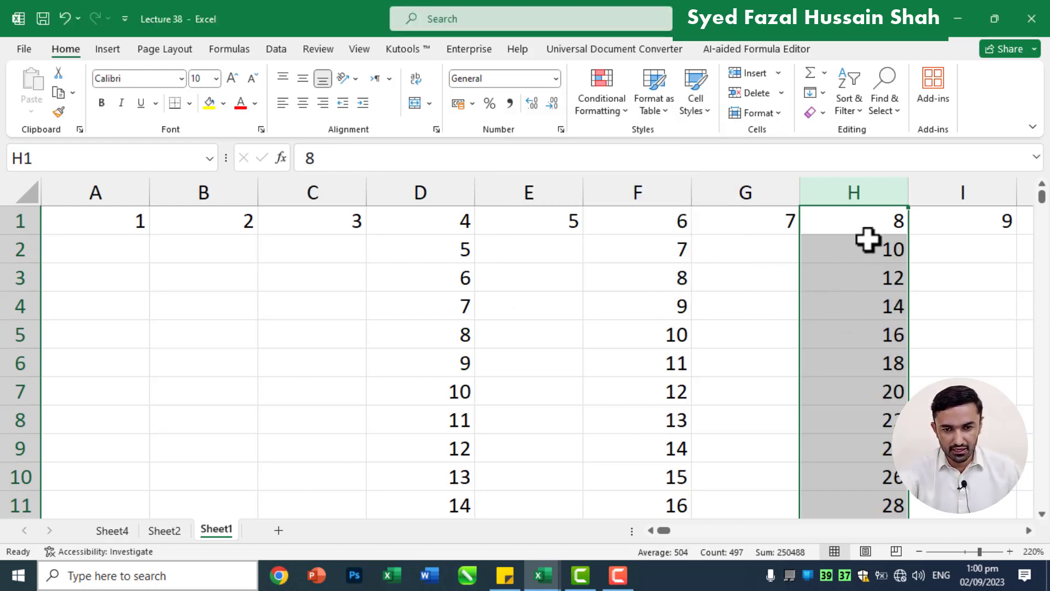
pyautogui.click(866, 327)
pyautogui.hotkey('ctrl', 'Down')
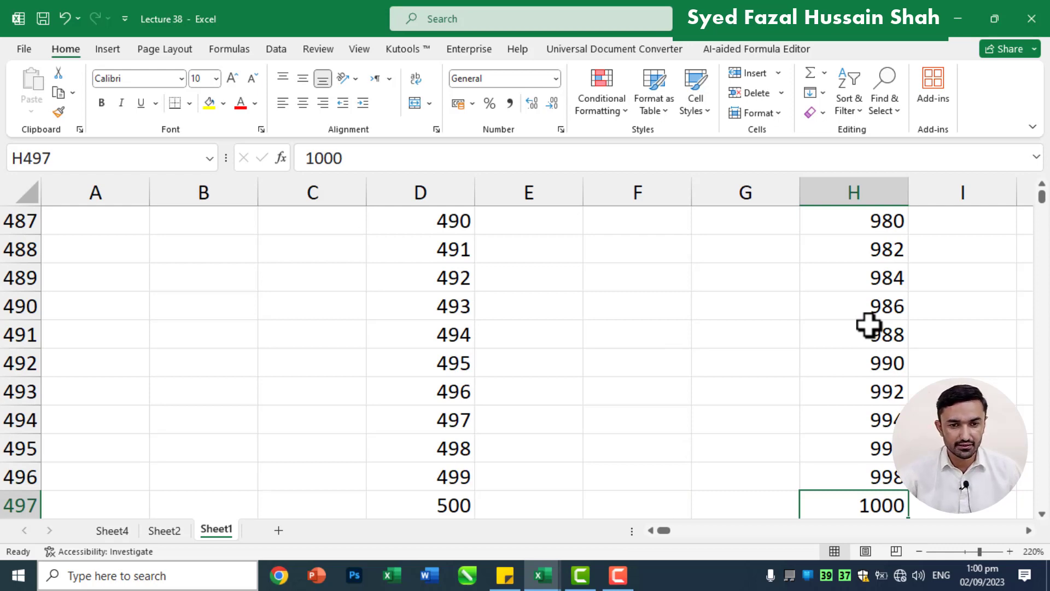
pyautogui.hotkey('ctrl', 'Home')
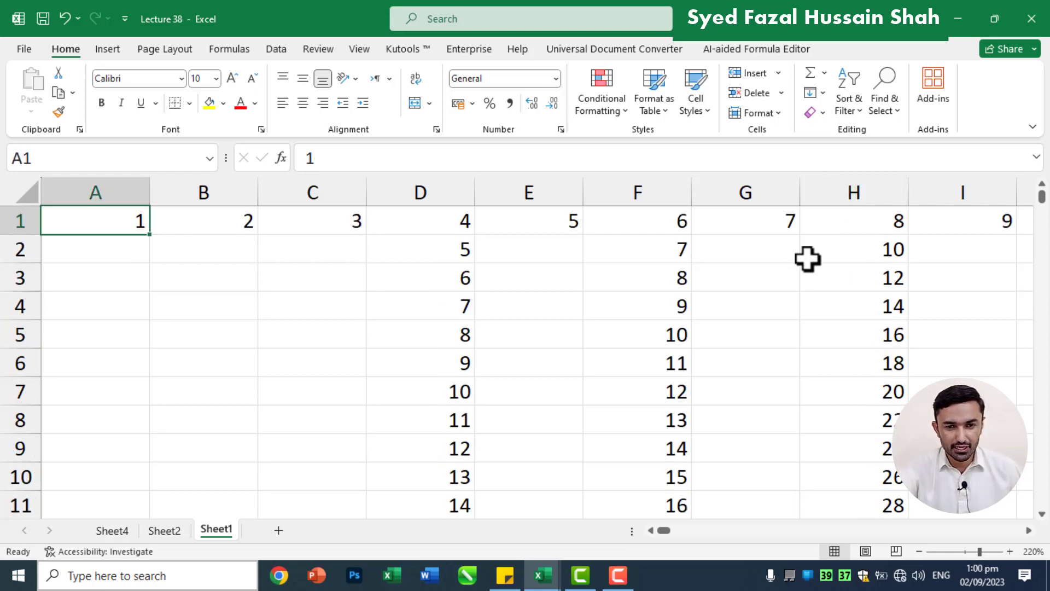
pyautogui.click(824, 93)
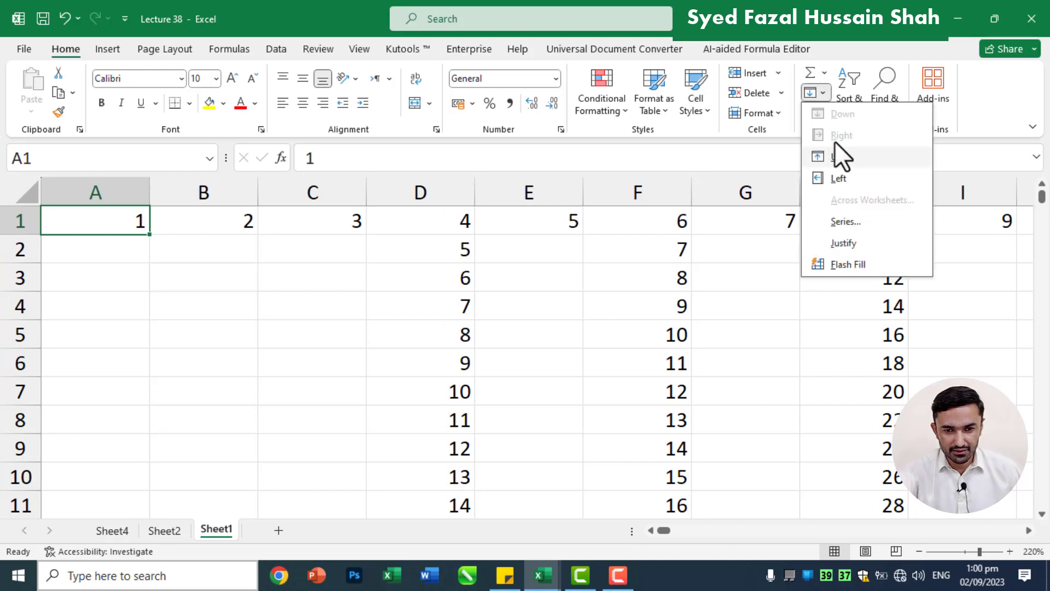
pyautogui.click(845, 221)
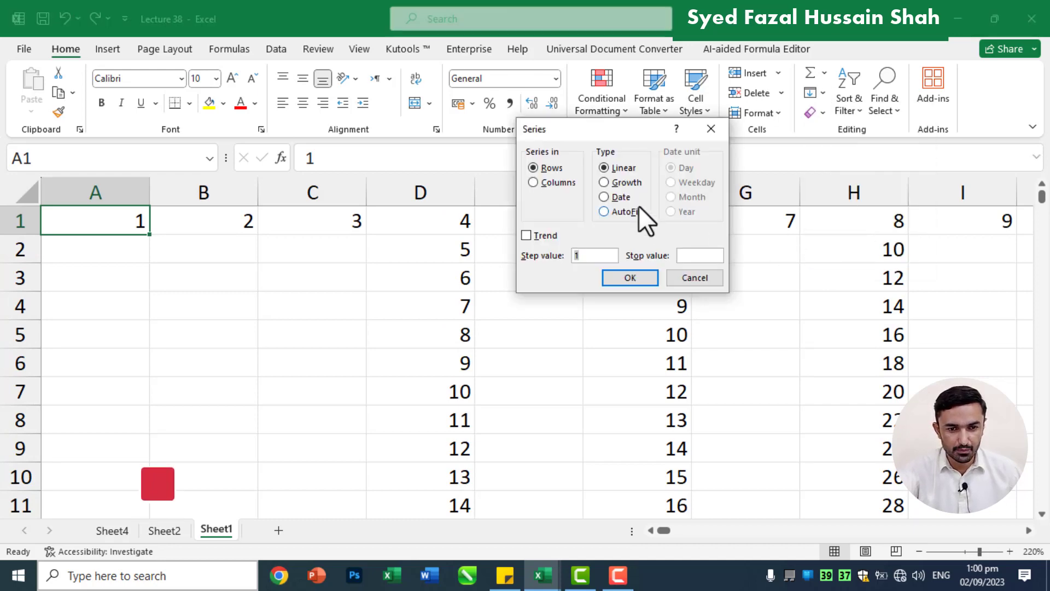
pyautogui.click(710, 280)
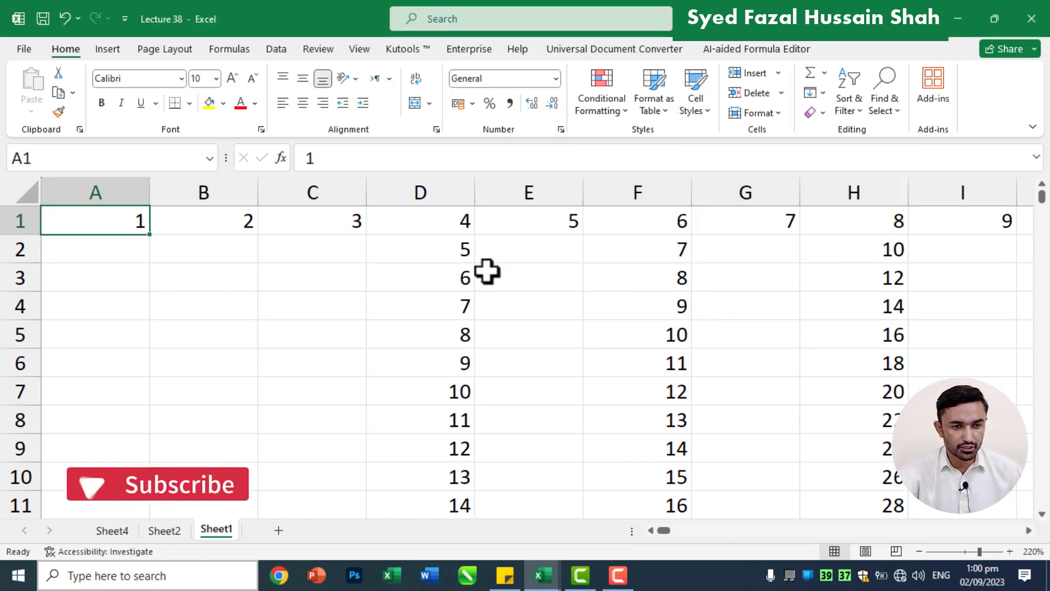
# Fill the whole of column B from B1 with a growth series in columns, using step value 1 and no stop value.
pyautogui.click(240, 190)
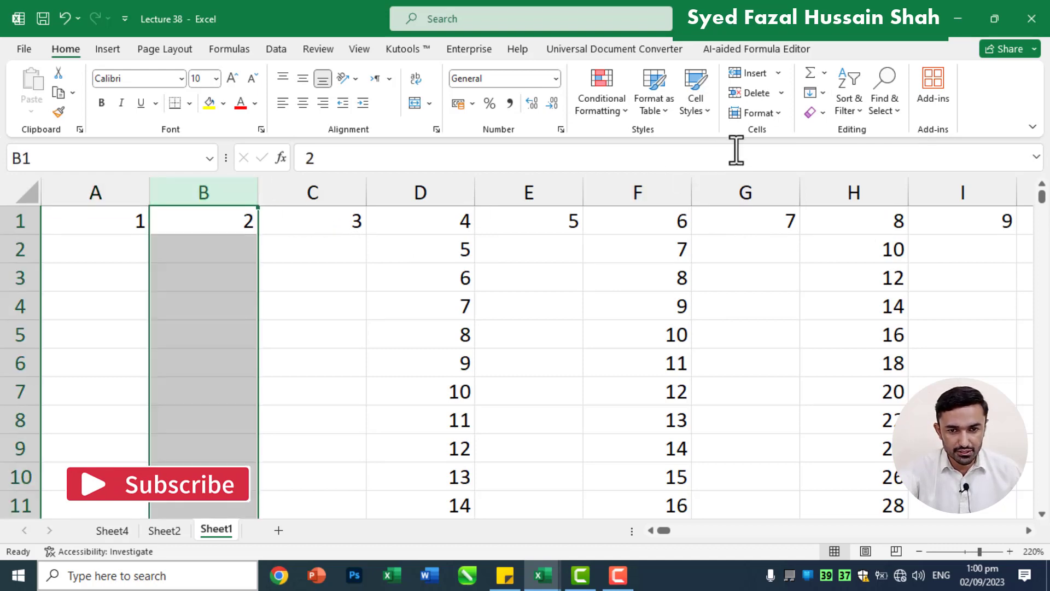
pyautogui.click(822, 90)
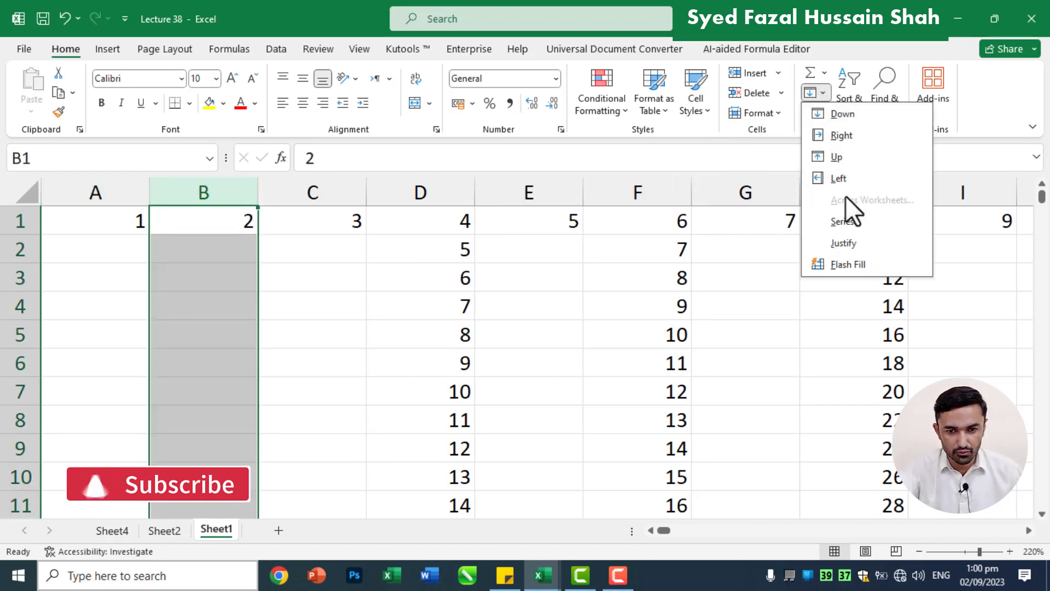
pyautogui.click(852, 228)
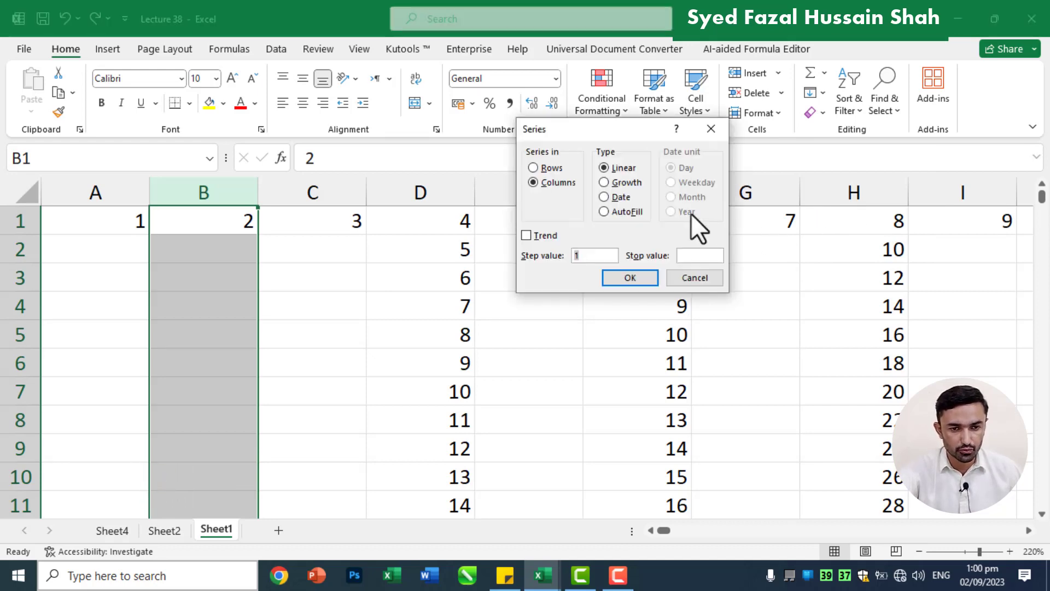
pyautogui.click(625, 185)
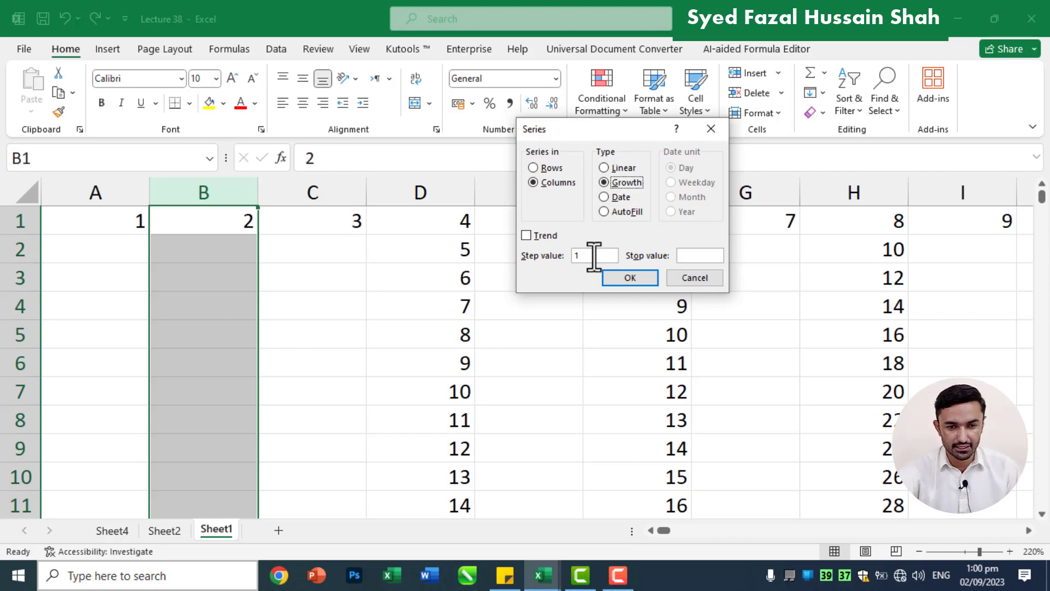
pyautogui.click(629, 278)
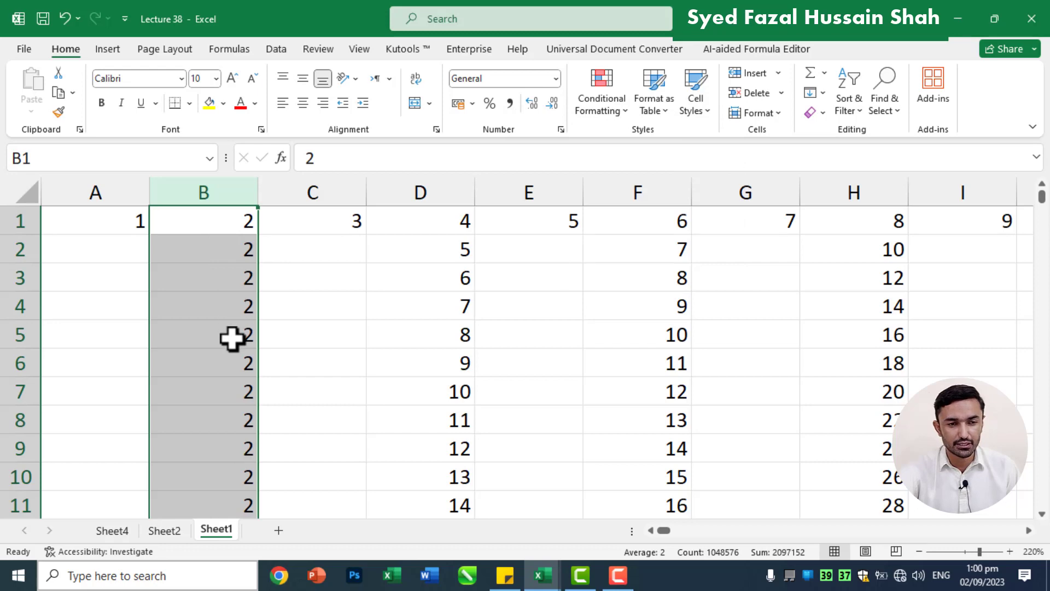
# Clear the filled values in column B from B2 down to the last row, keeping B1.
pyautogui.click(237, 248)
pyautogui.hotkey('ctrl', 'shift', 'Down')
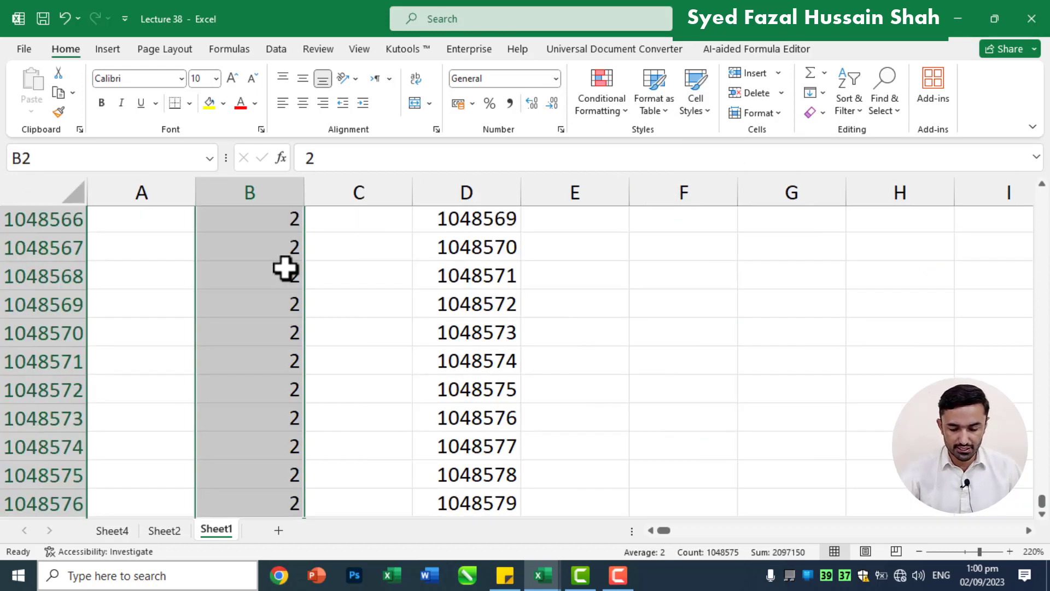
pyautogui.press('Delete')
pyautogui.hotkey('ctrl', 'BackSpace')
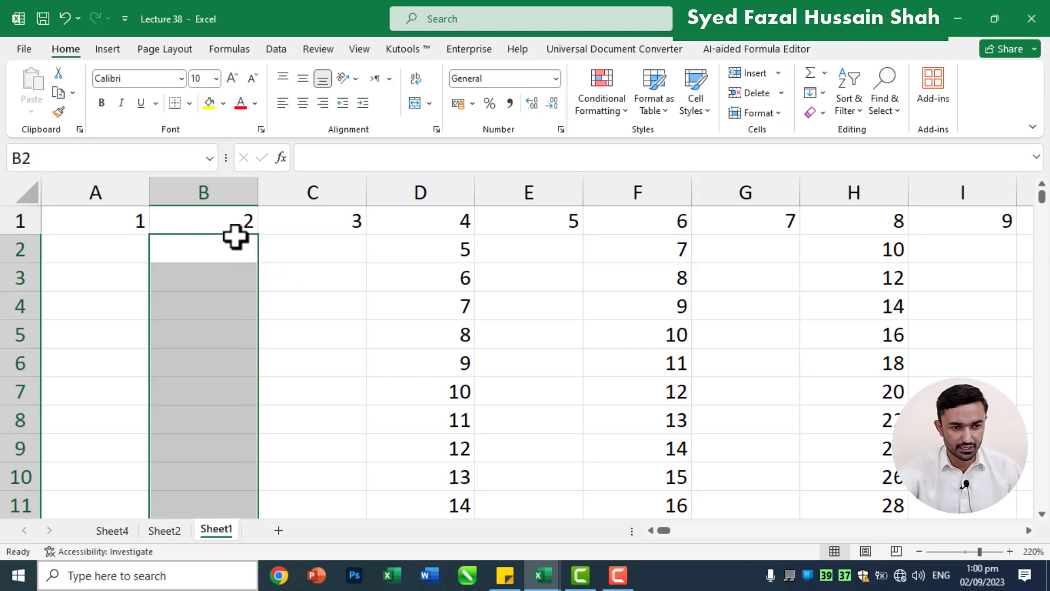
# Fill B1:B9 with a growth series in columns, using step value 2 and no stop value.
pyautogui.moveTo(233, 229); pyautogui.dragTo(205, 455)
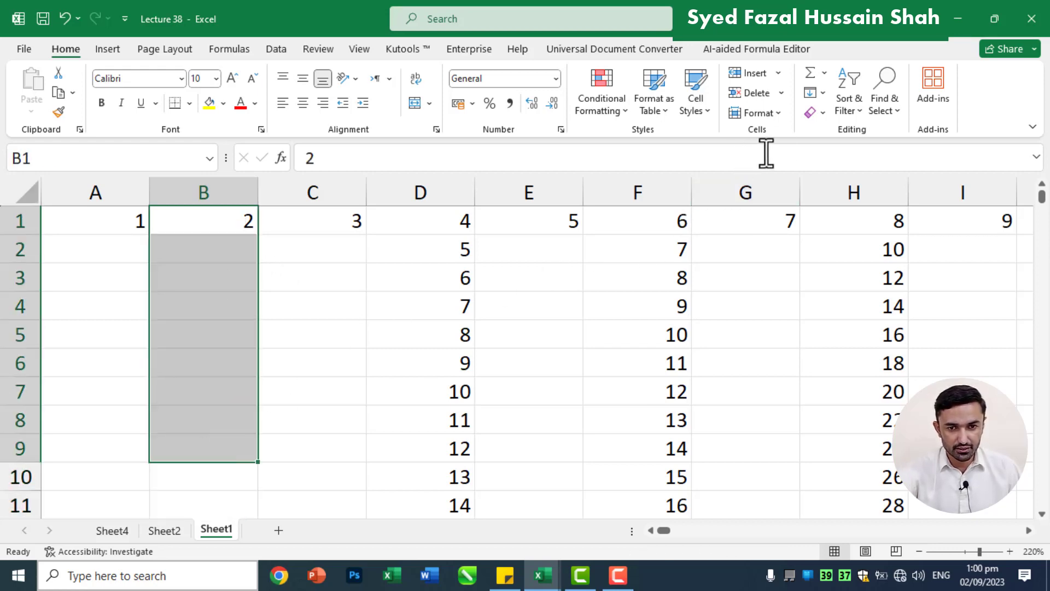
pyautogui.click(825, 94)
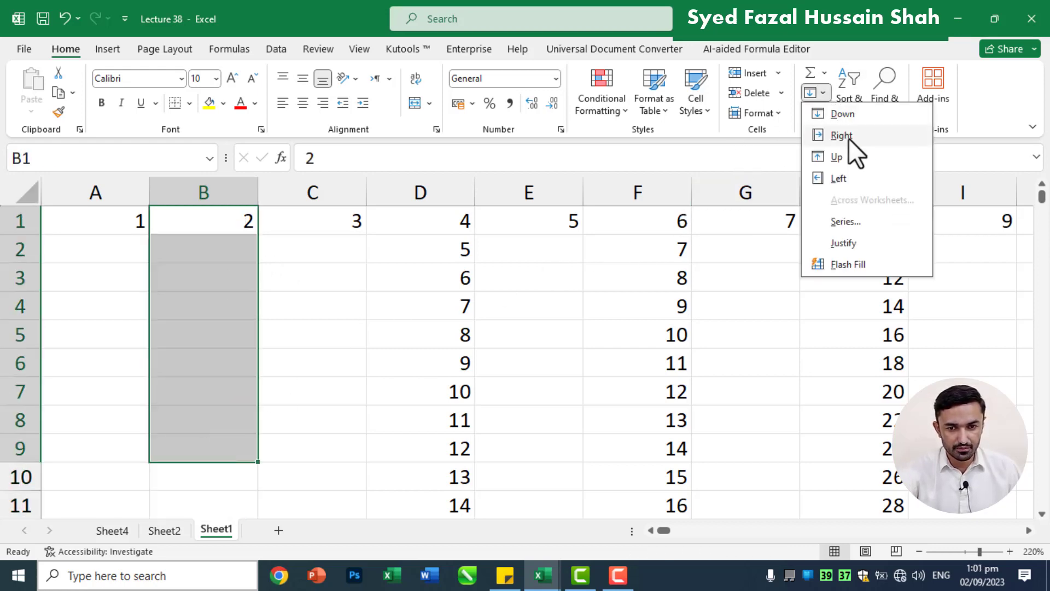
pyautogui.click(854, 221)
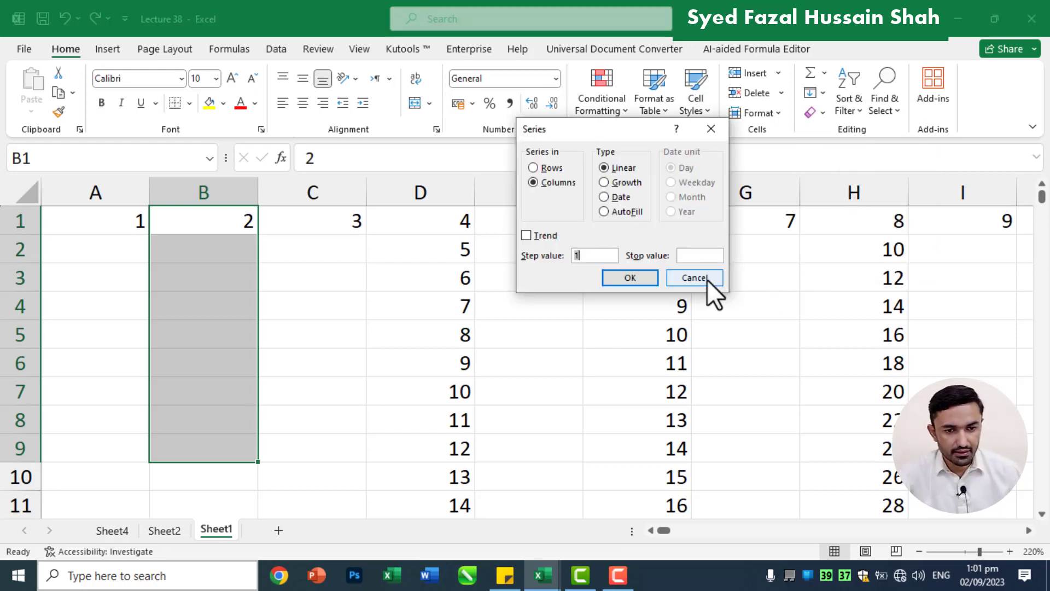
pyautogui.write('2')
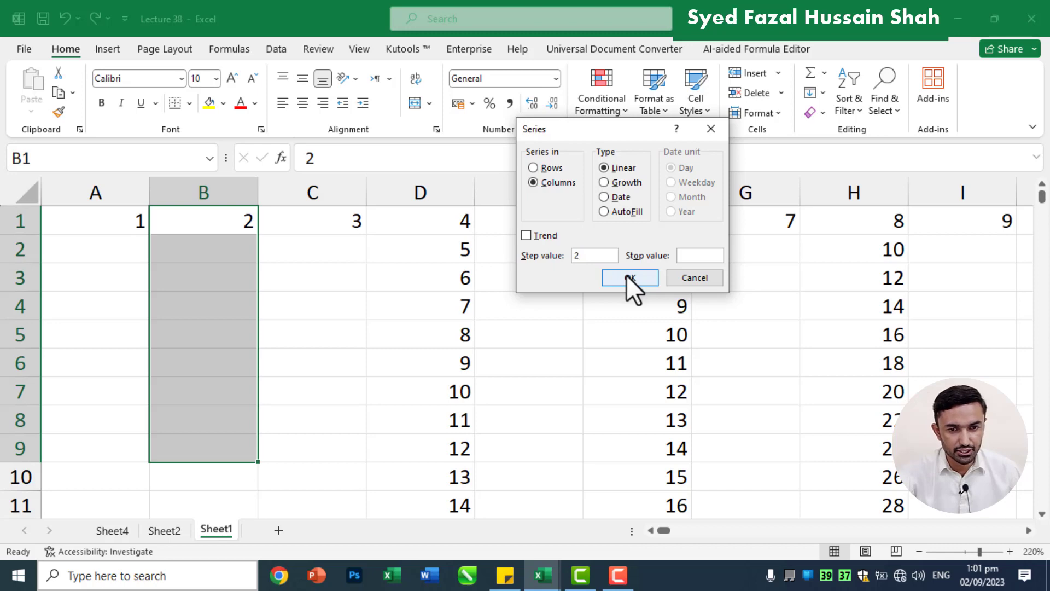
pyautogui.click(604, 183)
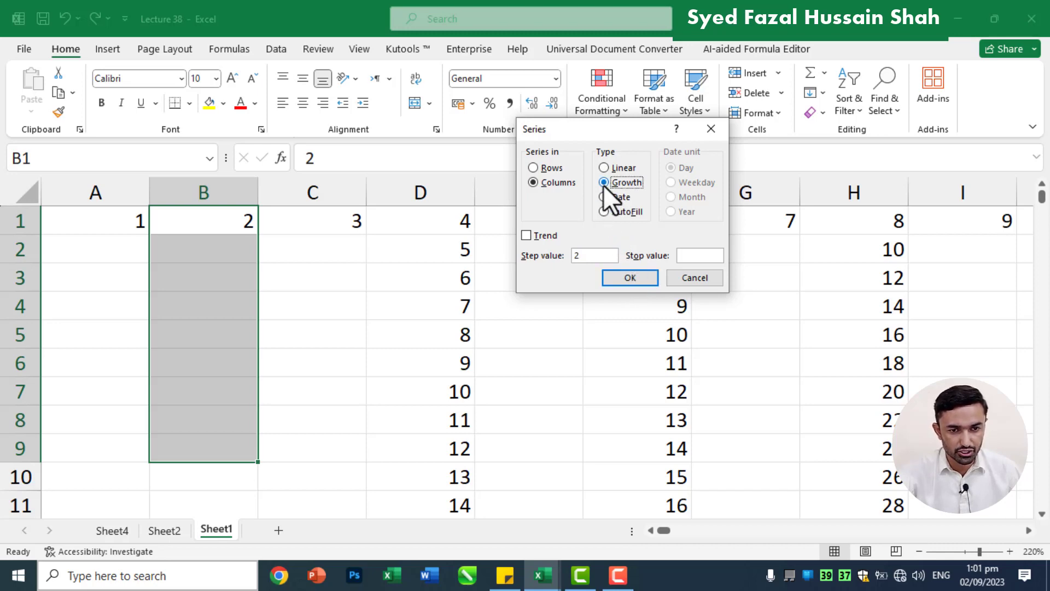
pyautogui.click(624, 277)
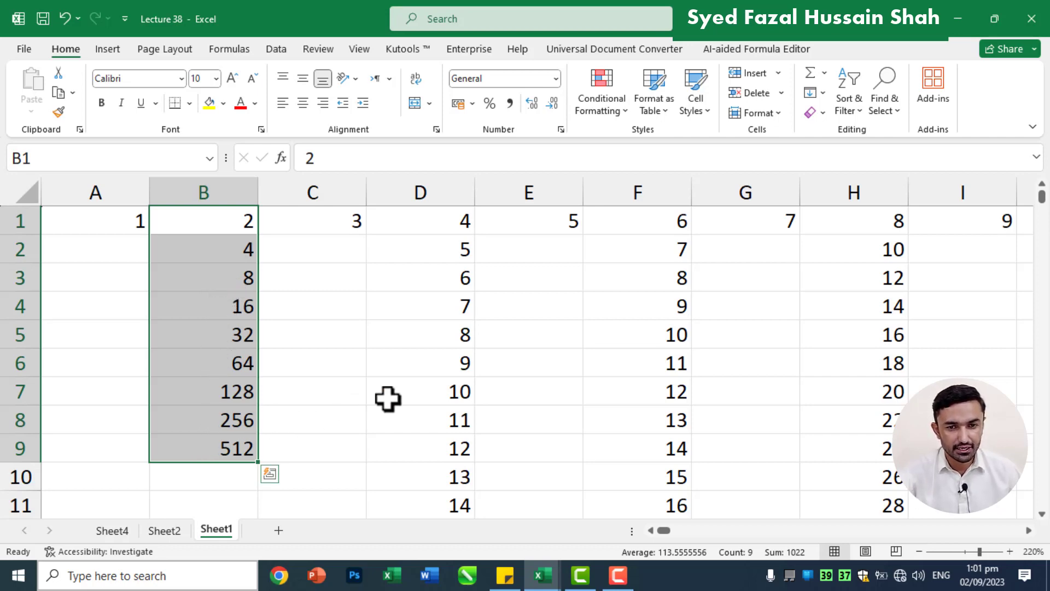
pyautogui.click(822, 94)
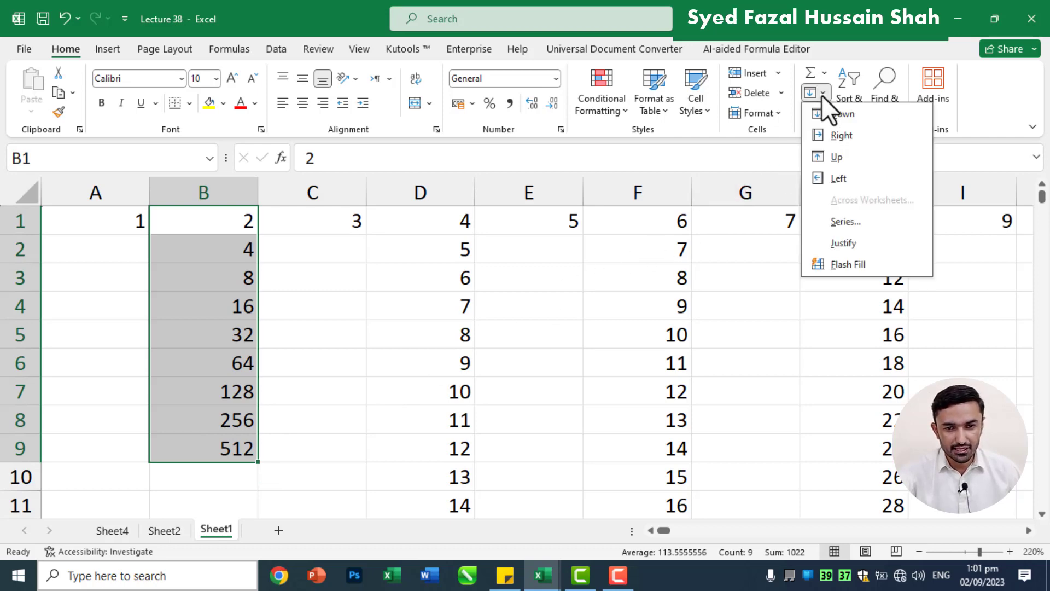
pyautogui.click(845, 221)
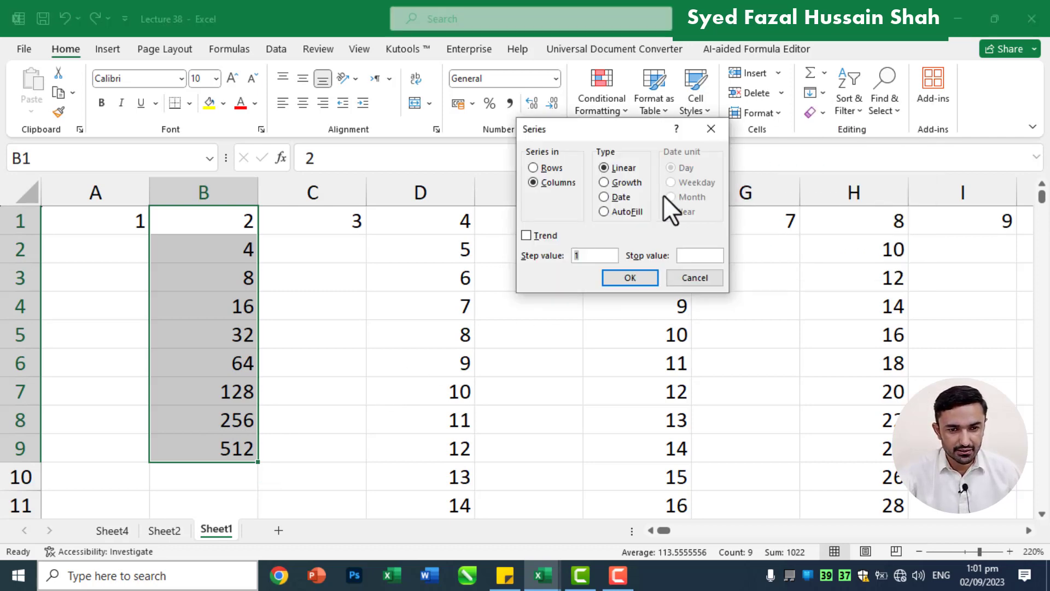
pyautogui.click(697, 282)
pyautogui.click(750, 307)
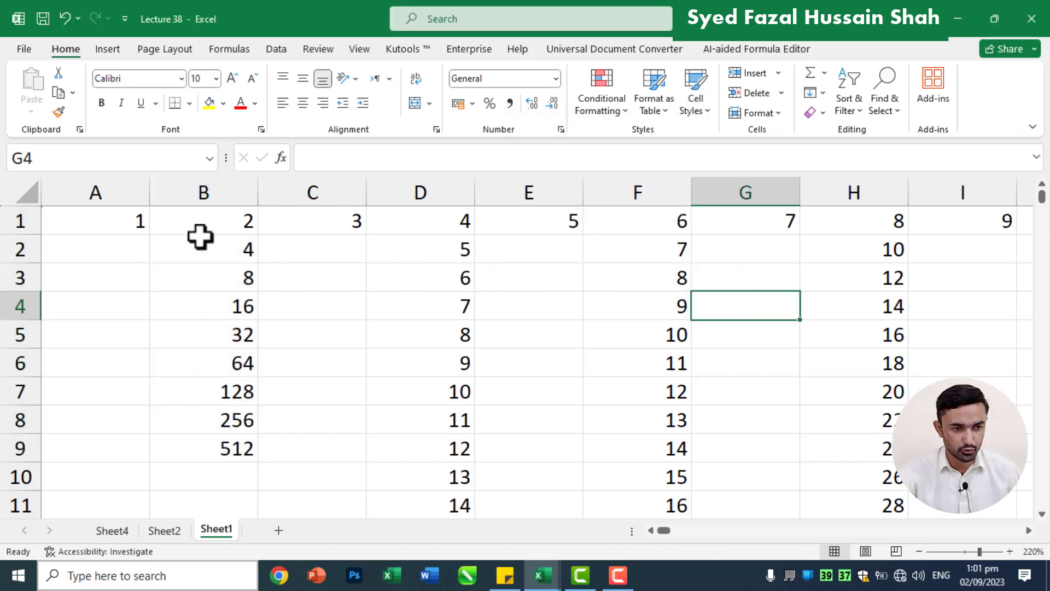
# Clear the contents of the entire sheet and enter the current date, 02/09/2023, in D1.
pyautogui.click(31, 192)
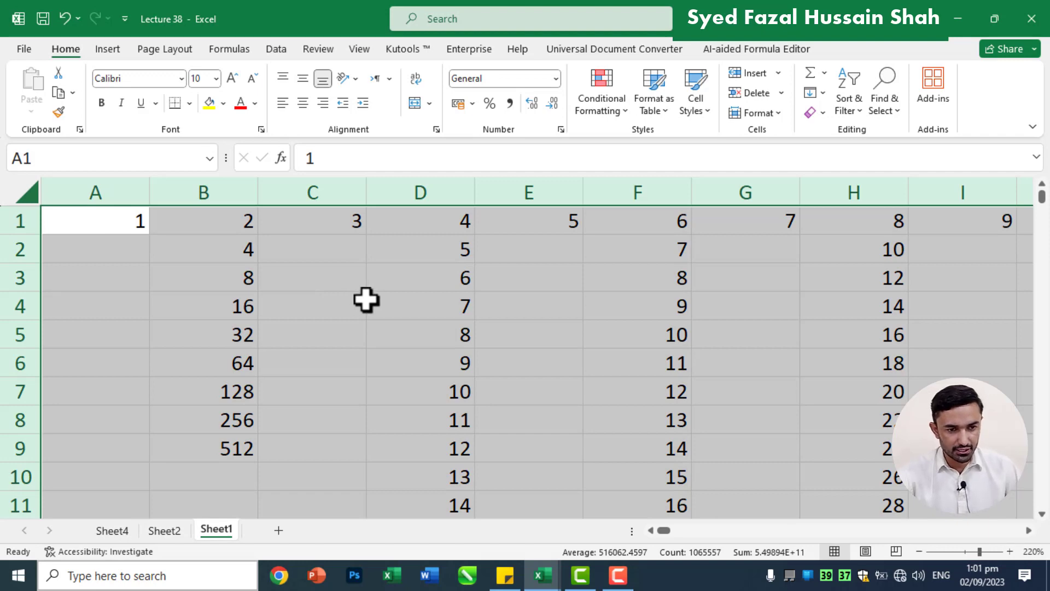
pyautogui.press('Delete')
pyautogui.click(420, 224)
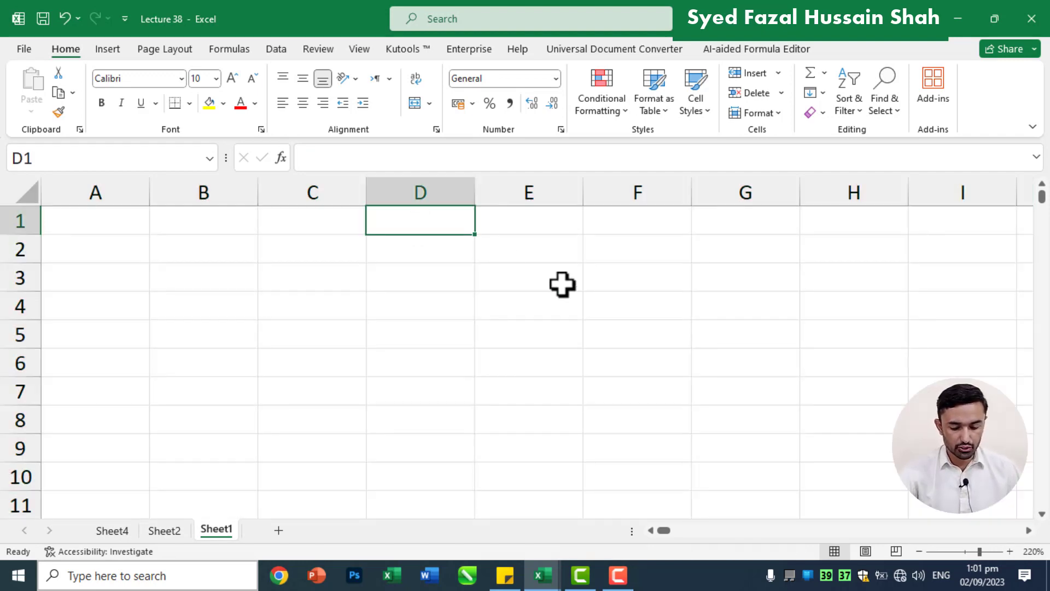
pyautogui.hotkey('ctrl', ';')
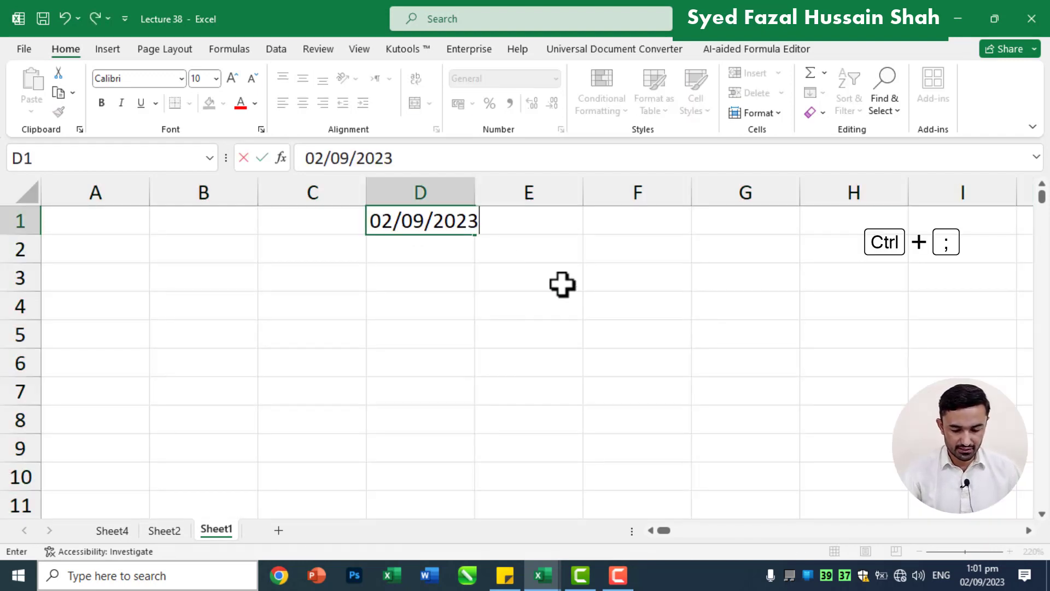
pyautogui.press('Return')
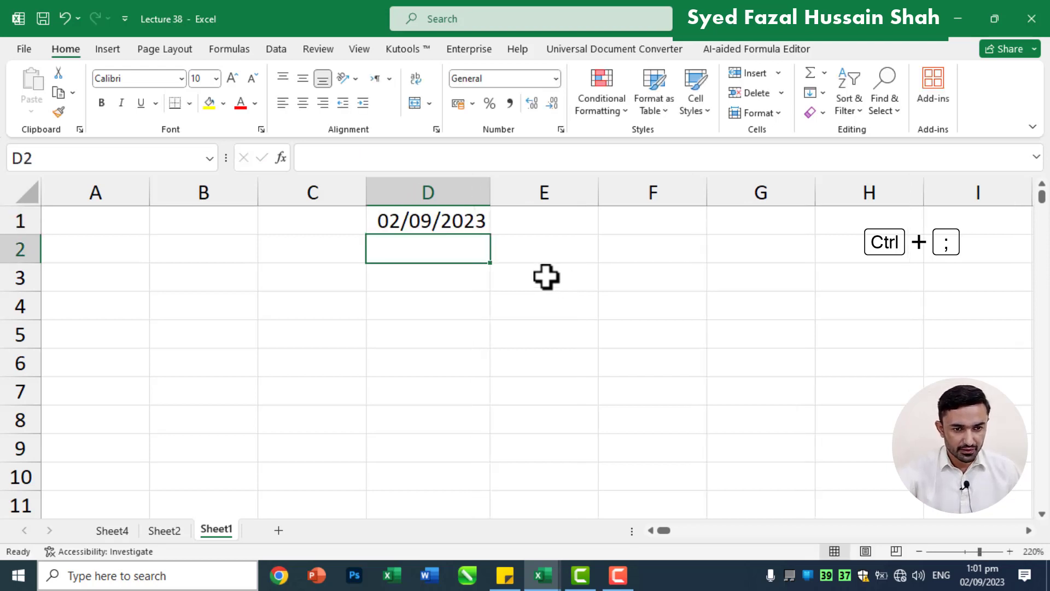
# Fill D1:D10 with a date series in columns, using date unit Day and step value 1.
pyautogui.moveTo(440, 221); pyautogui.dragTo(427, 465)
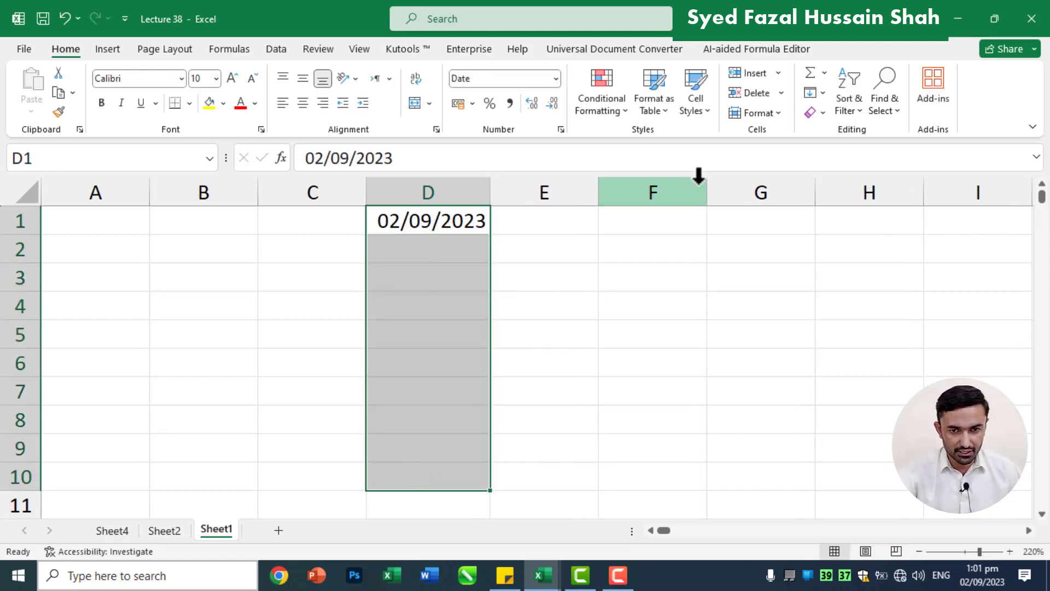
pyautogui.click(827, 94)
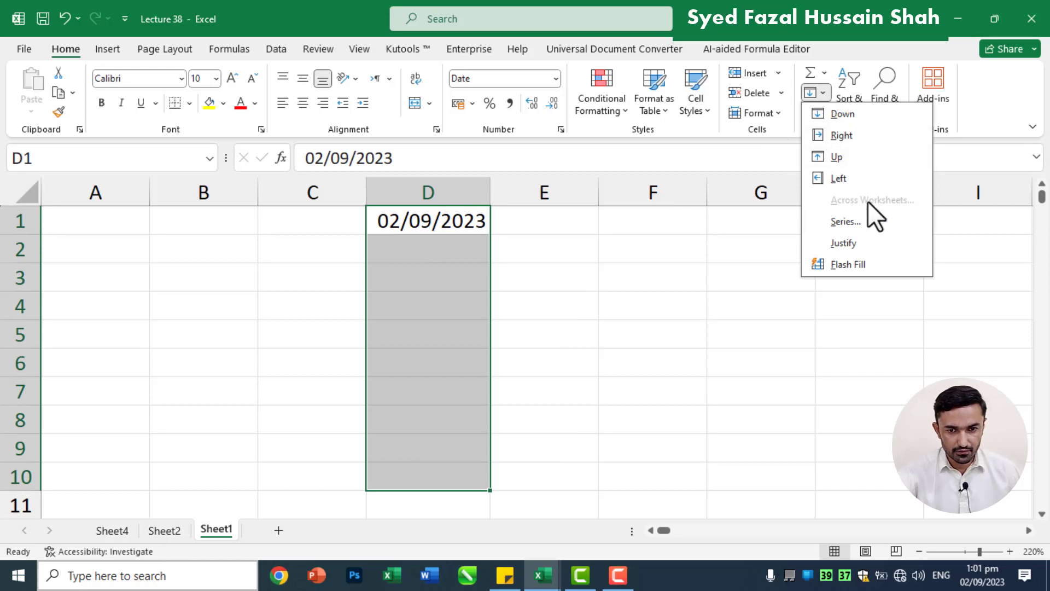
pyautogui.click(871, 224)
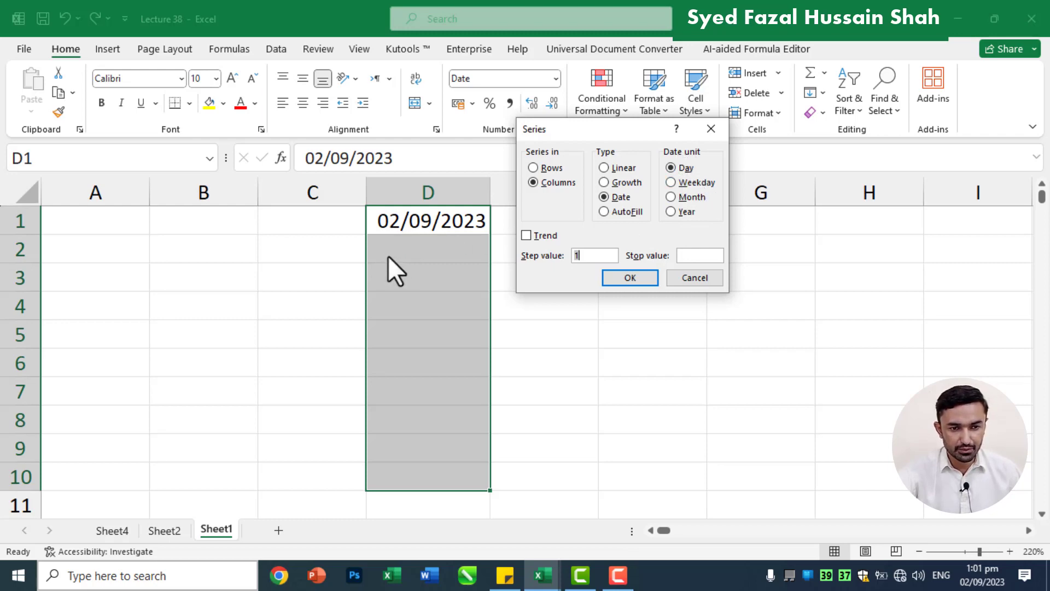
pyautogui.click(641, 278)
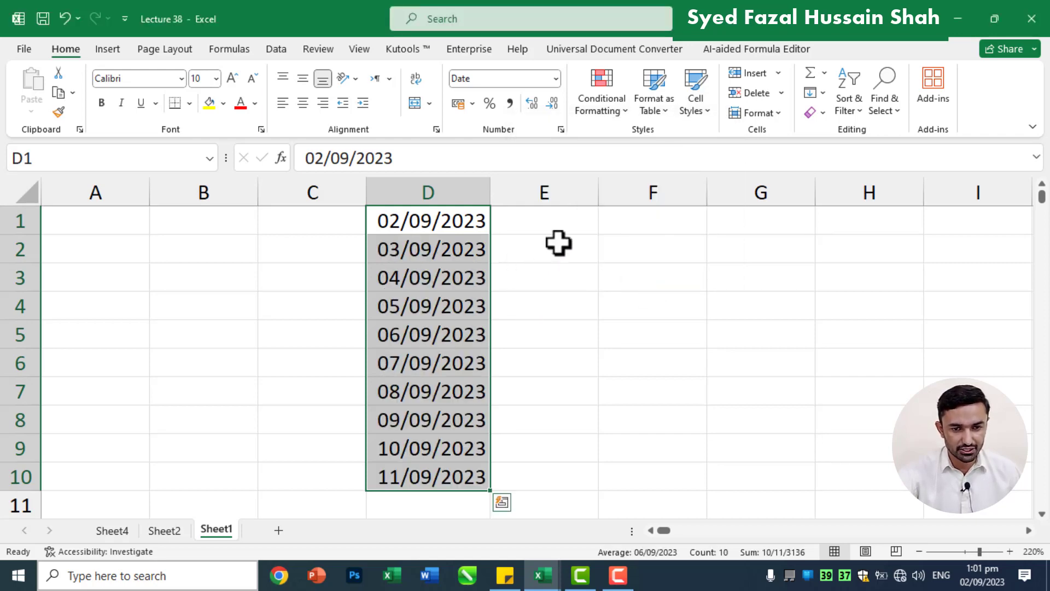
# Enter the current date, 02/09/2023, in F1.
pyautogui.click(635, 217)
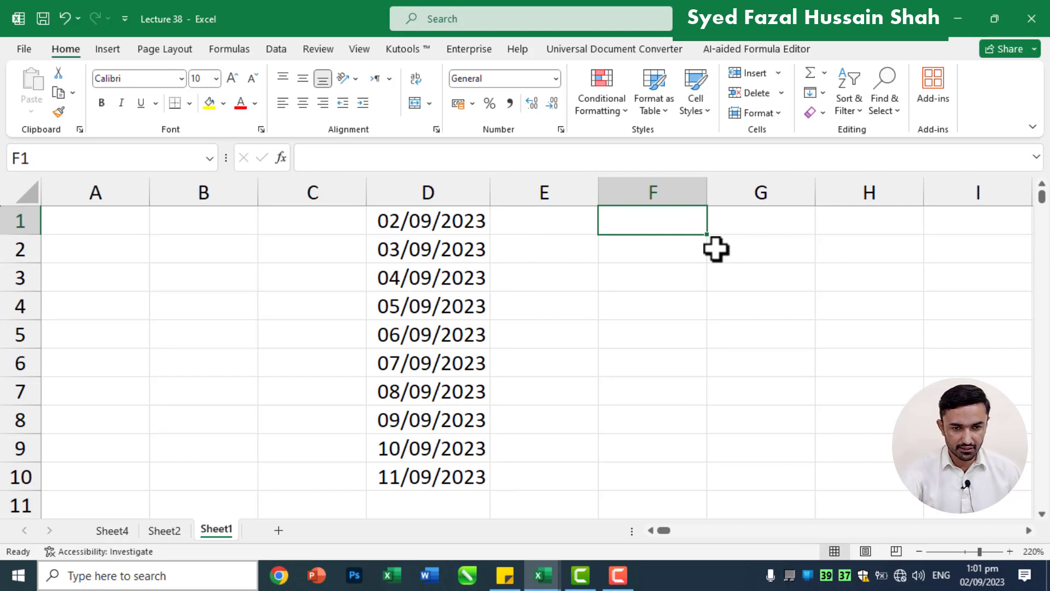
pyautogui.hotkey('ctrl', ';')
pyautogui.press('Return')
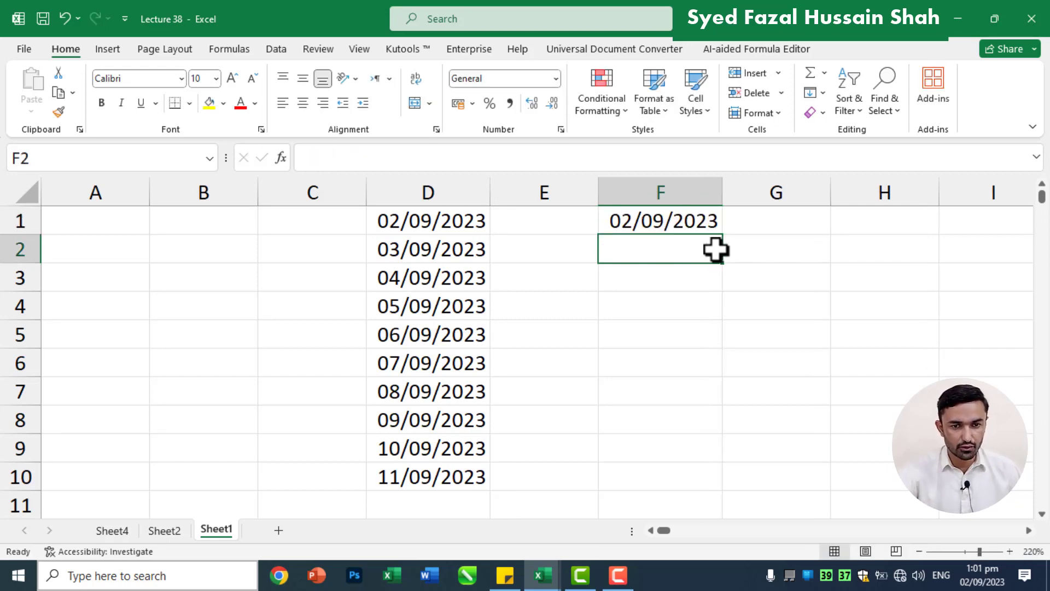
# Fill F1:F9 with a date series in columns, using date unit Weekday and step value 1.
pyautogui.click(684, 221)
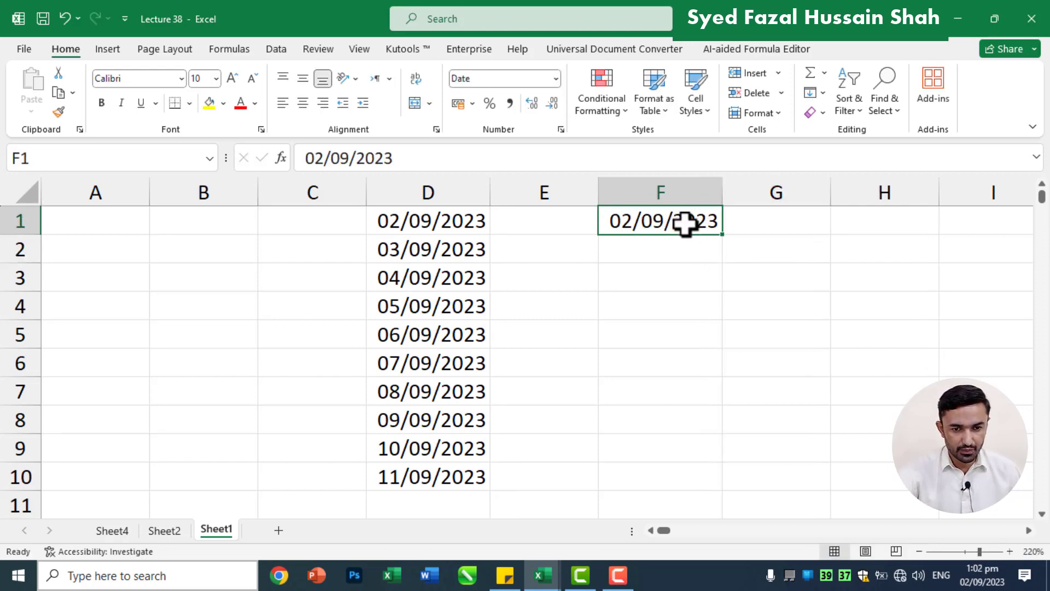
pyautogui.moveTo(687, 225); pyautogui.dragTo(670, 459)
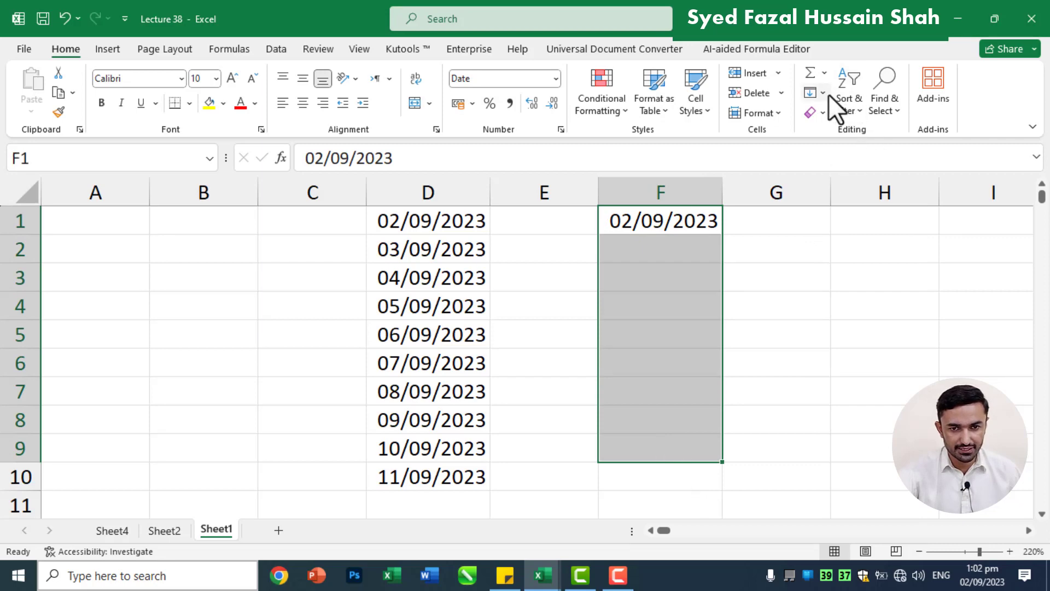
pyautogui.click(828, 94)
pyautogui.click(835, 226)
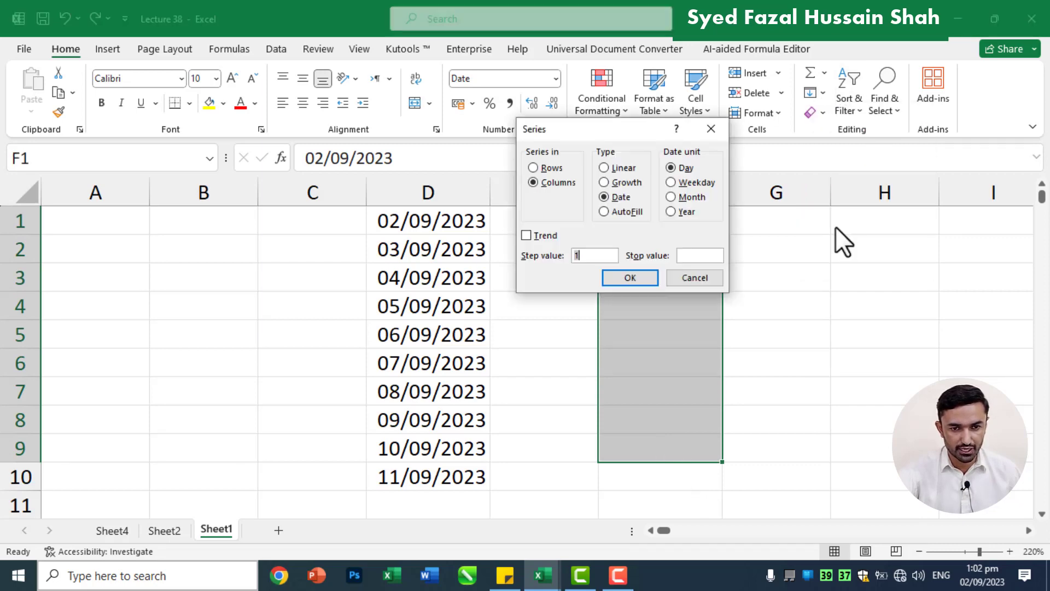
pyautogui.click(691, 184)
pyautogui.press('Return')
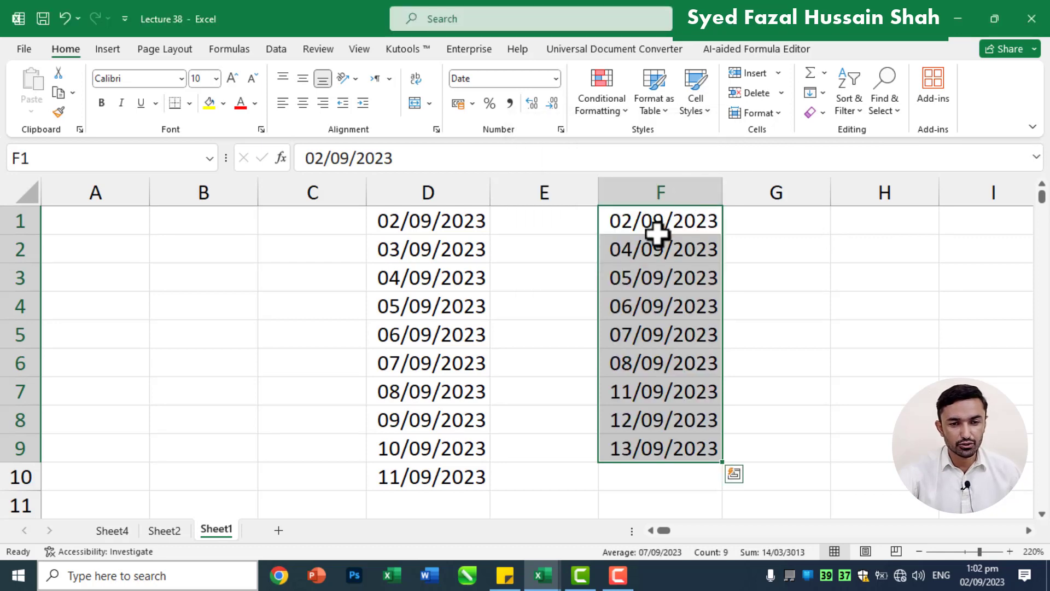
pyautogui.click(634, 228)
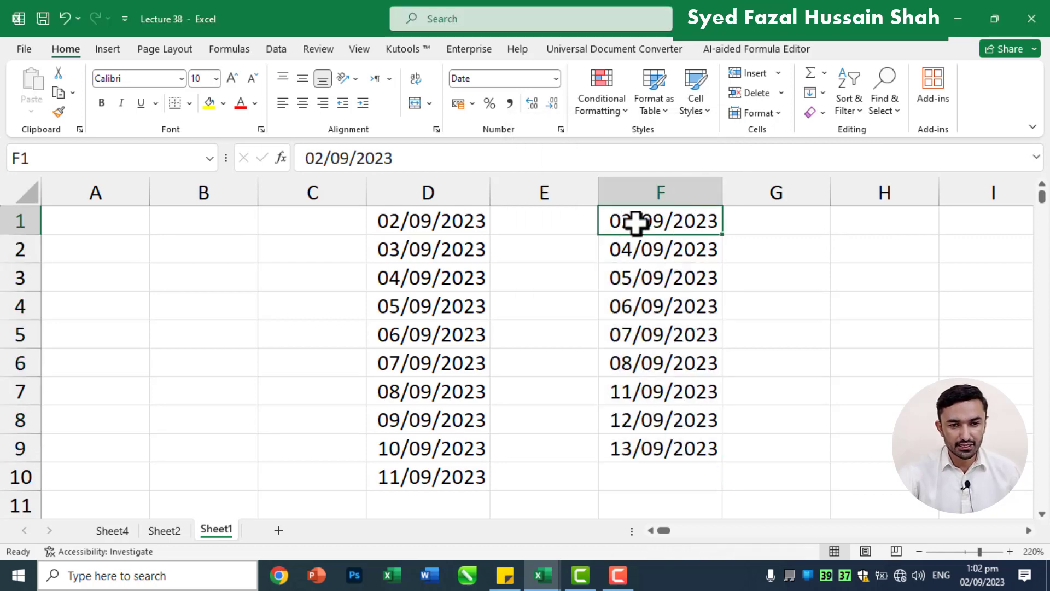
# Examine the weekday dates in column F against the system calendar, checking the gaps after F1 and between F6 and F7.
pyautogui.click(640, 249)
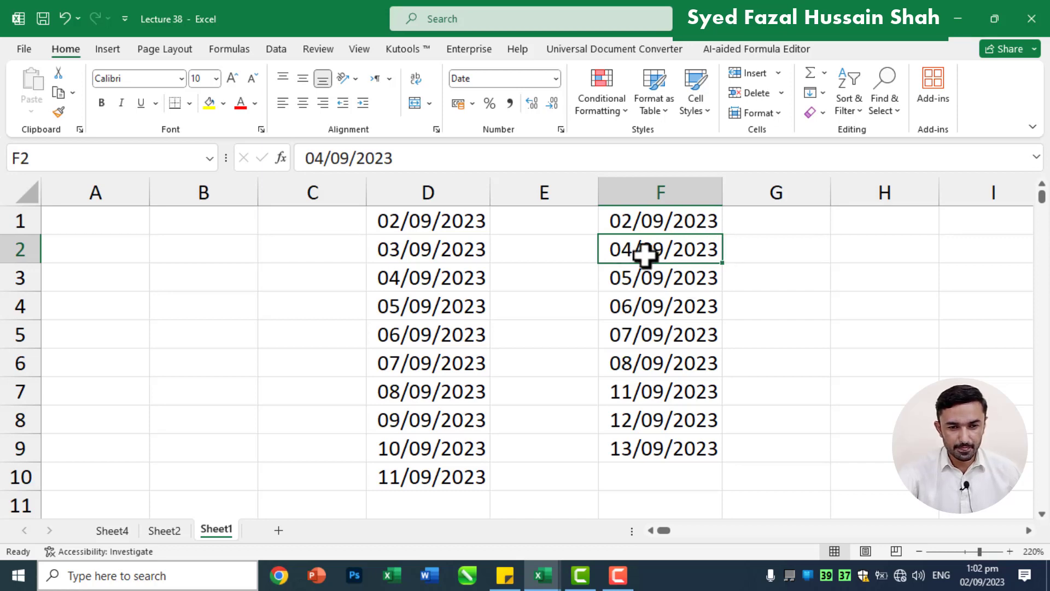
pyautogui.click(640, 222)
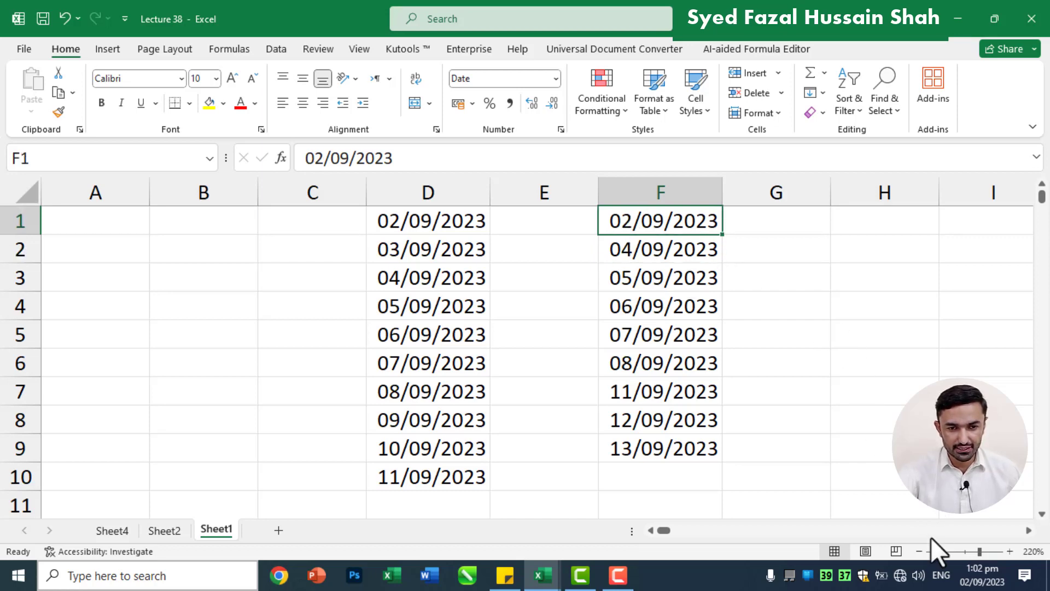
pyautogui.click(979, 575)
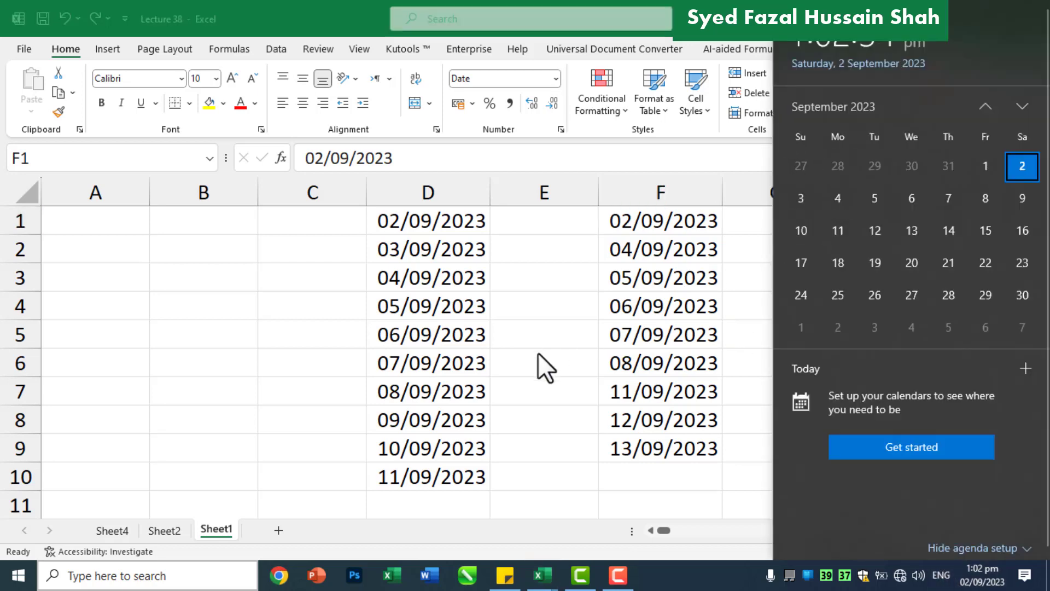
pyautogui.click(627, 350)
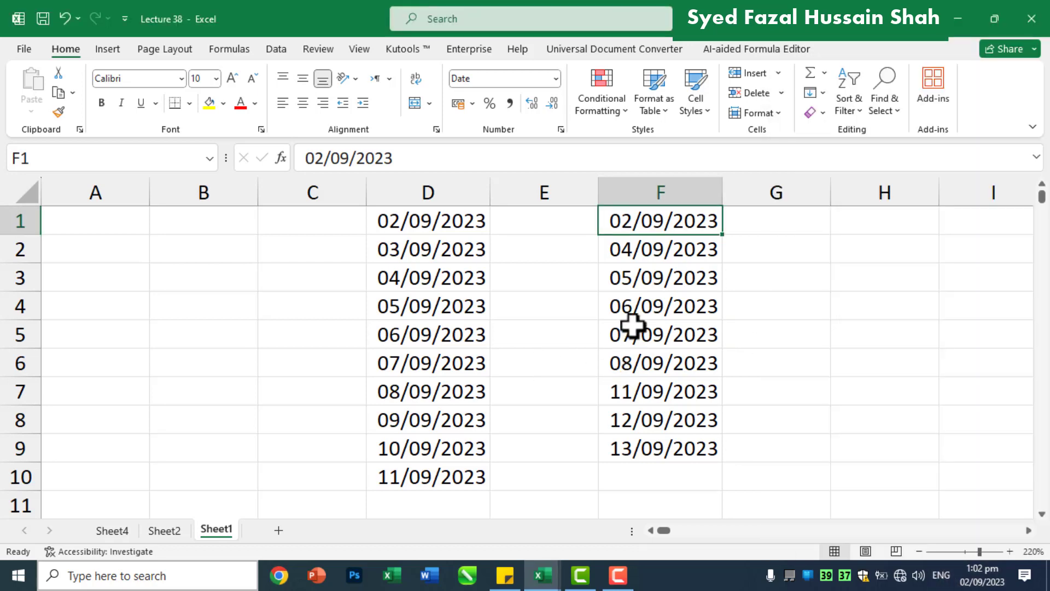
pyautogui.click(634, 364)
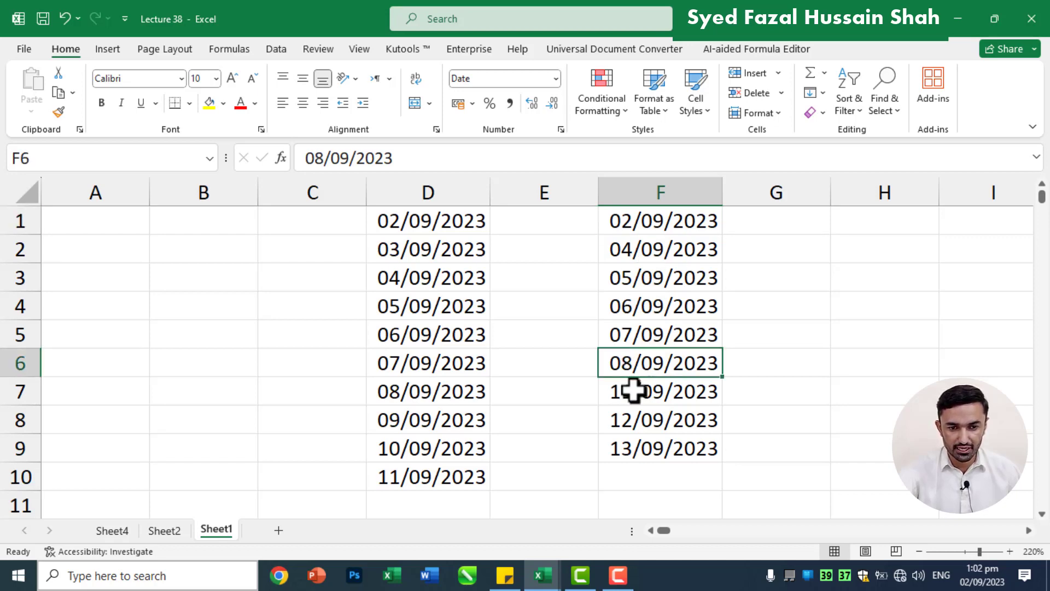
pyautogui.click(635, 392)
pyautogui.click(638, 368)
pyautogui.click(633, 391)
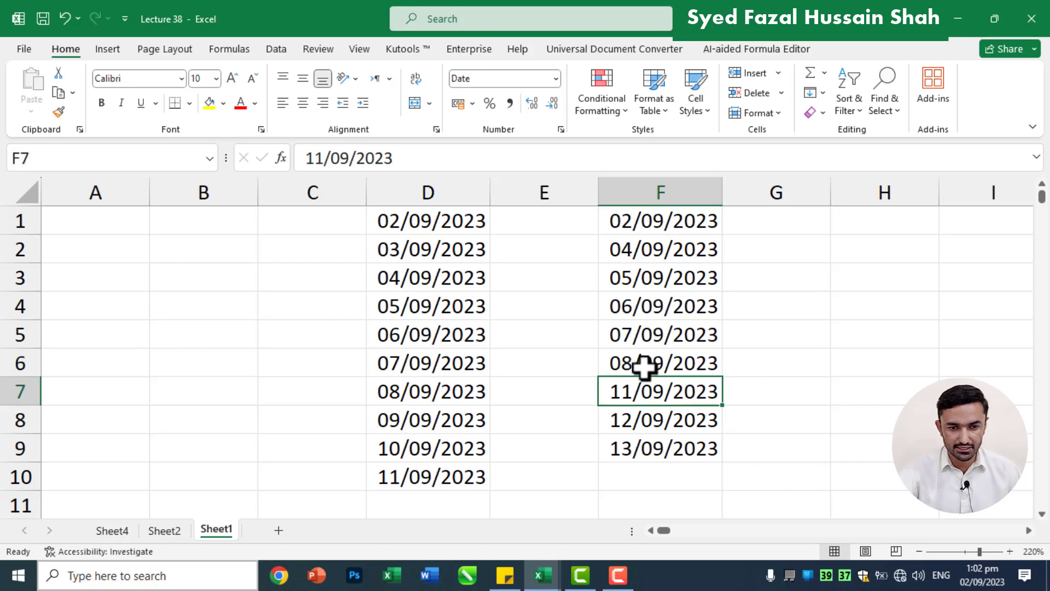
pyautogui.click(645, 368)
pyautogui.click(652, 392)
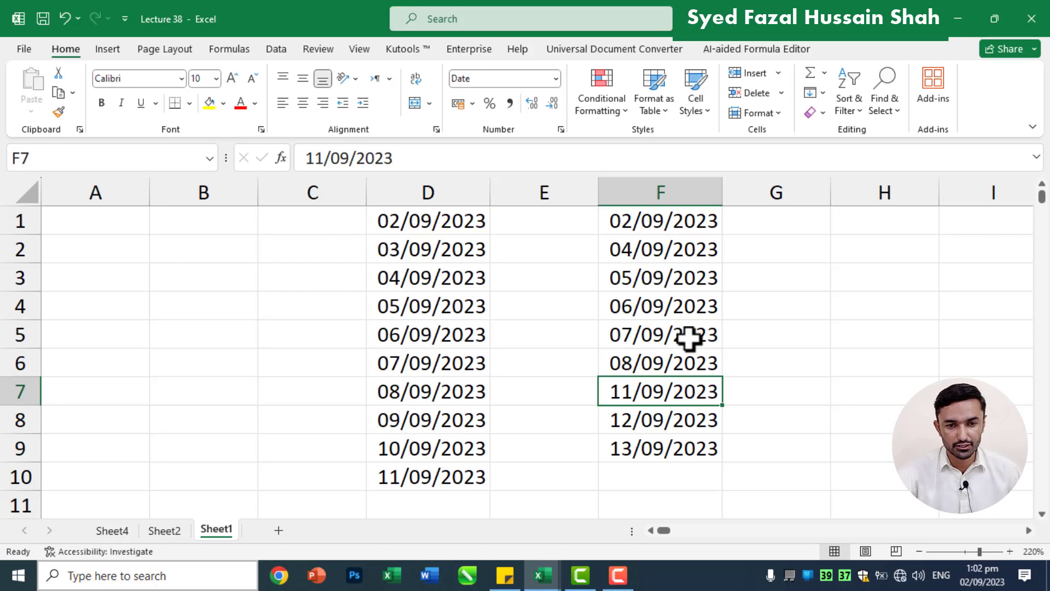
pyautogui.click(815, 277)
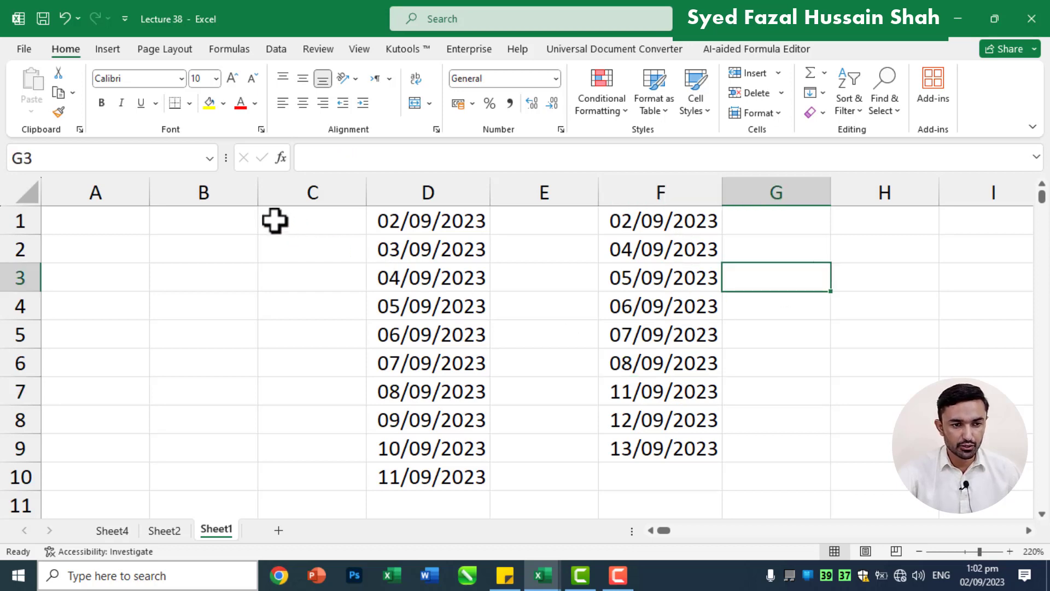
# Enter the current date, 02/09/2023, in B1.
pyautogui.click(241, 218)
pyautogui.hotkey('ctrl', ';')
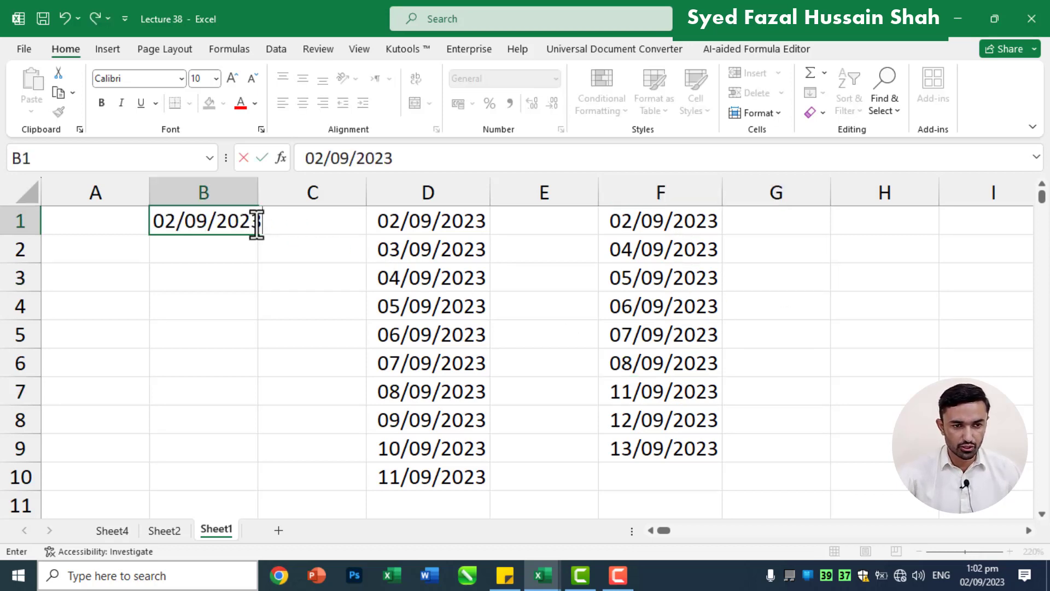
pyautogui.press('Return')
# Fill B1:B10 with a date series in columns, using date unit Month and step value 1.
pyautogui.moveTo(253, 221); pyautogui.dragTo(227, 473)
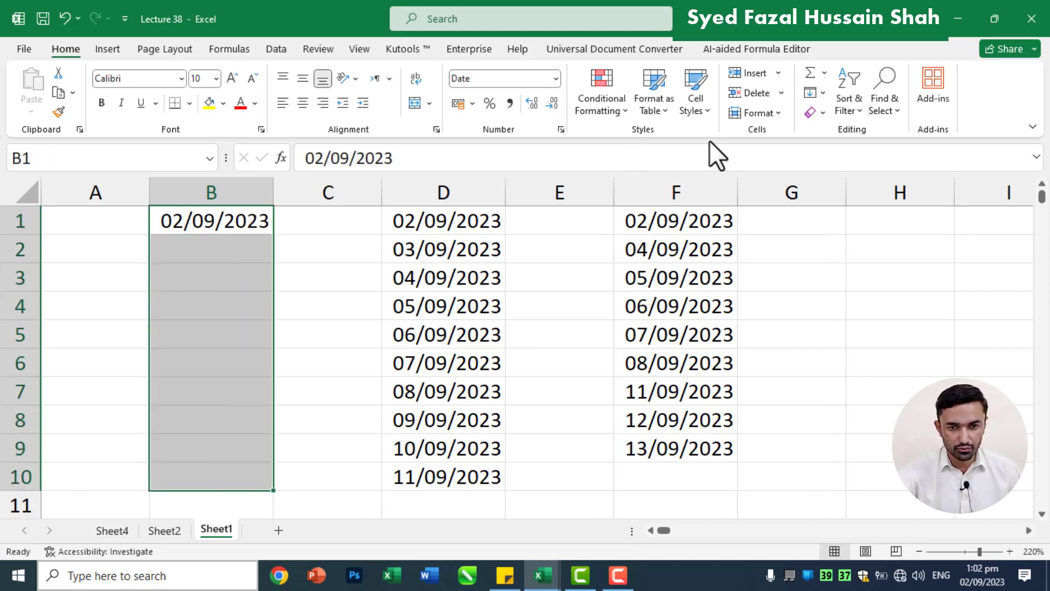
pyautogui.click(819, 94)
pyautogui.click(851, 220)
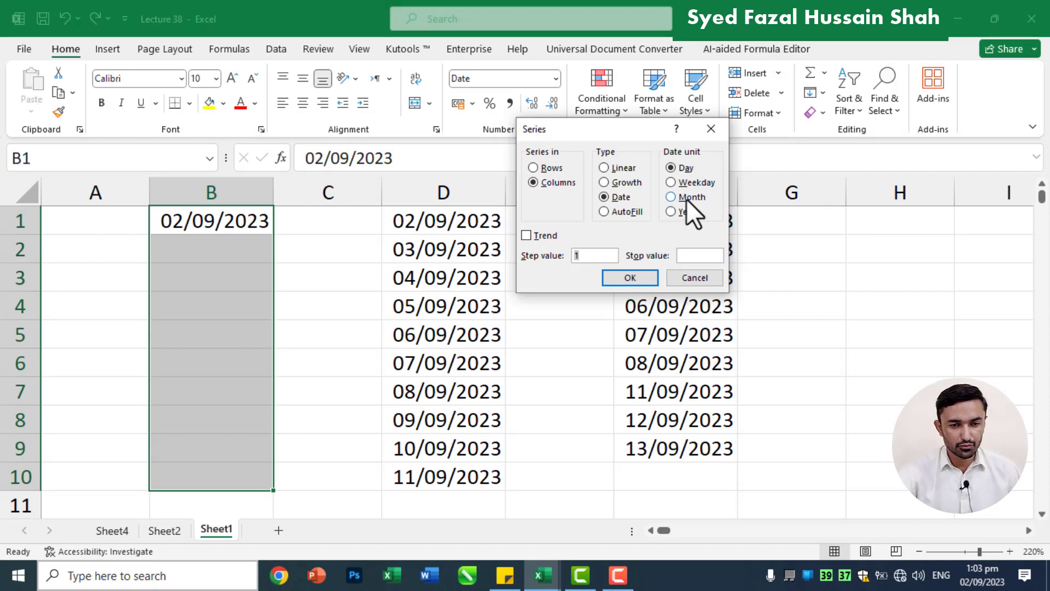
pyautogui.click(671, 197)
pyautogui.click(652, 277)
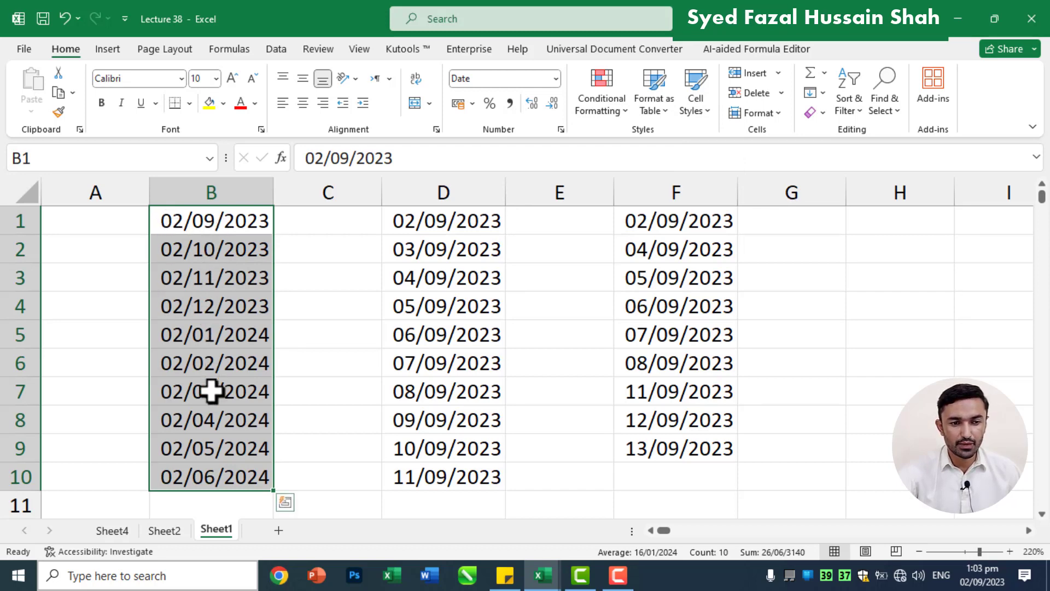
# Clear B2:B10 and fill B1:B10 with a date series in columns, using date unit Year and step value 1.
pyautogui.click(239, 284)
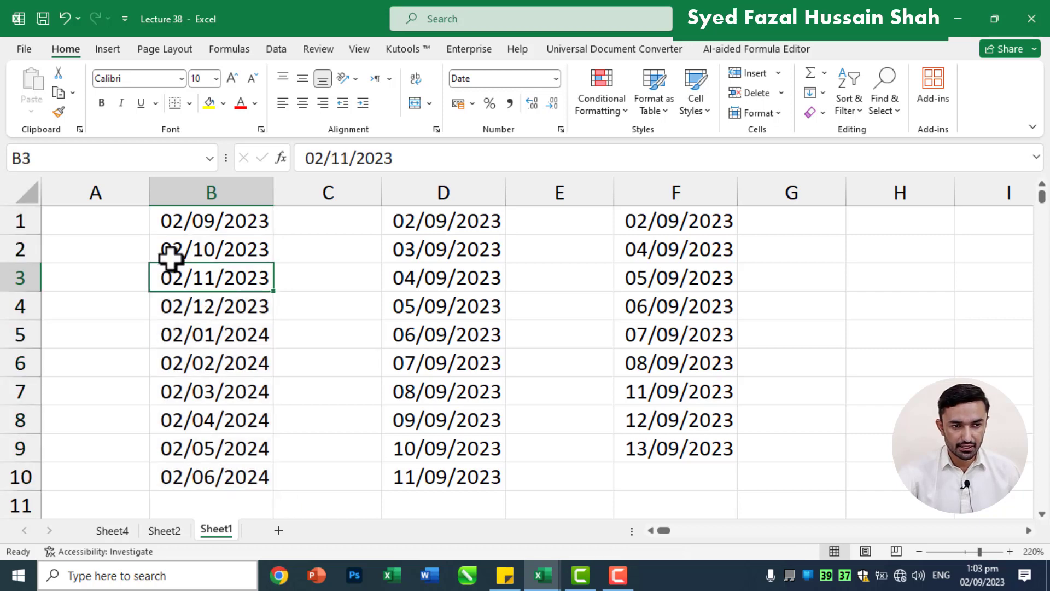
pyautogui.moveTo(174, 258); pyautogui.dragTo(188, 470)
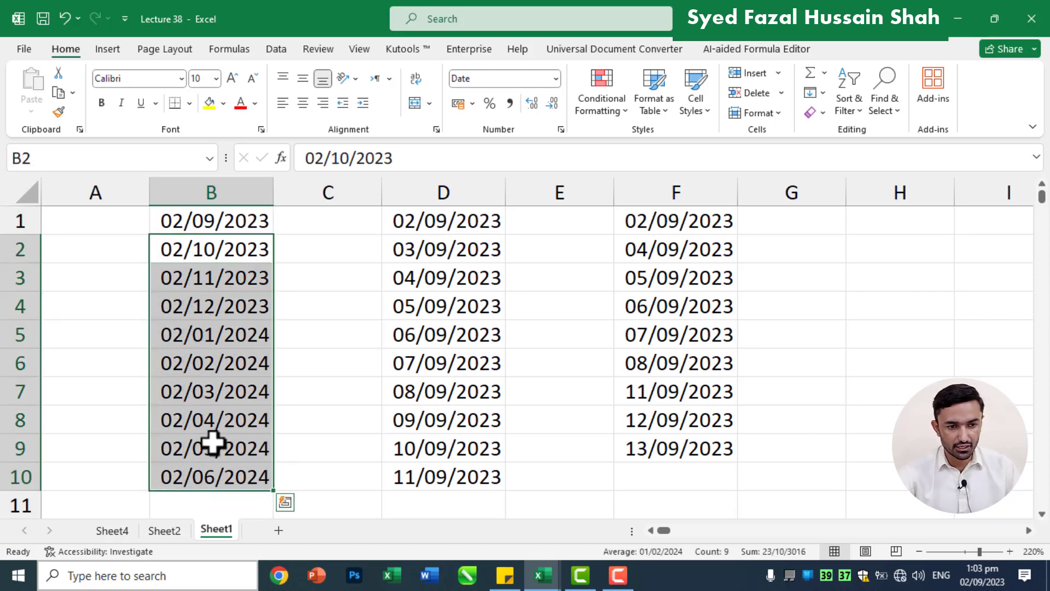
pyautogui.press('Delete')
pyautogui.moveTo(225, 223); pyautogui.dragTo(219, 470)
pyautogui.click(824, 93)
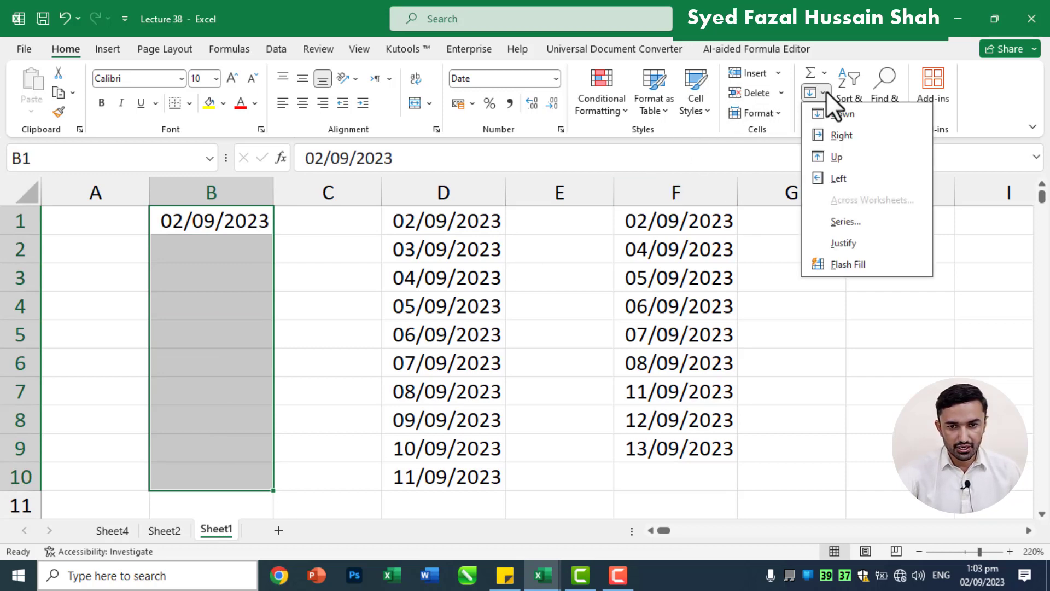
pyautogui.click(843, 221)
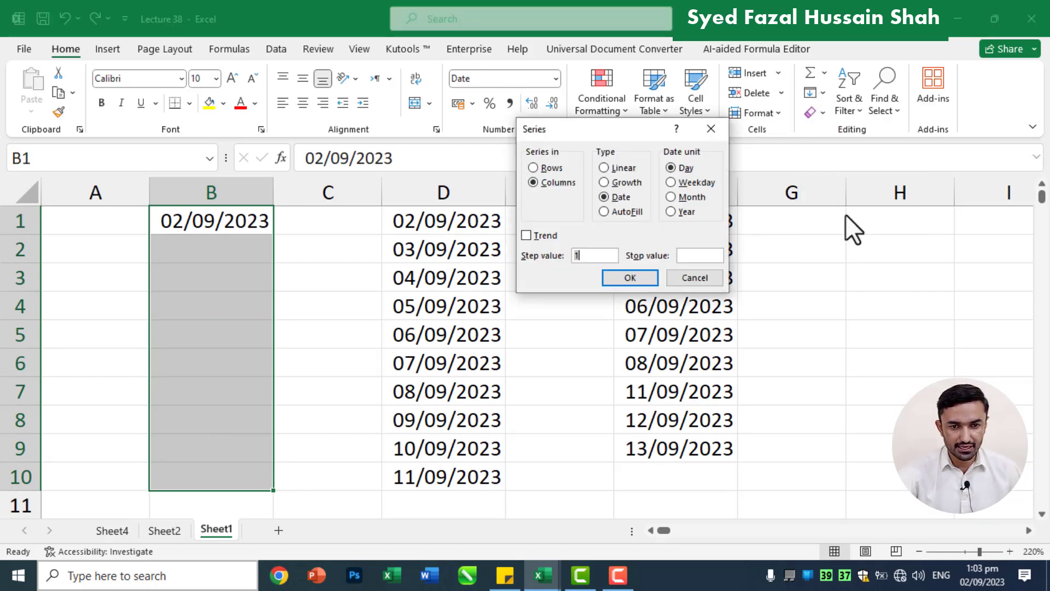
pyautogui.click(684, 211)
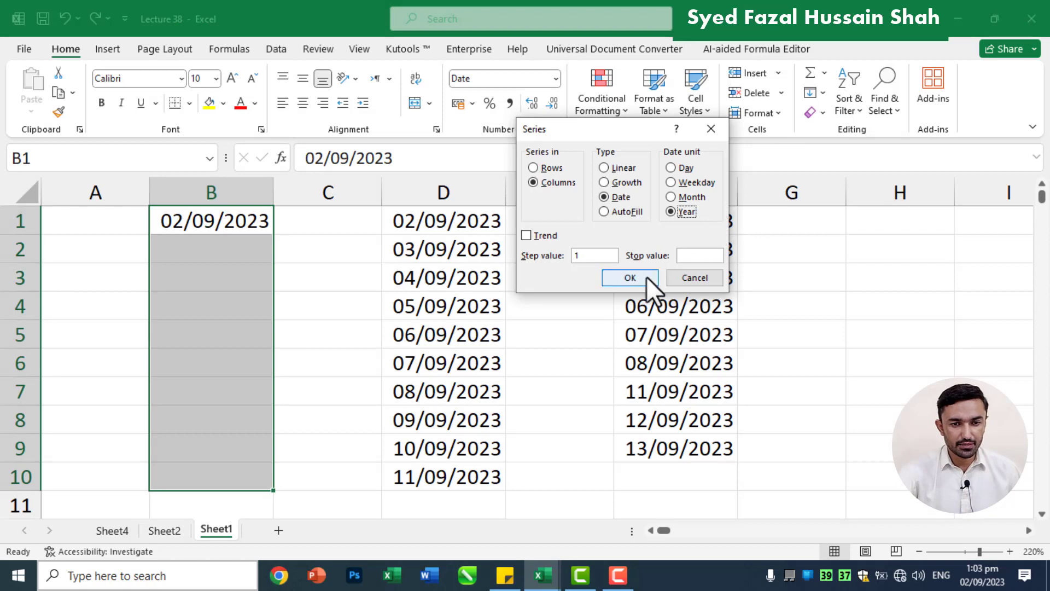
pyautogui.click(630, 278)
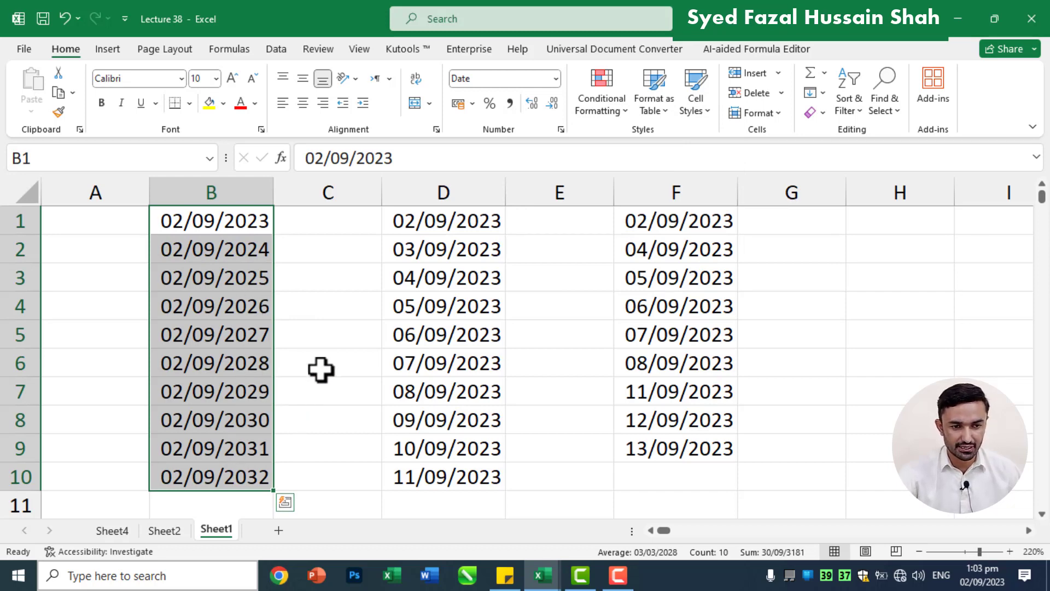
pyautogui.click(335, 338)
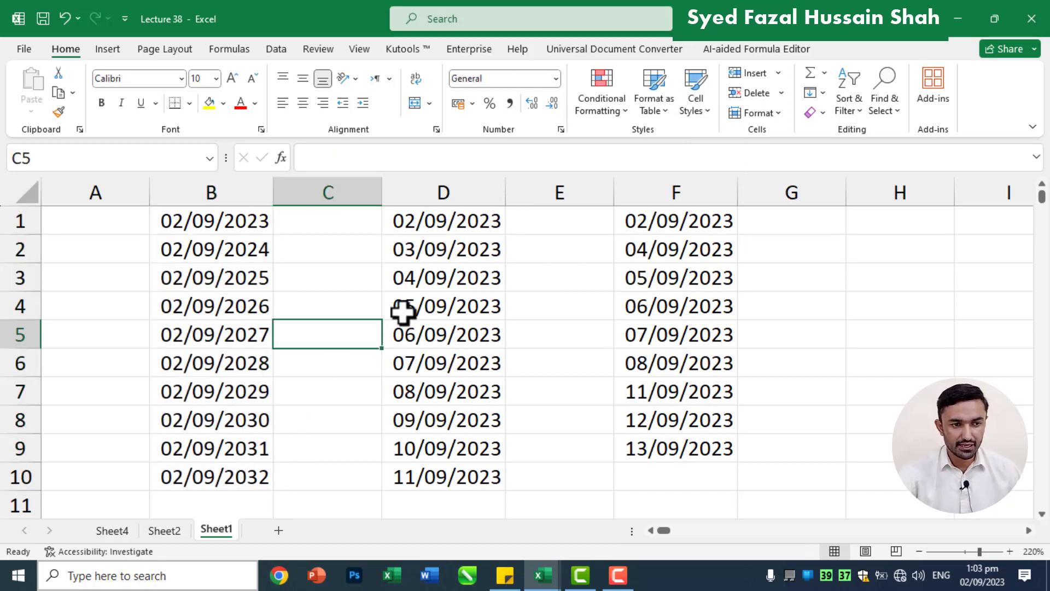
# Clear the contents of the entire sheet and enter 2 in C1 and 10 in C8.
pyautogui.click(29, 197)
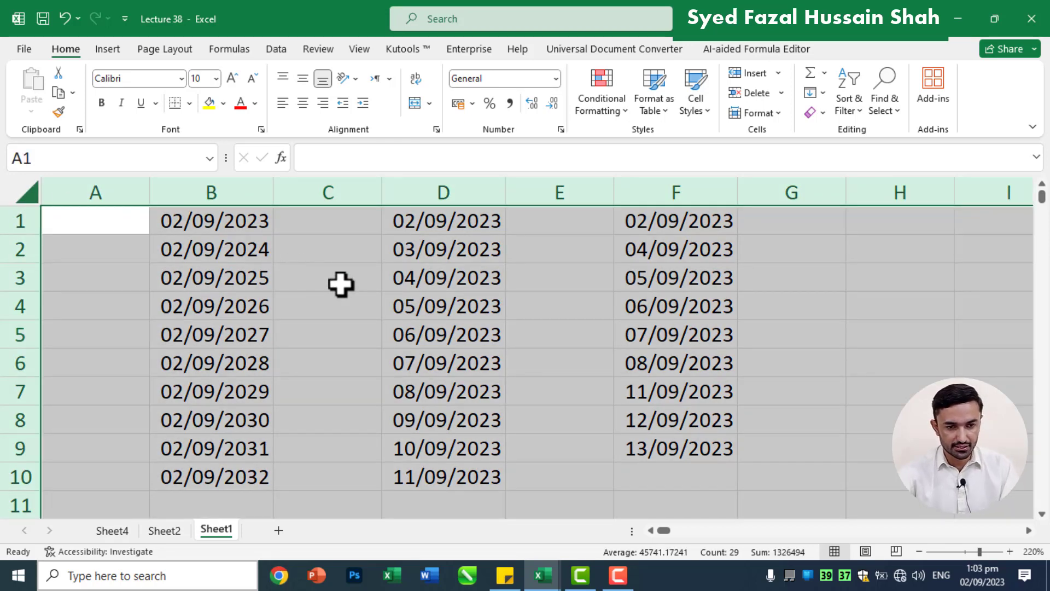
pyautogui.press('Delete')
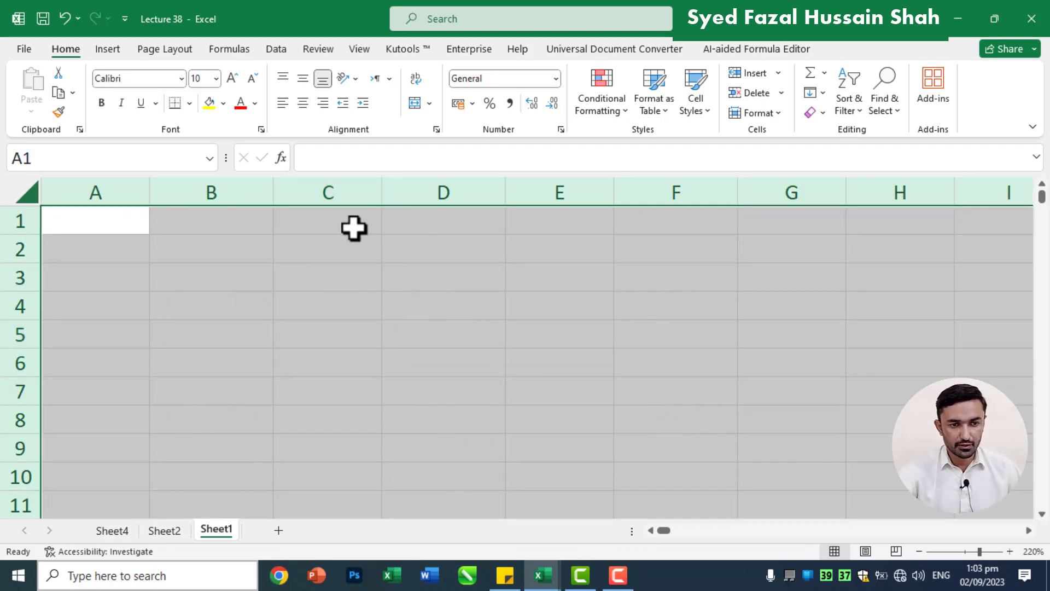
pyautogui.click(353, 226)
pyautogui.write('2')
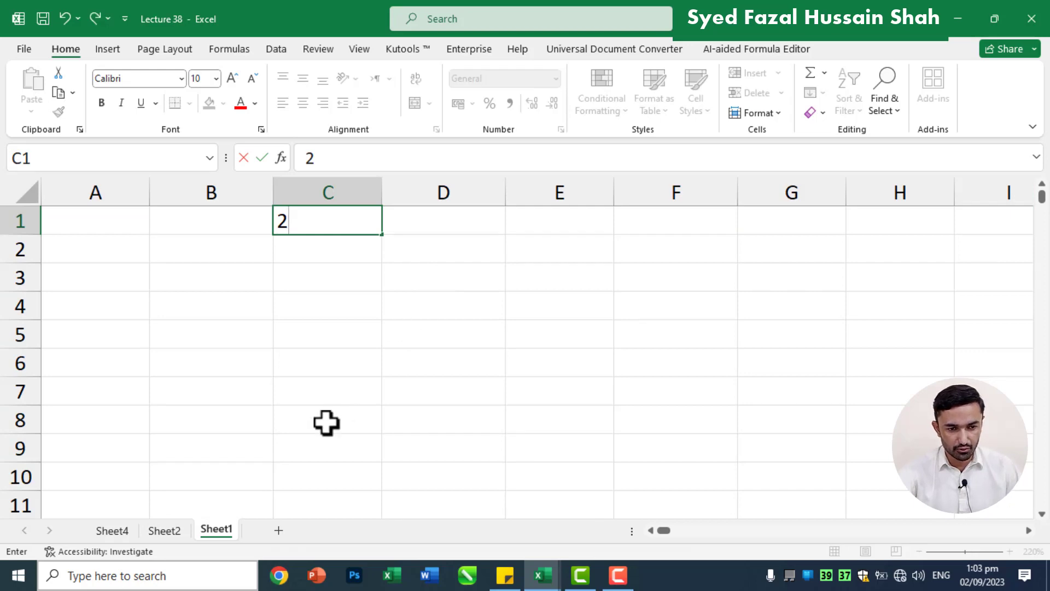
pyautogui.click(345, 424)
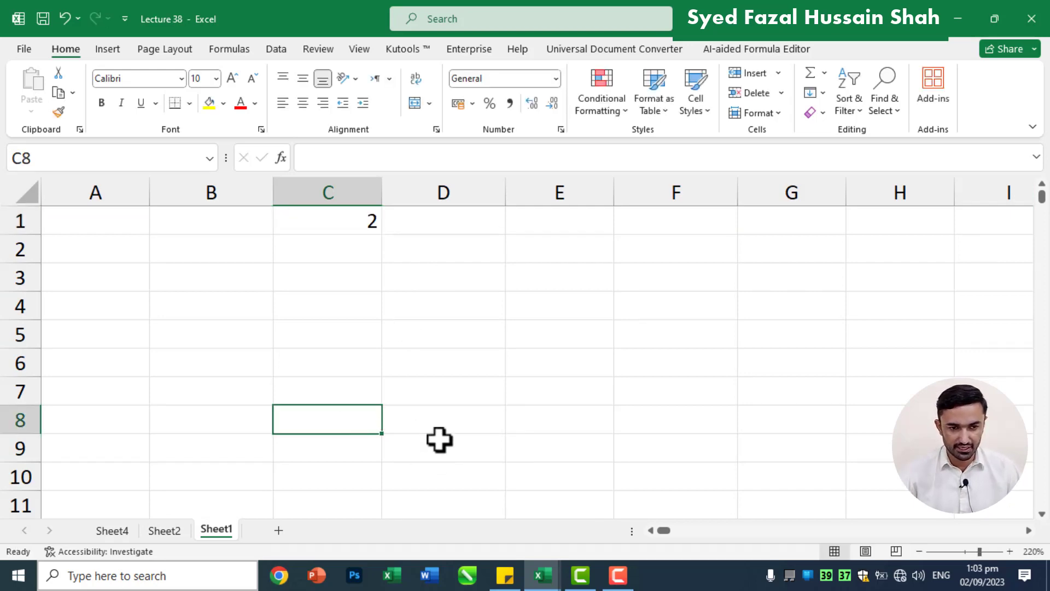
pyautogui.write('10')
pyautogui.press('Tab')
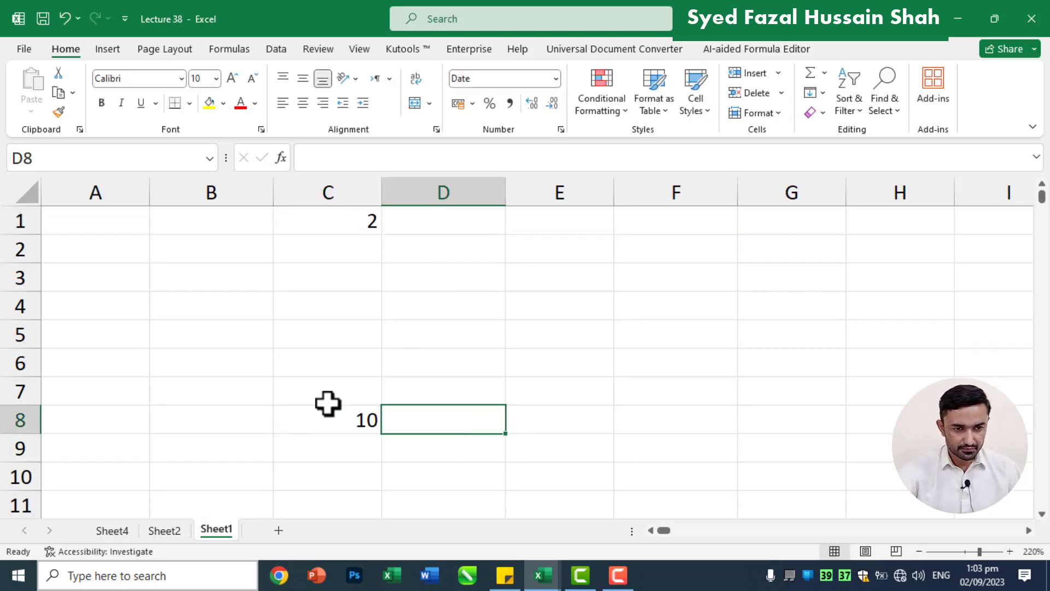
# Fill C1:C8 with a linear series in columns using the Trend option.
pyautogui.moveTo(343, 213); pyautogui.dragTo(334, 428)
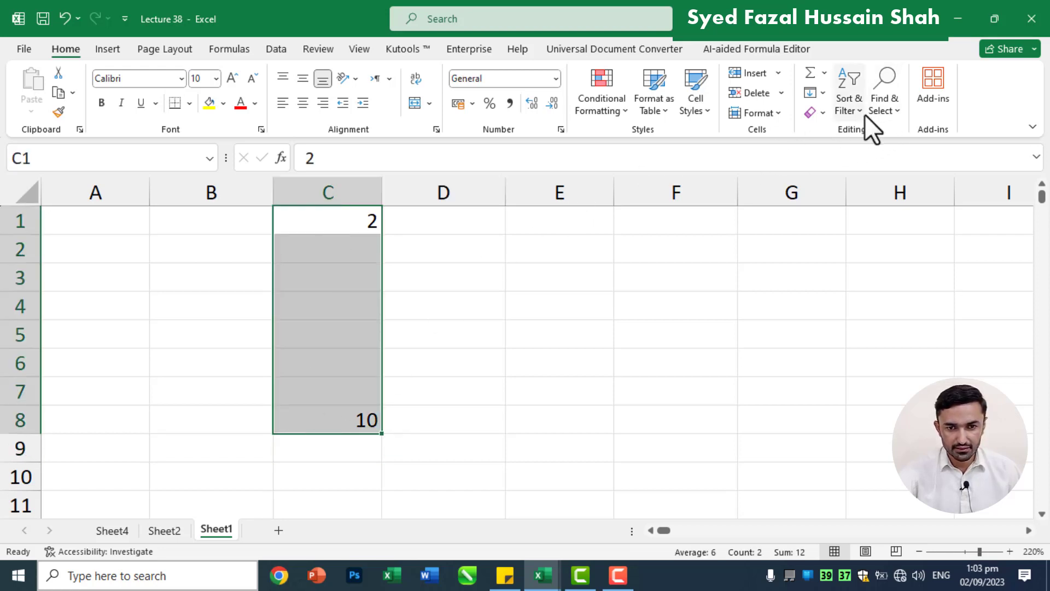
pyautogui.click(823, 94)
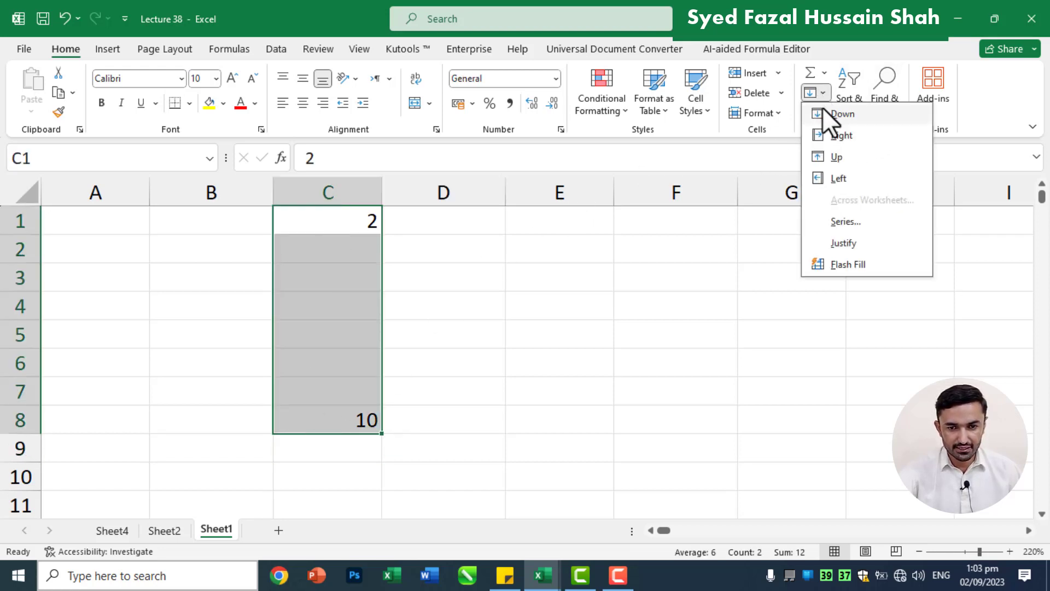
pyautogui.click(839, 215)
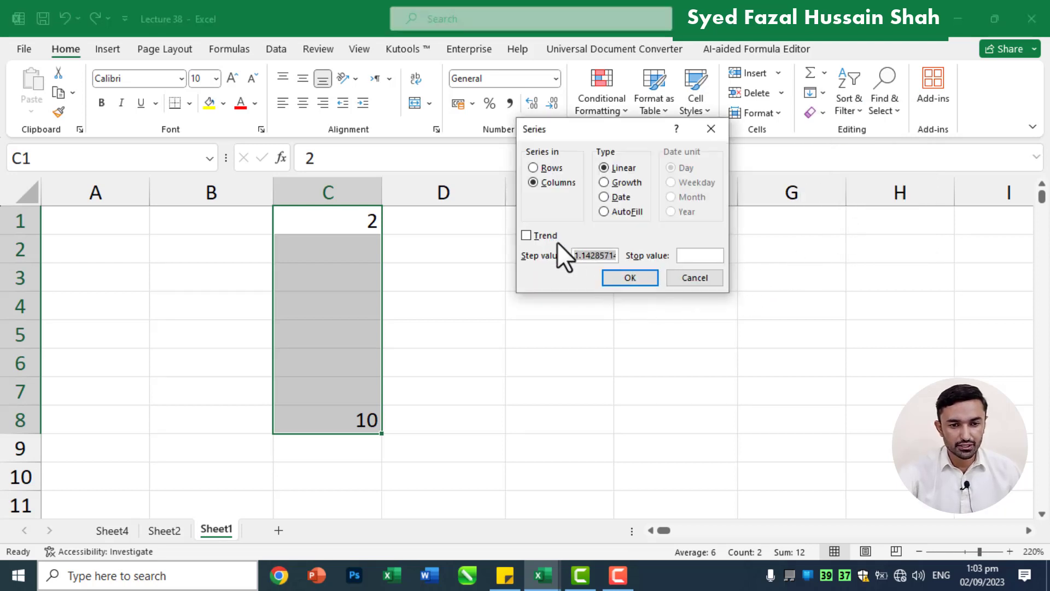
pyautogui.click(539, 238)
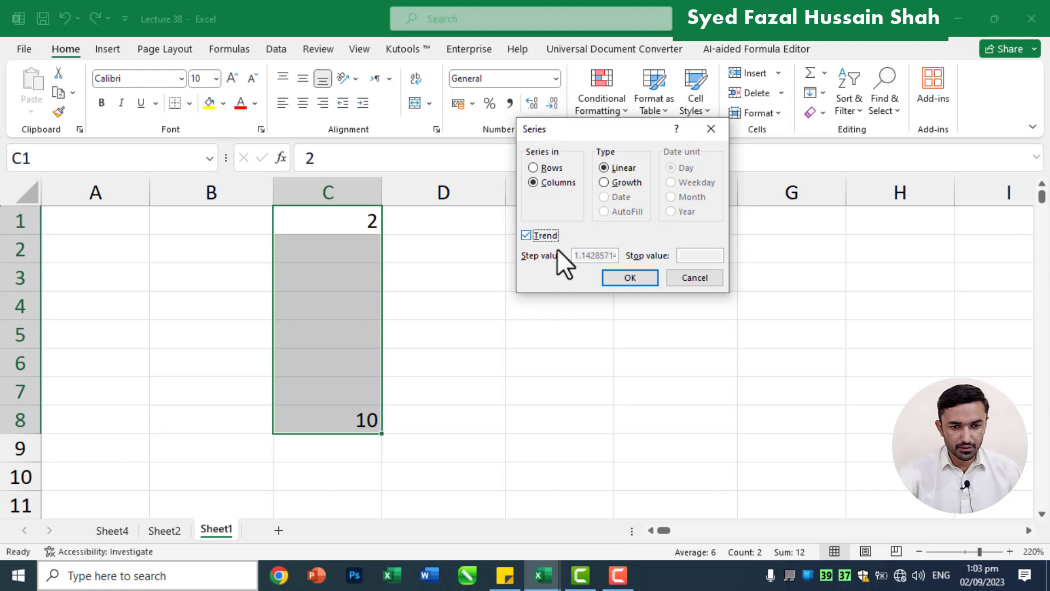
pyautogui.click(630, 277)
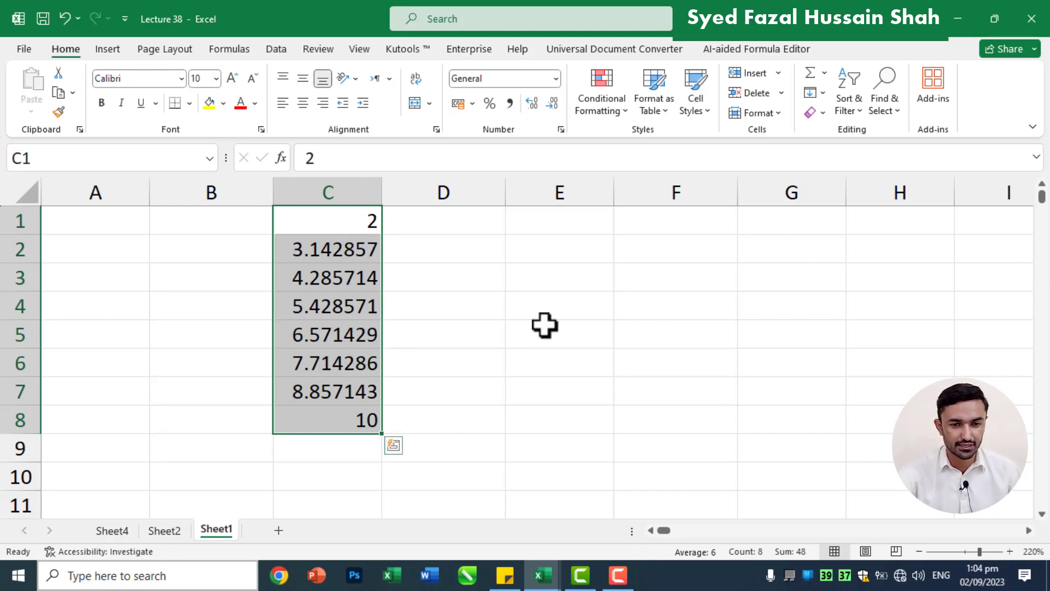
pyautogui.click(822, 93)
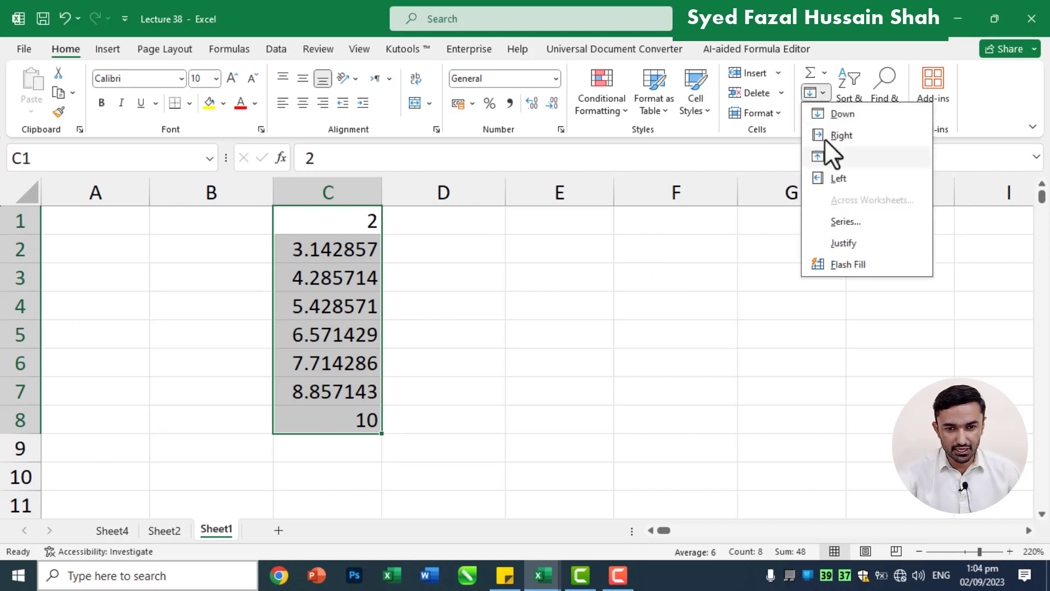
pyautogui.click(846, 222)
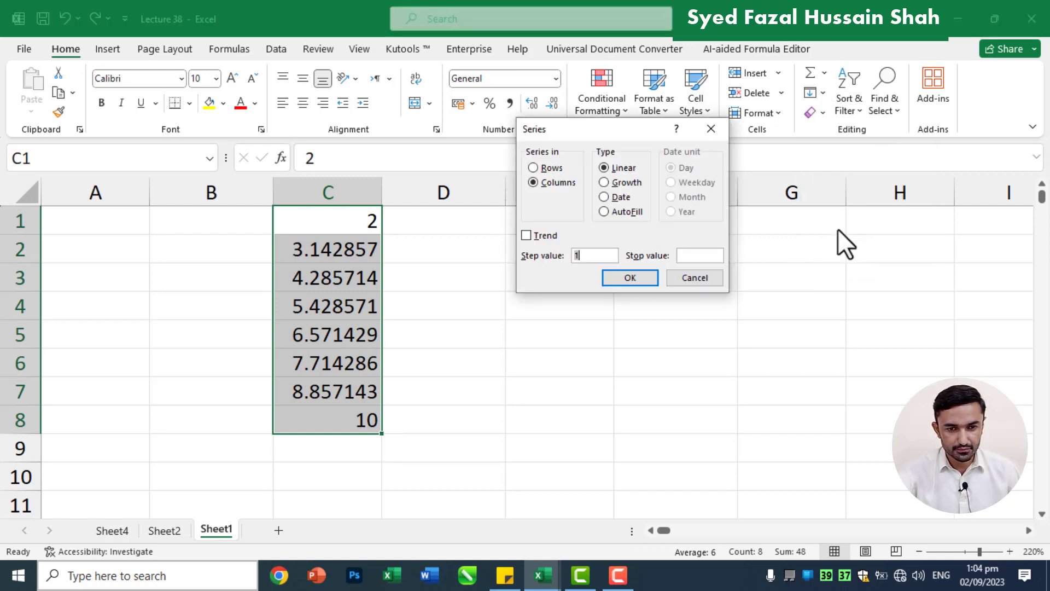
pyautogui.click(619, 213)
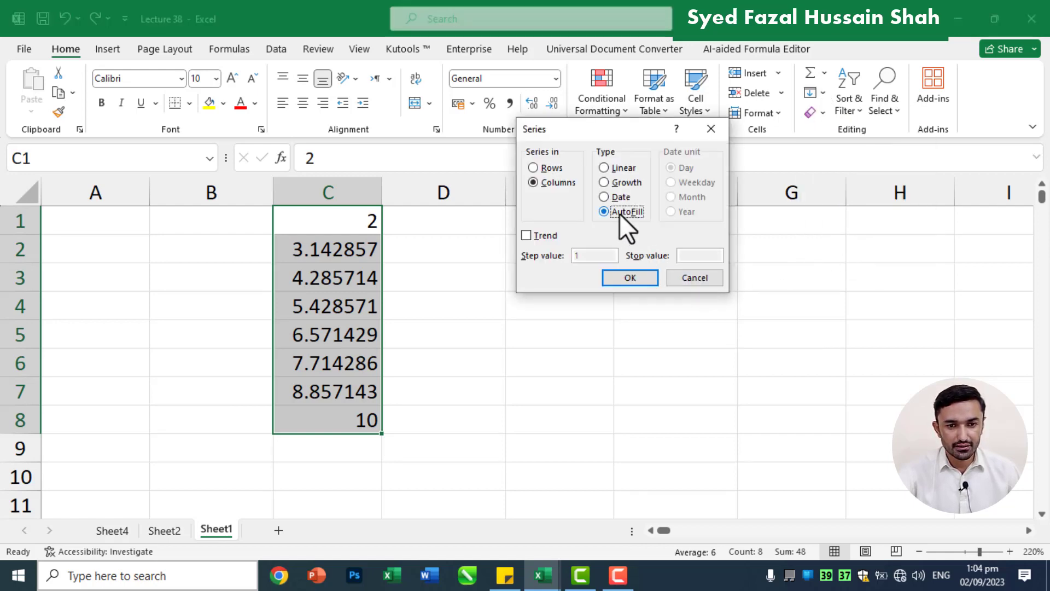
pyautogui.click(693, 278)
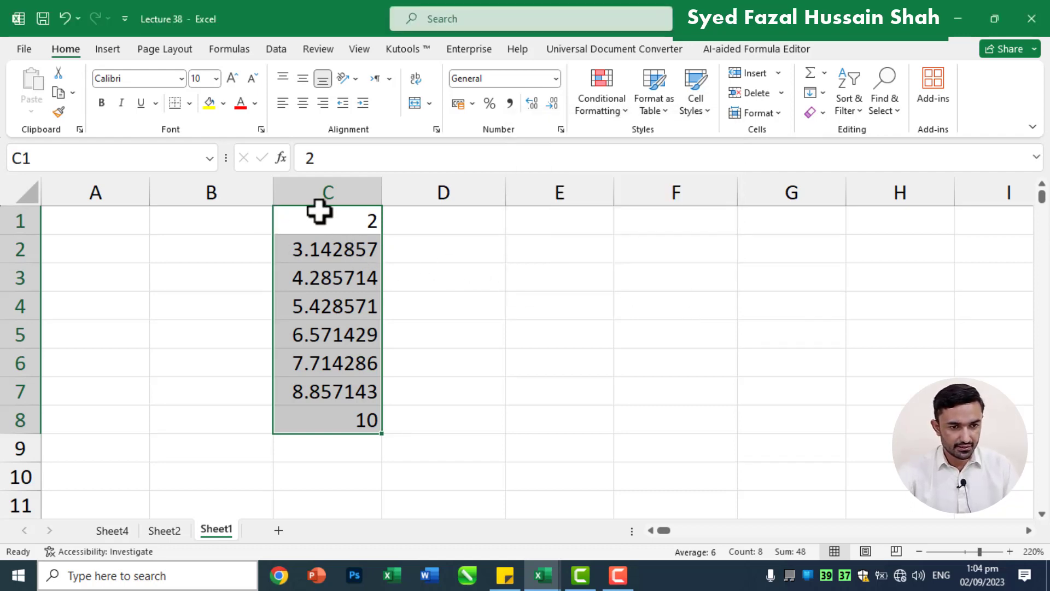
# Clear the series in C1:C8 and enter January in A1.
pyautogui.press('Delete')
pyautogui.click(138, 224)
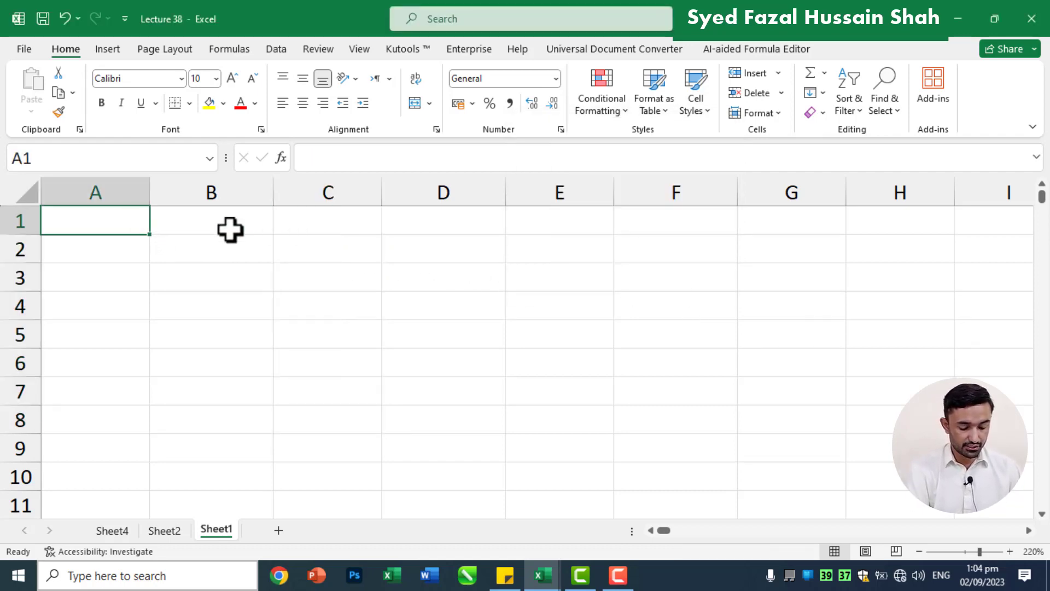
pyautogui.write('January')
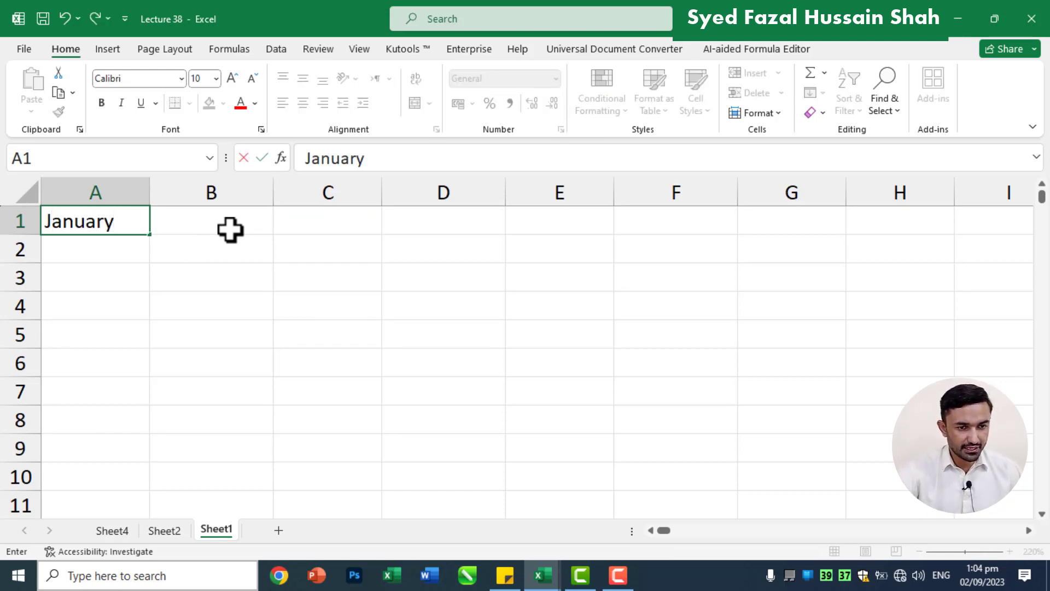
pyautogui.click(386, 278)
# Fill A1:H1 with month names using an AutoFill series in rows.
pyautogui.moveTo(101, 233); pyautogui.dragTo(246, 225)
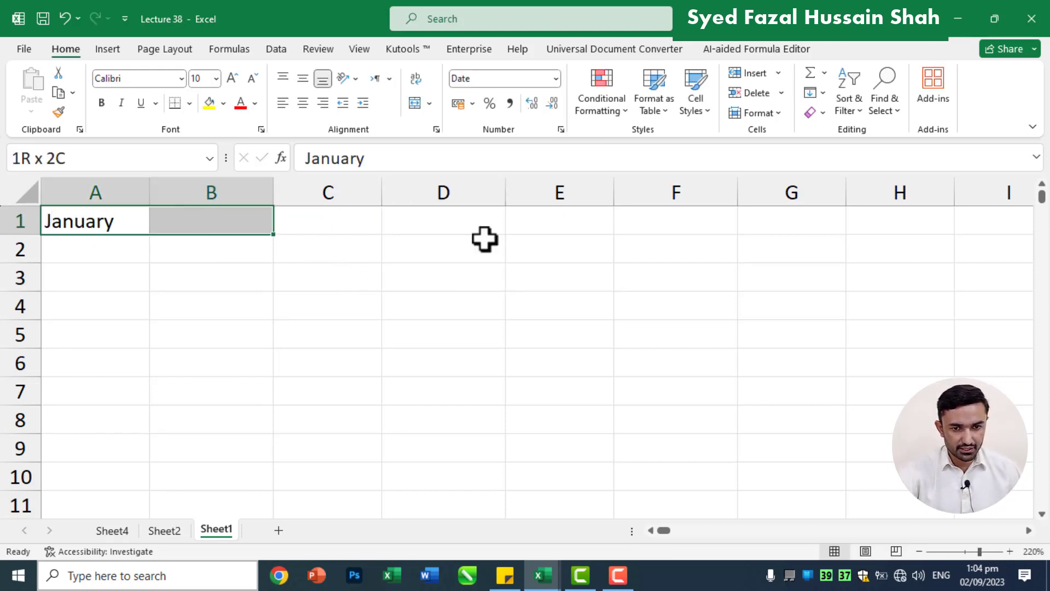
pyautogui.moveTo(485, 239); pyautogui.dragTo(848, 229)
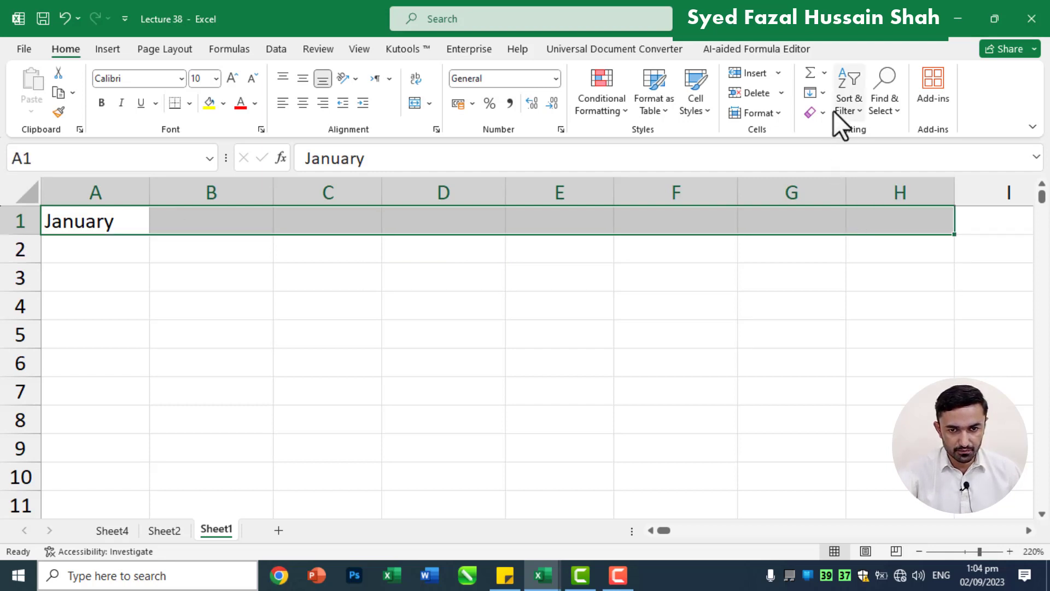
pyautogui.click(825, 93)
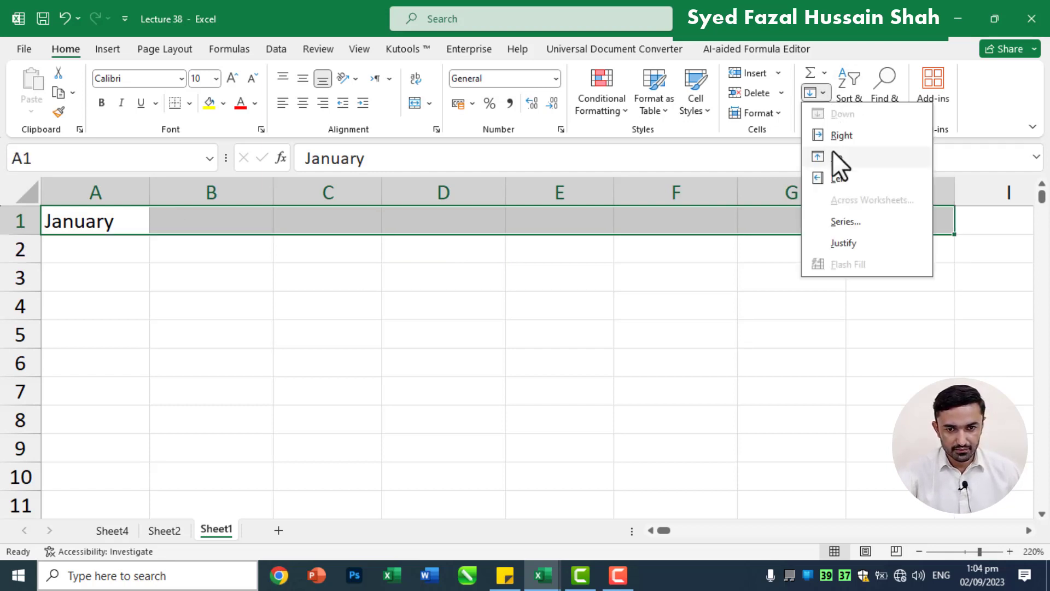
pyautogui.click(859, 223)
pyautogui.click(616, 212)
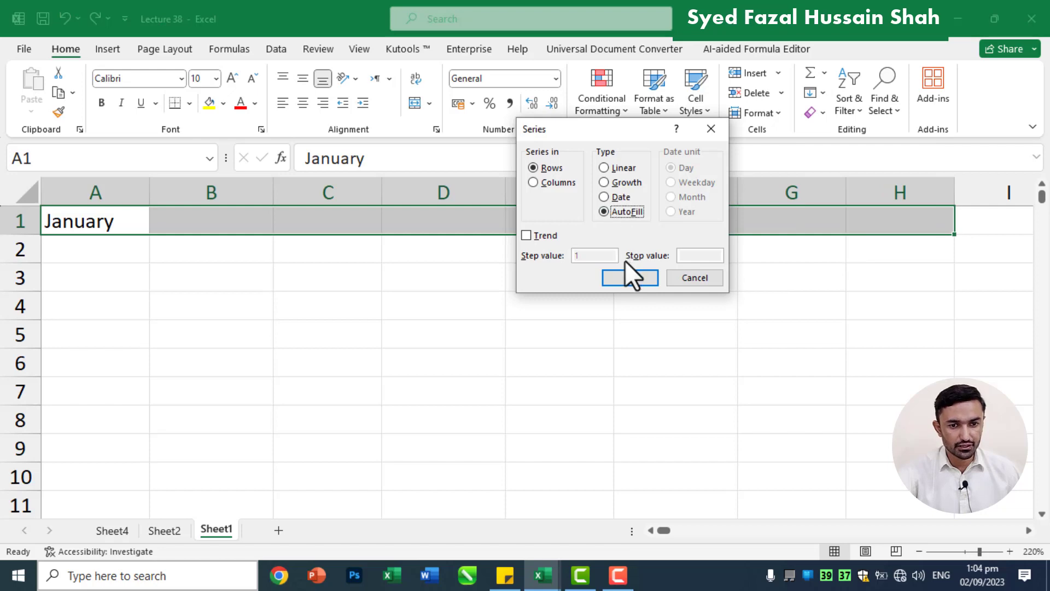
pyautogui.click(640, 278)
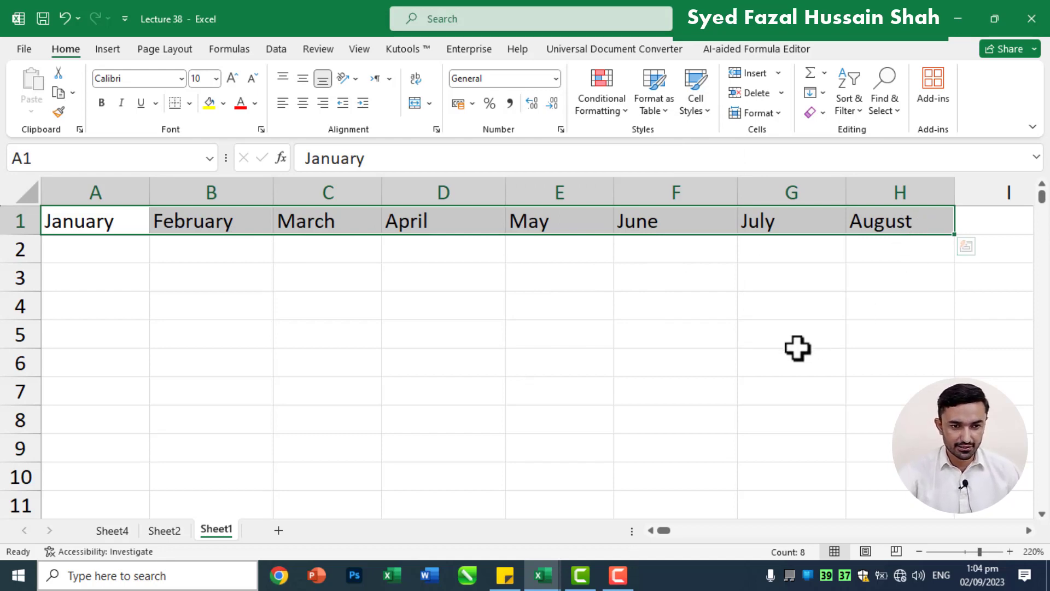
# Fill the whole of column C from C1 with an AutoFill series in columns and check its last row.
pyautogui.click(342, 189)
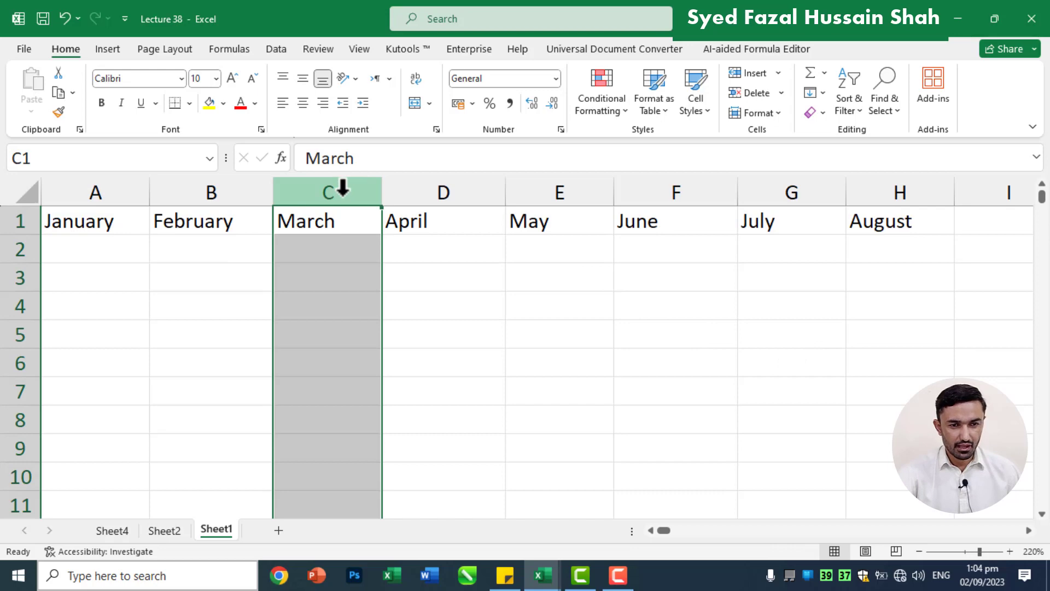
pyautogui.click(821, 93)
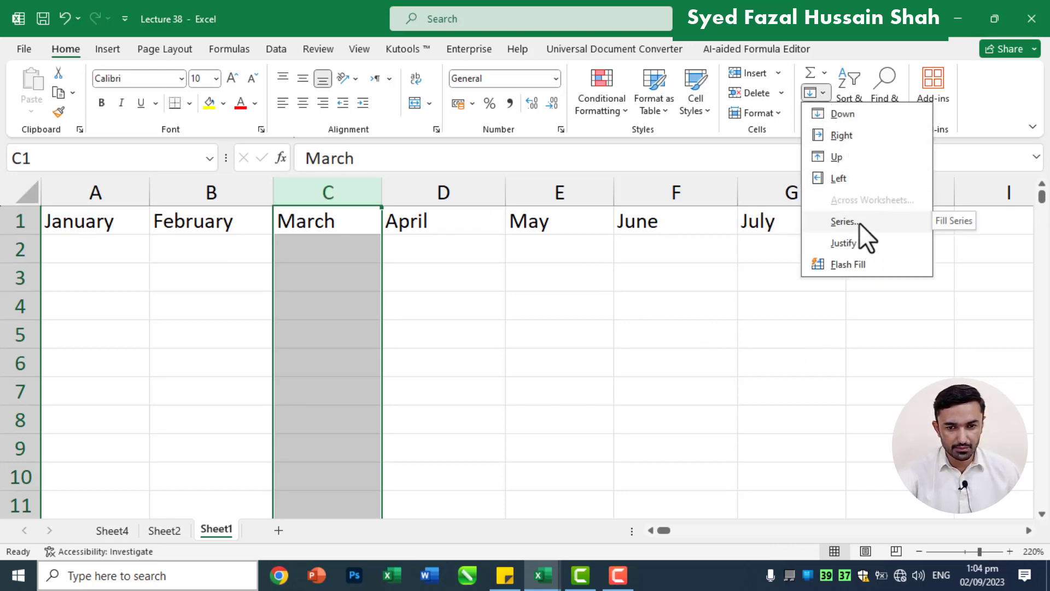
pyautogui.click(859, 222)
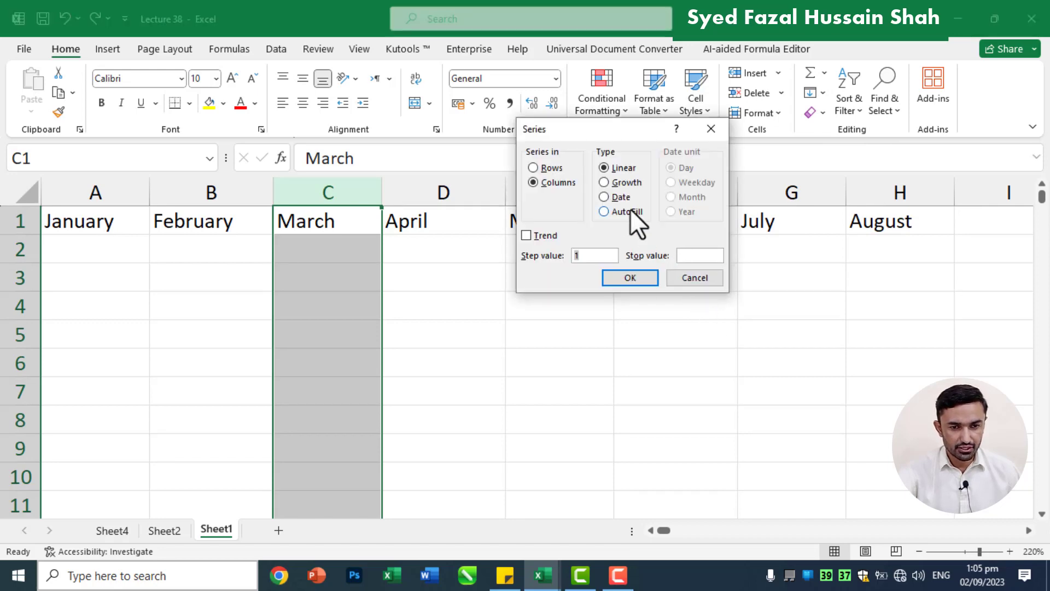
pyautogui.click(631, 212)
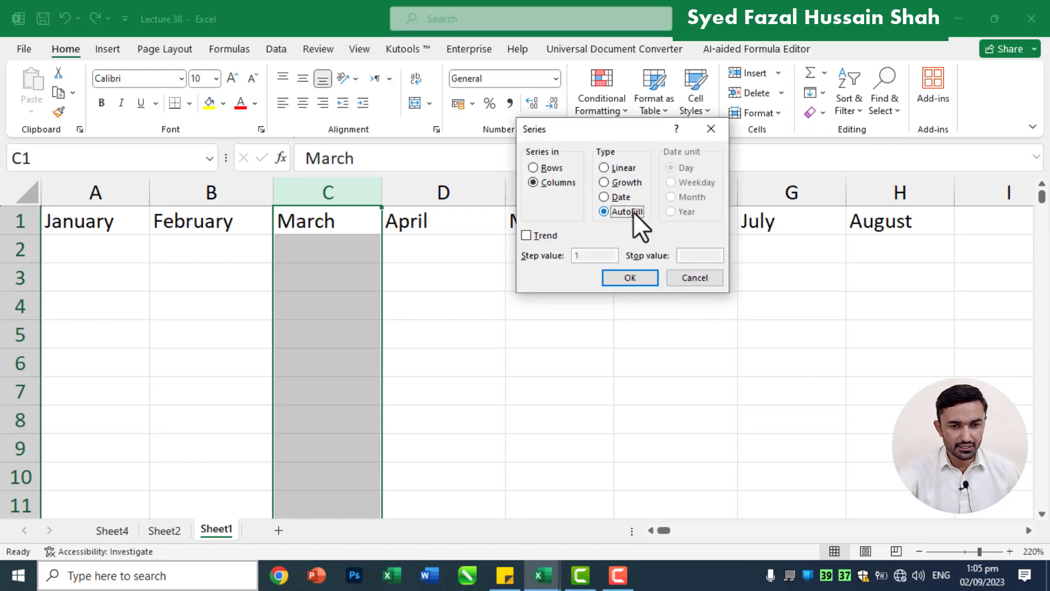
pyautogui.click(635, 280)
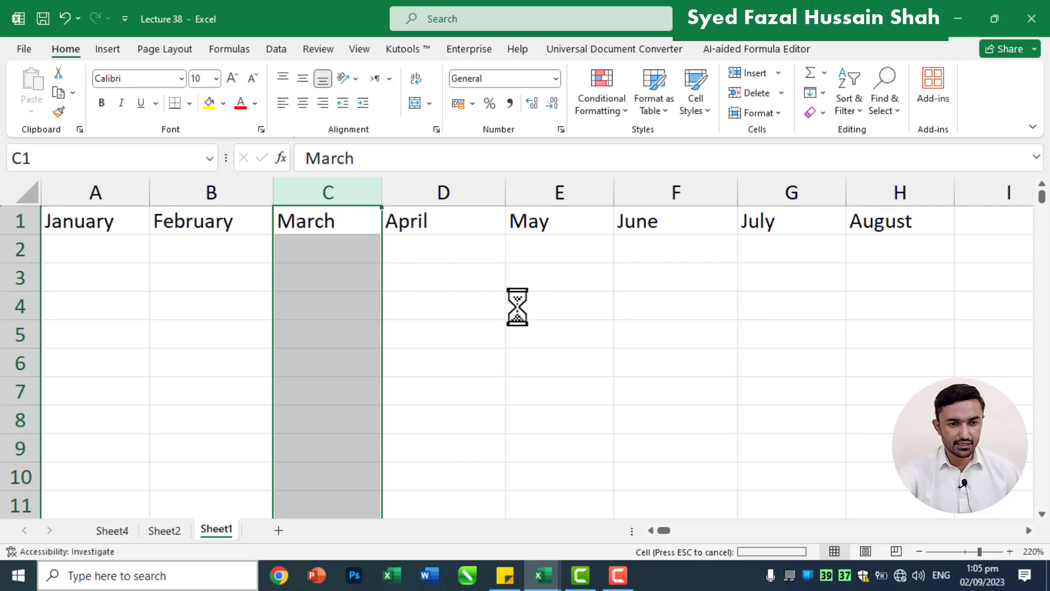
pyautogui.click(349, 295)
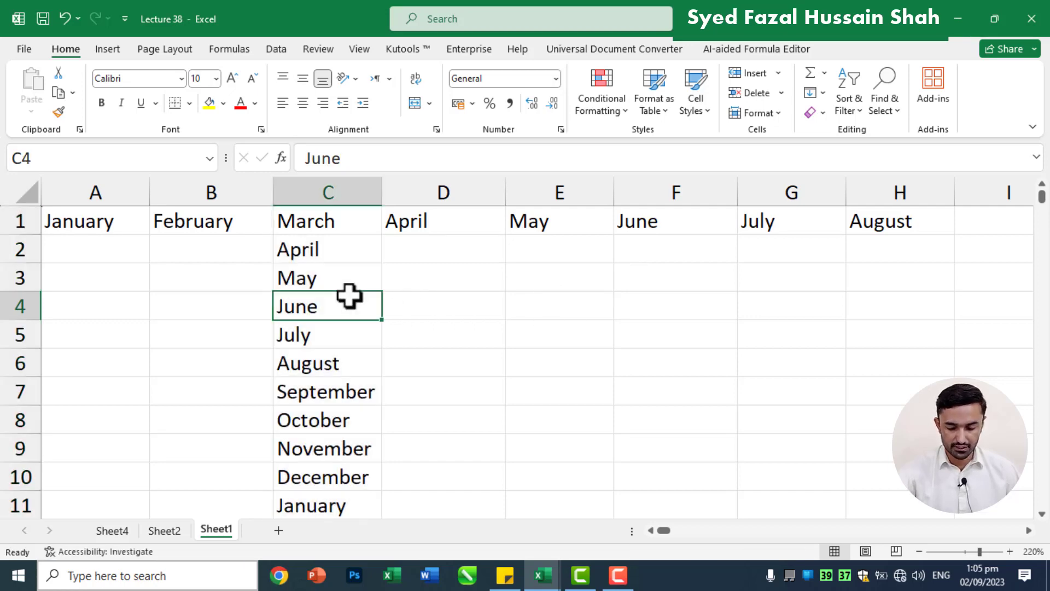
pyautogui.hotkey('ctrl', 'Down')
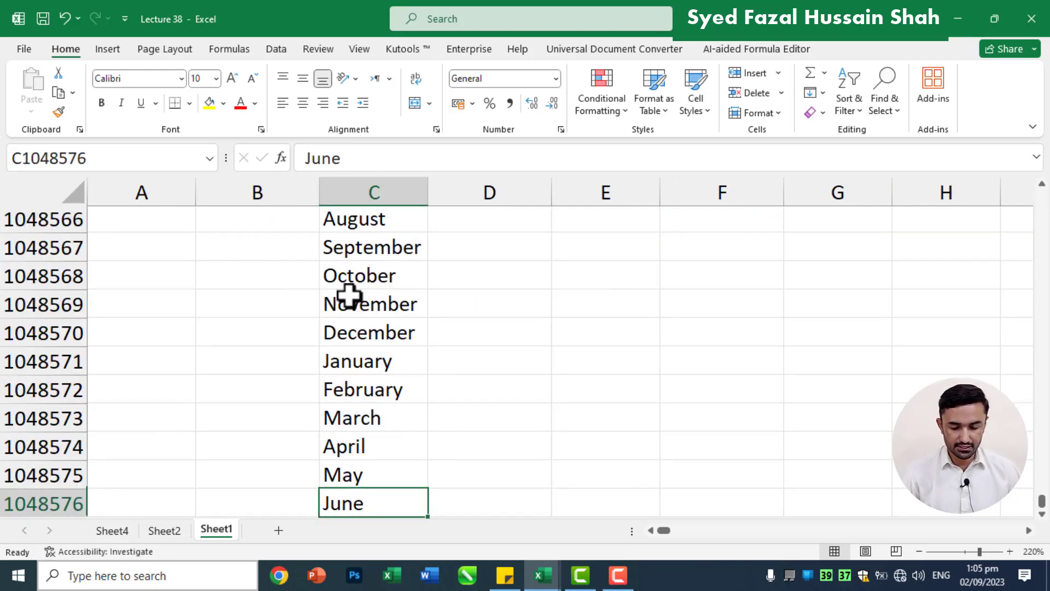
pyautogui.hotkey('ctrl', 'Home')
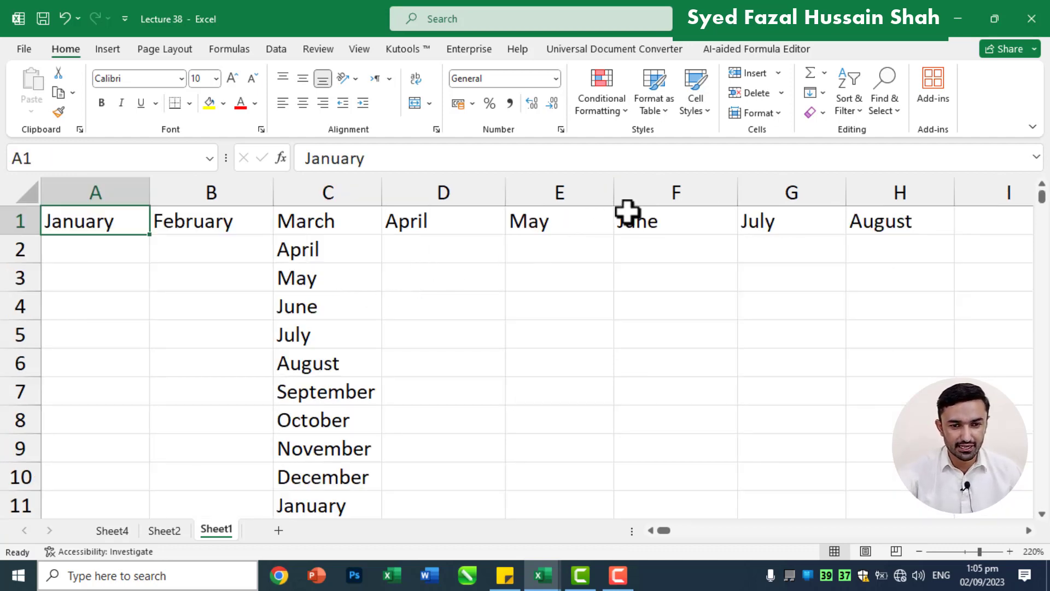
# Extend the month in F1 down to F67 with the fill handle and return to the start of the sheet.
pyautogui.click(677, 226)
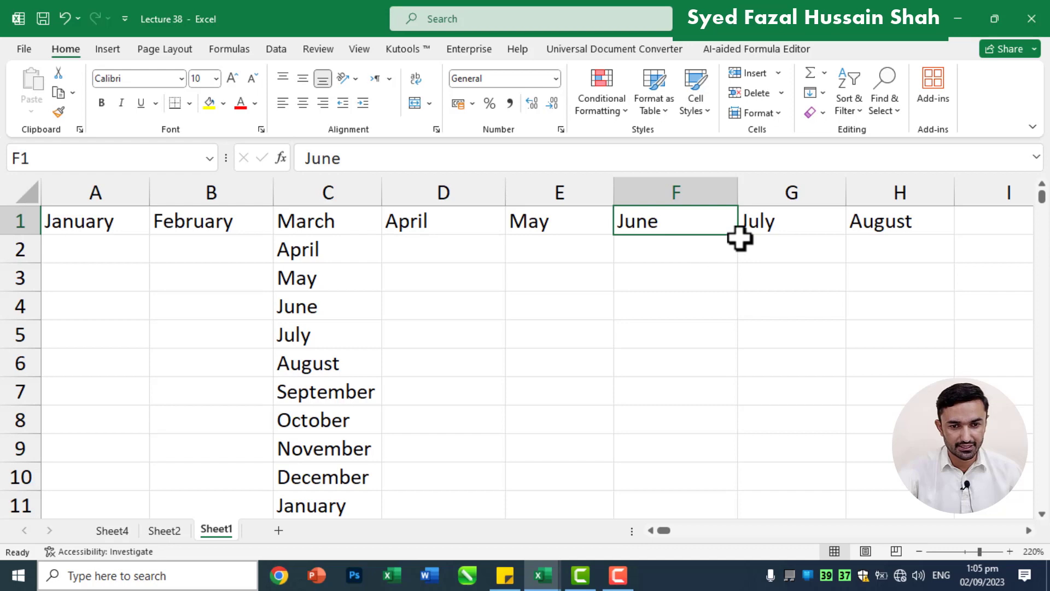
pyautogui.moveTo(742, 239); pyautogui.dragTo(748, 558)
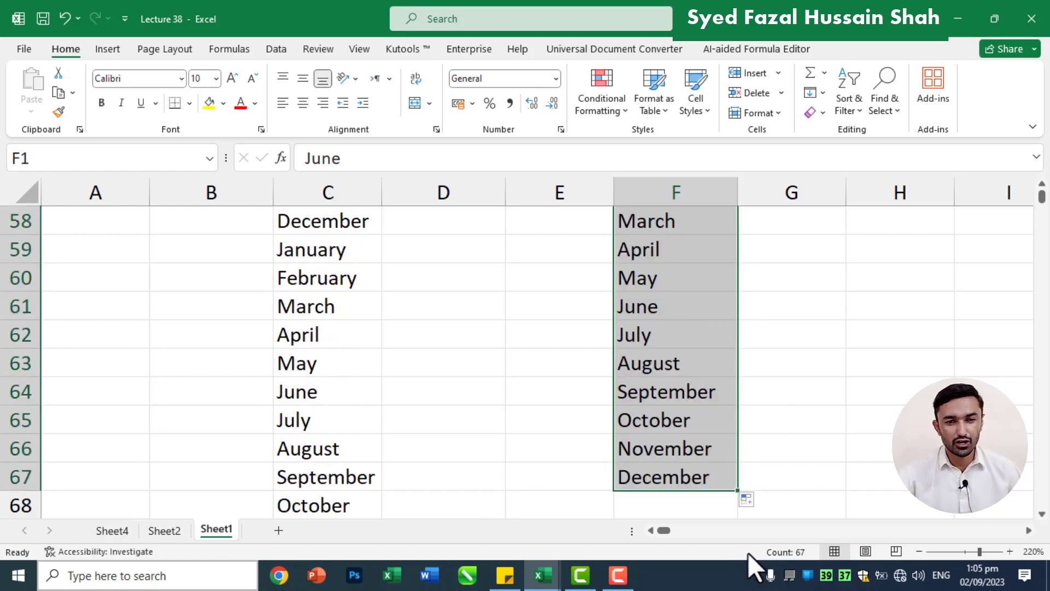
pyautogui.hotkey('ctrl', 'Home')
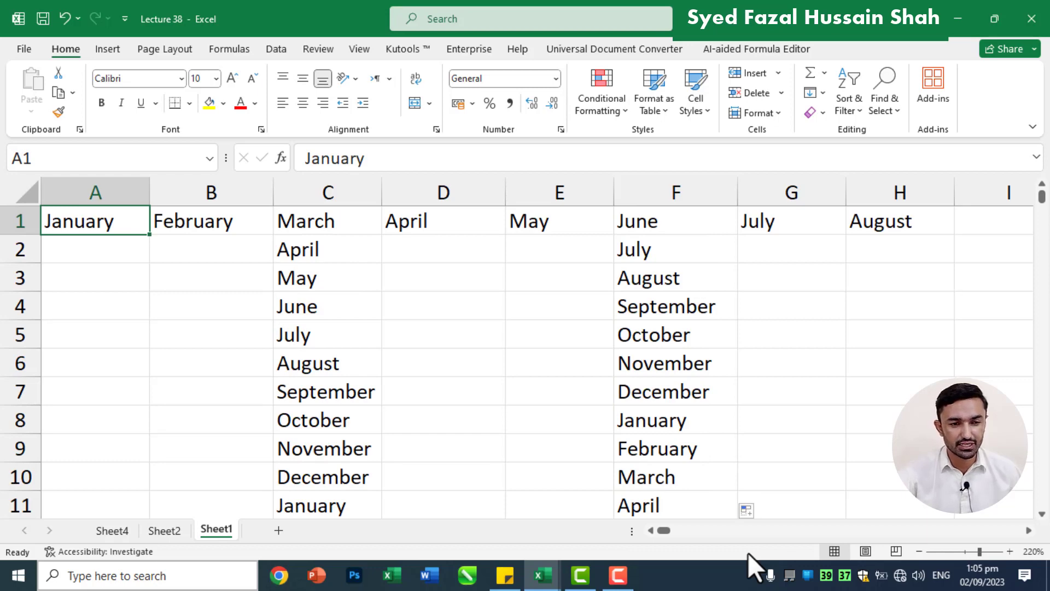
pyautogui.click(543, 370)
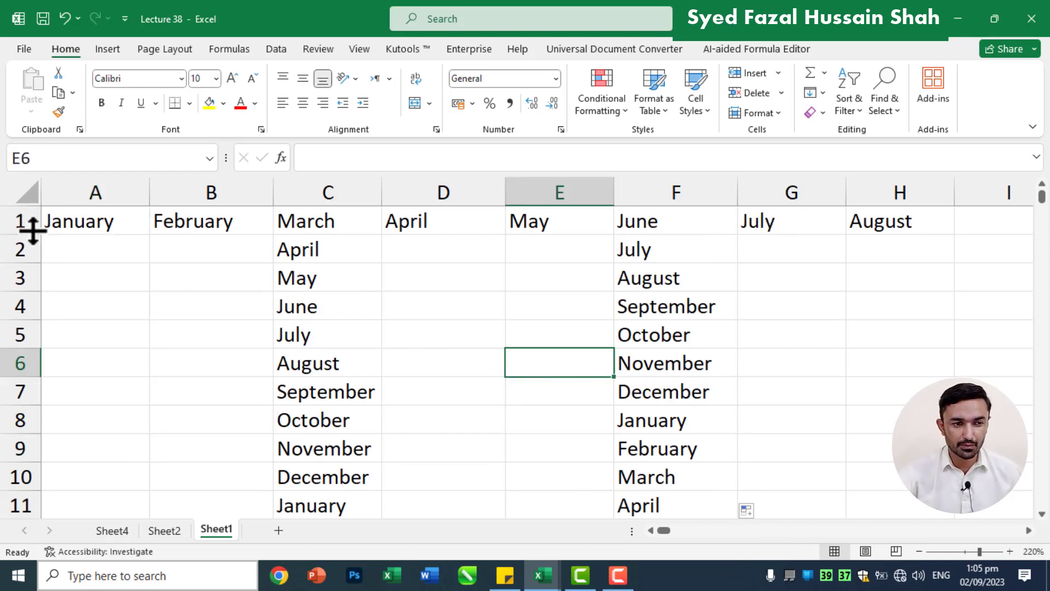
# Clear the contents of the entire sheet and enter Saturday in A1.
pyautogui.hotkey('ctrl', 'a')
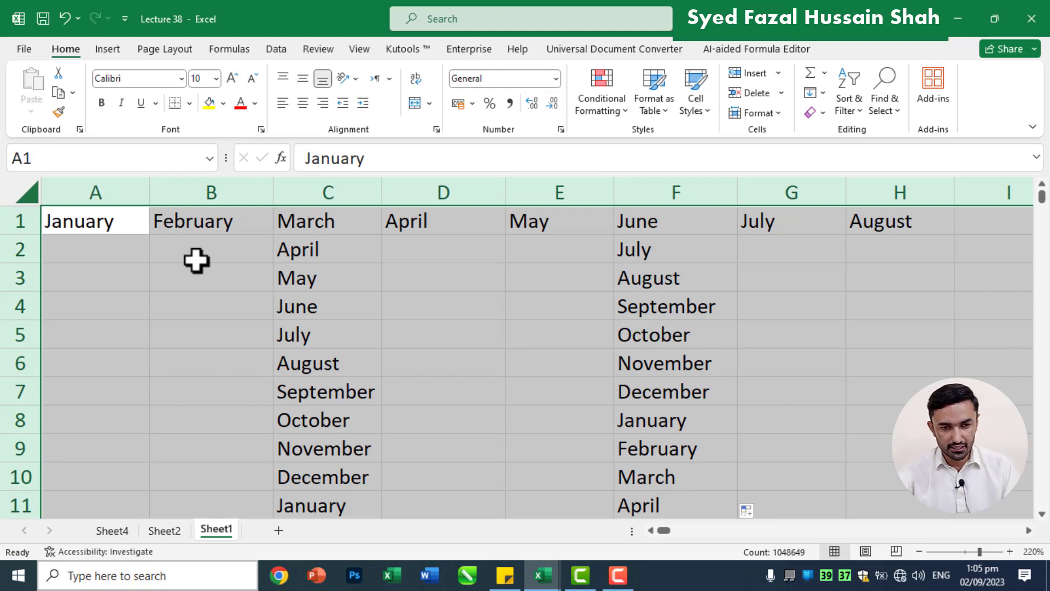
pyautogui.press('Delete')
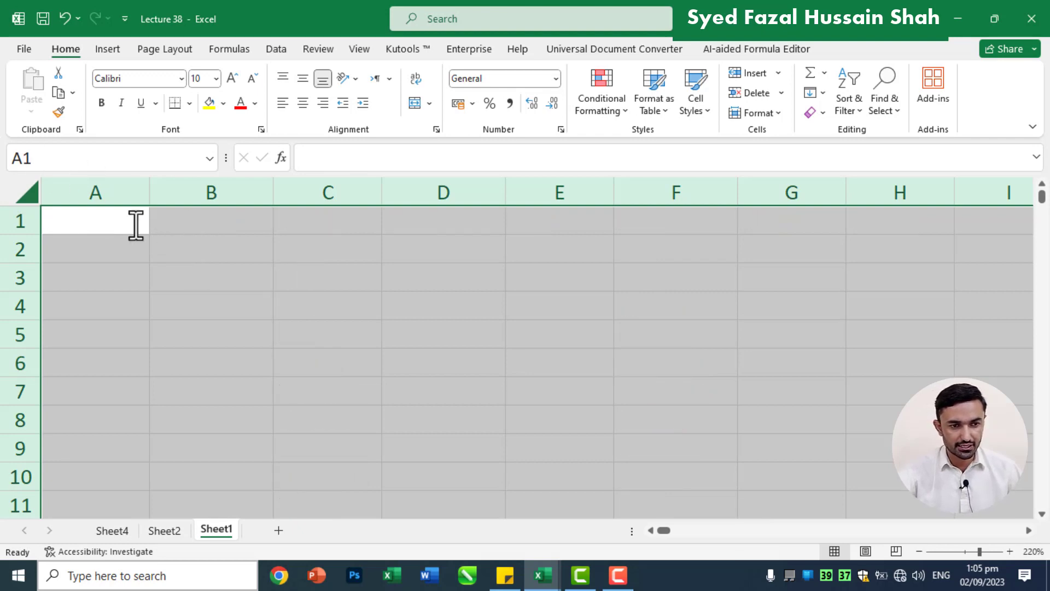
pyautogui.click(135, 222)
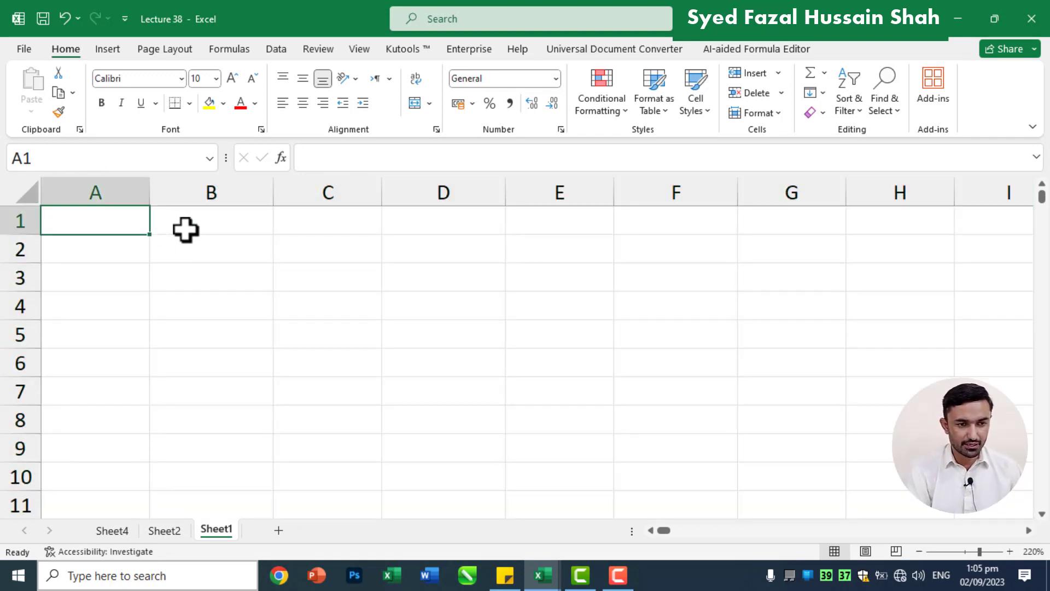
pyautogui.write('Satu')
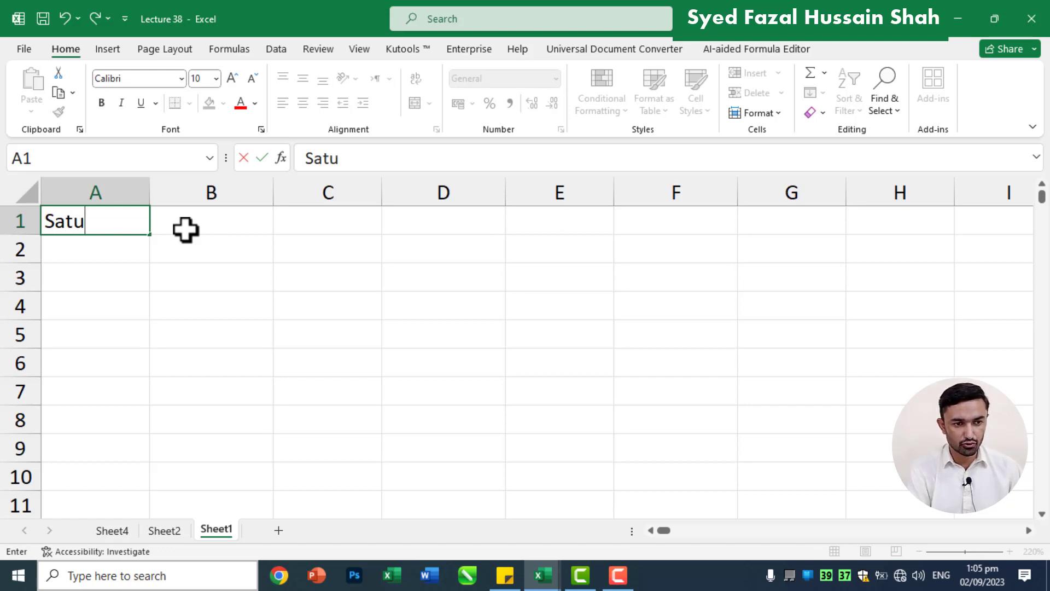
pyautogui.write('rday')
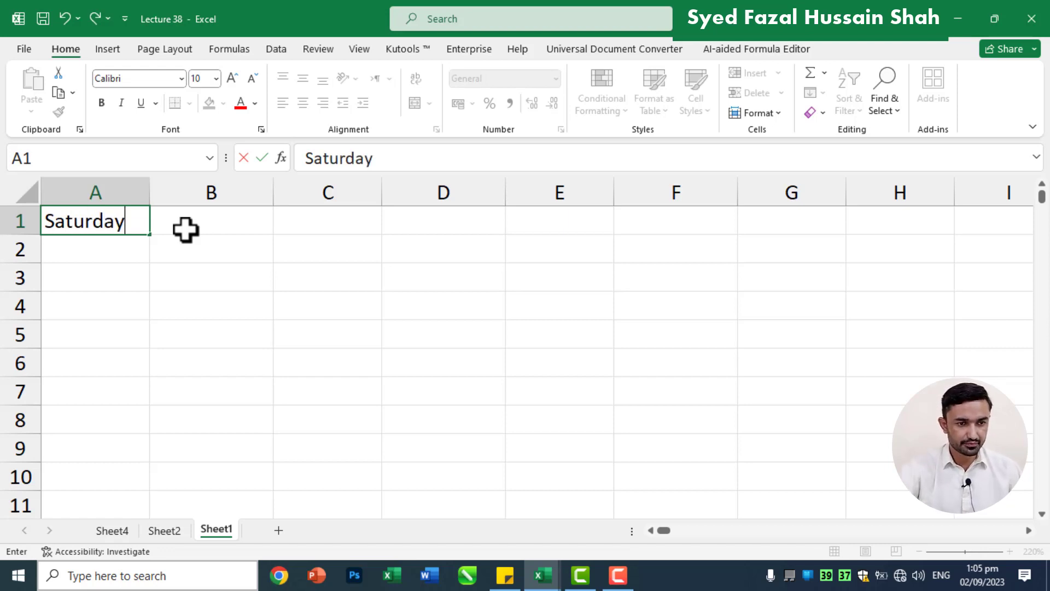
pyautogui.click(329, 304)
# Fill the whole of row 1 from A1 with an AutoFill series in rows and check its last column.
pyautogui.click(19, 221)
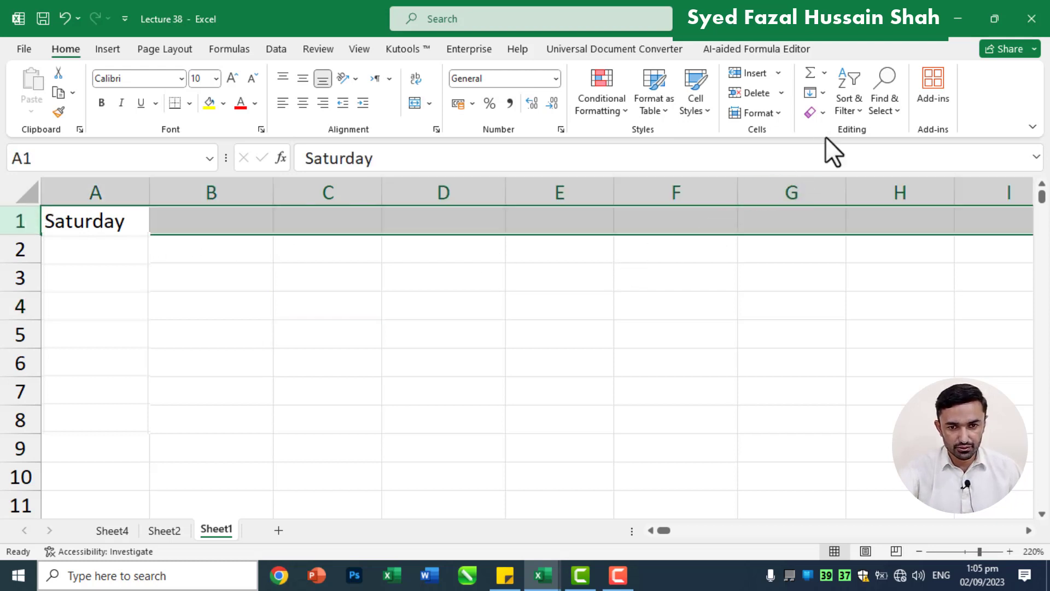
pyautogui.click(823, 95)
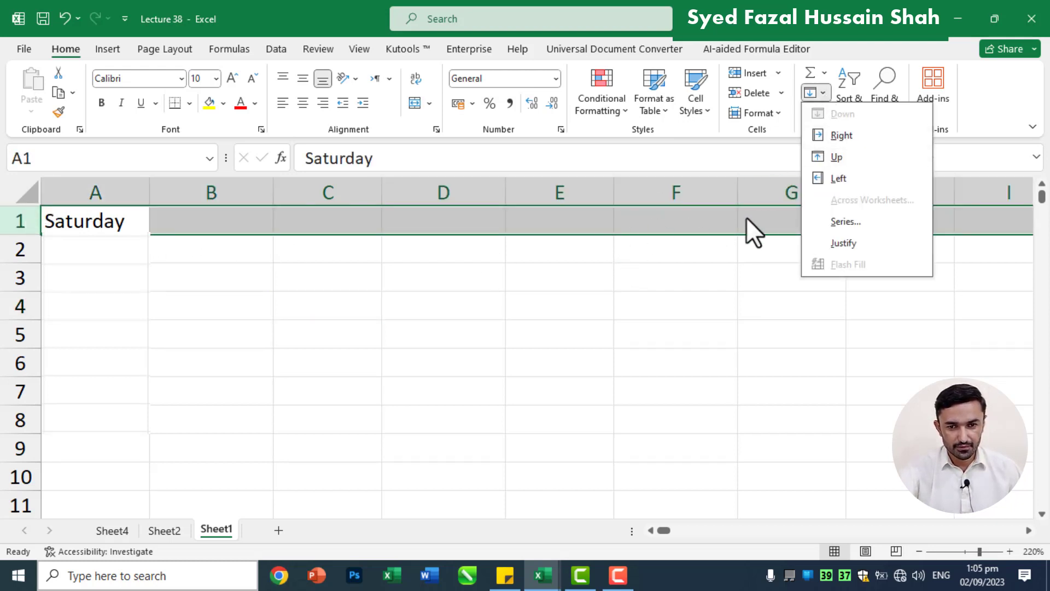
pyautogui.click(871, 221)
pyautogui.click(617, 213)
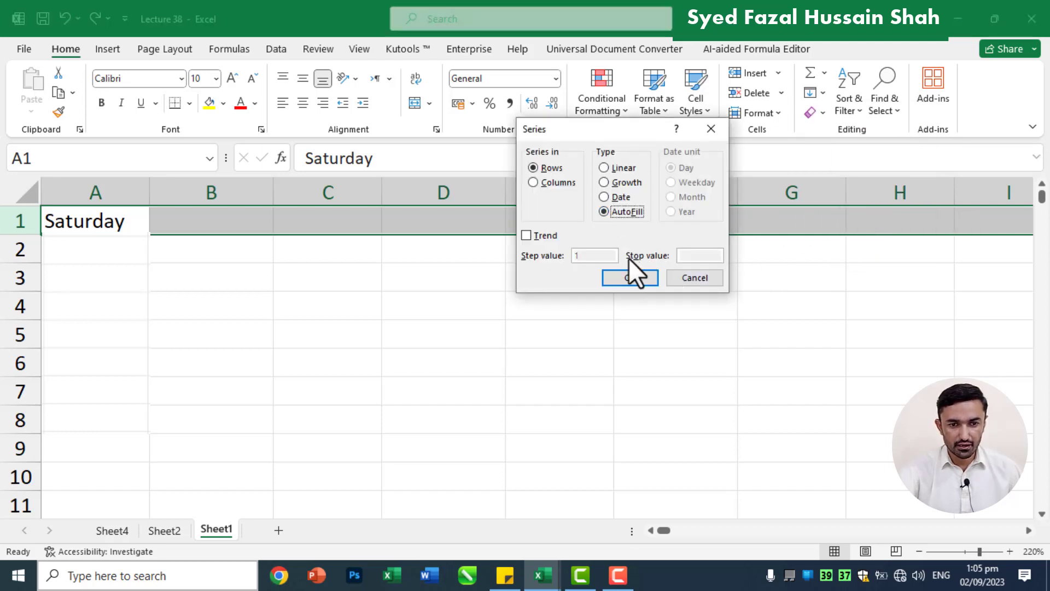
pyautogui.click(629, 278)
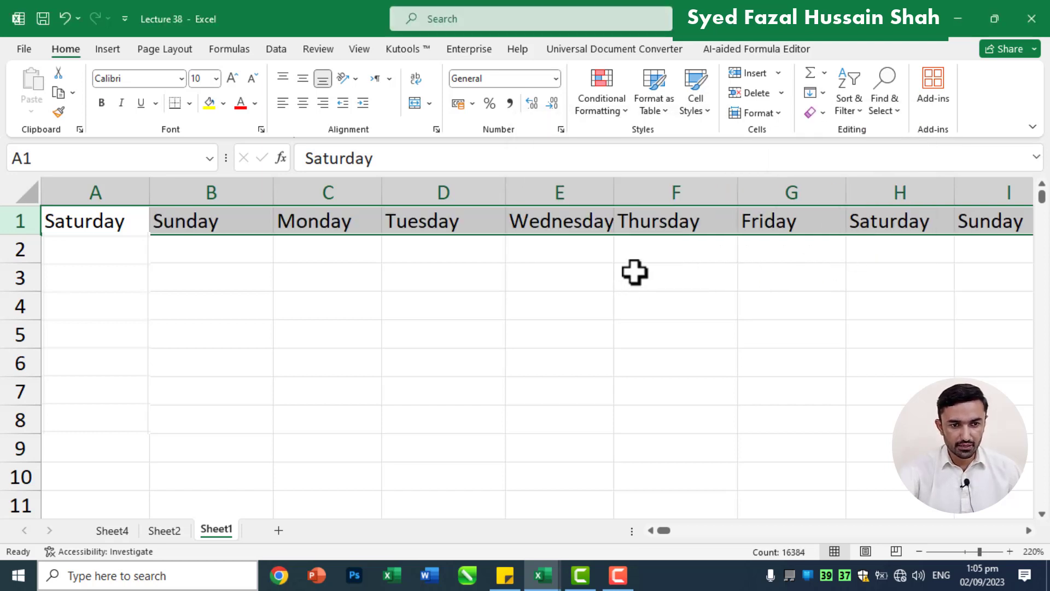
pyautogui.click(199, 213)
pyautogui.hotkey('ctrl', 'Right')
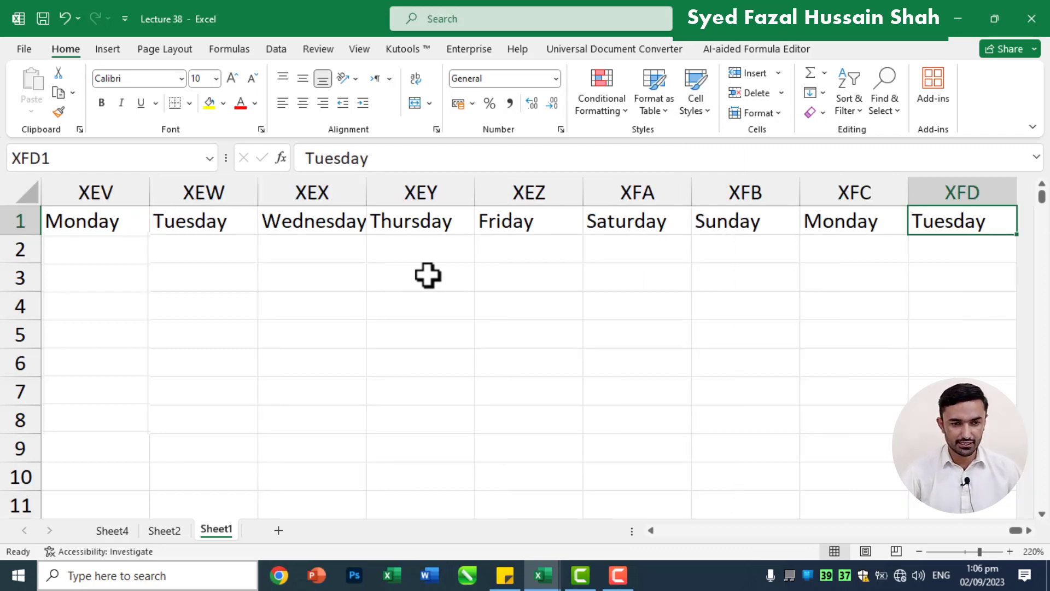
pyautogui.hotkey('ctrl', 'Left')
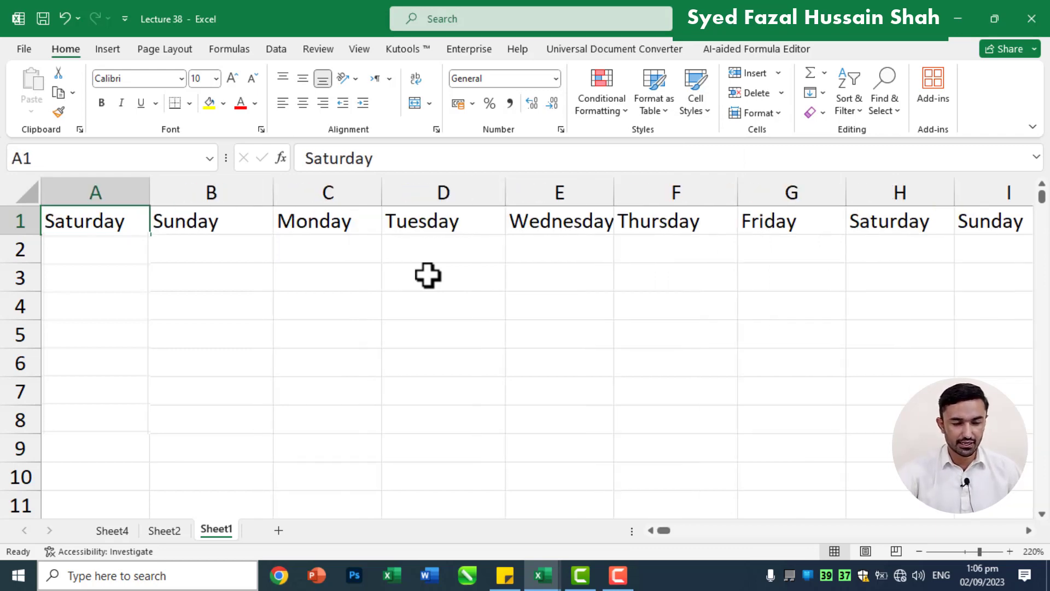
# Clear the entire sheet and fill B1:B9 with abbreviated weekdays, starting from Sat entered in B1.
pyautogui.click(28, 192)
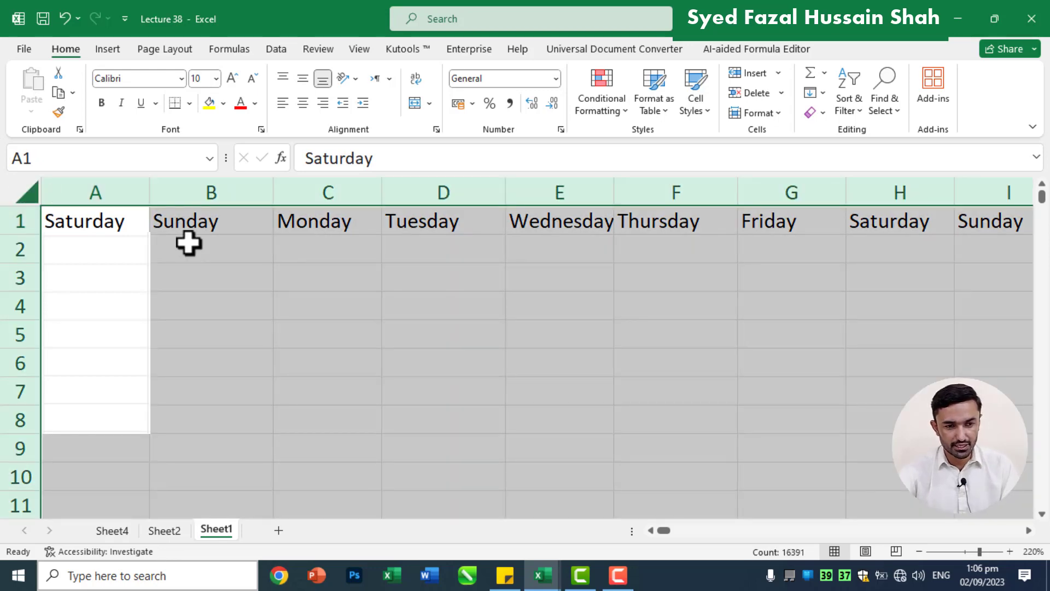
pyautogui.press('Delete')
pyautogui.click(246, 218)
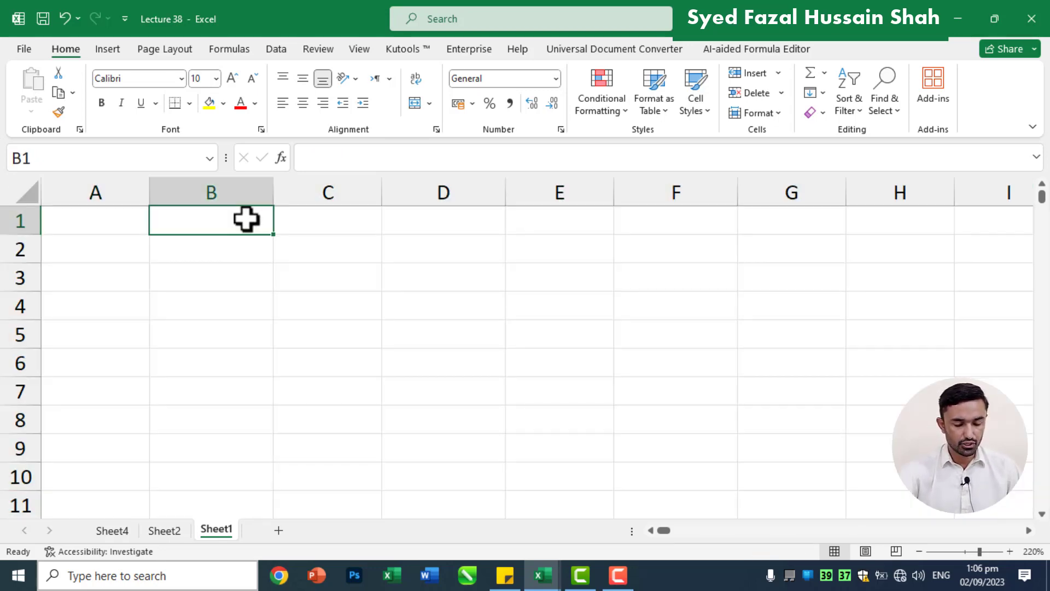
pyautogui.write('Sat')
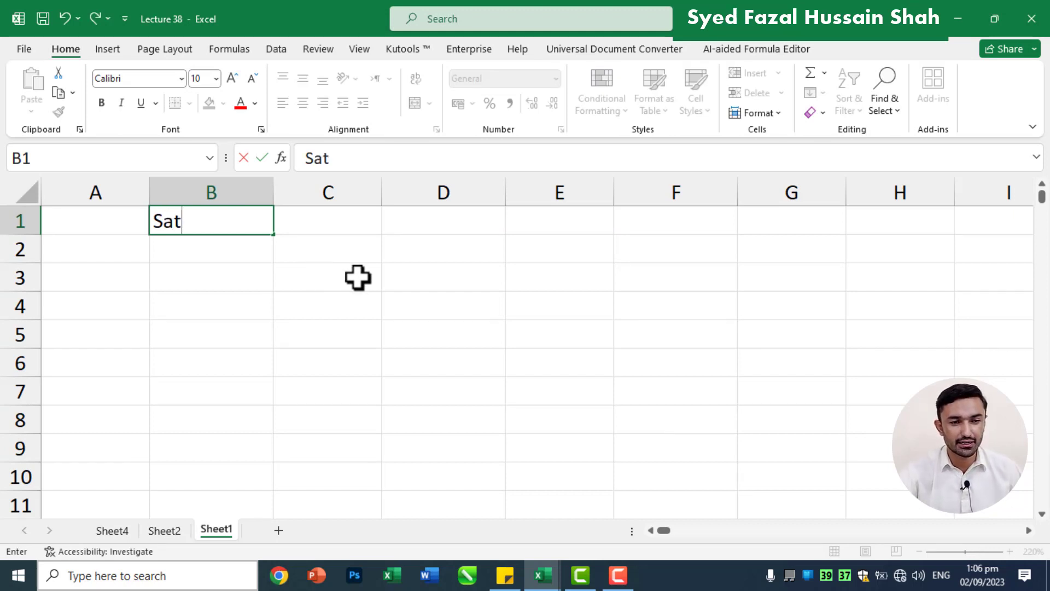
pyautogui.moveTo(278, 239); pyautogui.dragTo(277, 451)
pyautogui.click(451, 366)
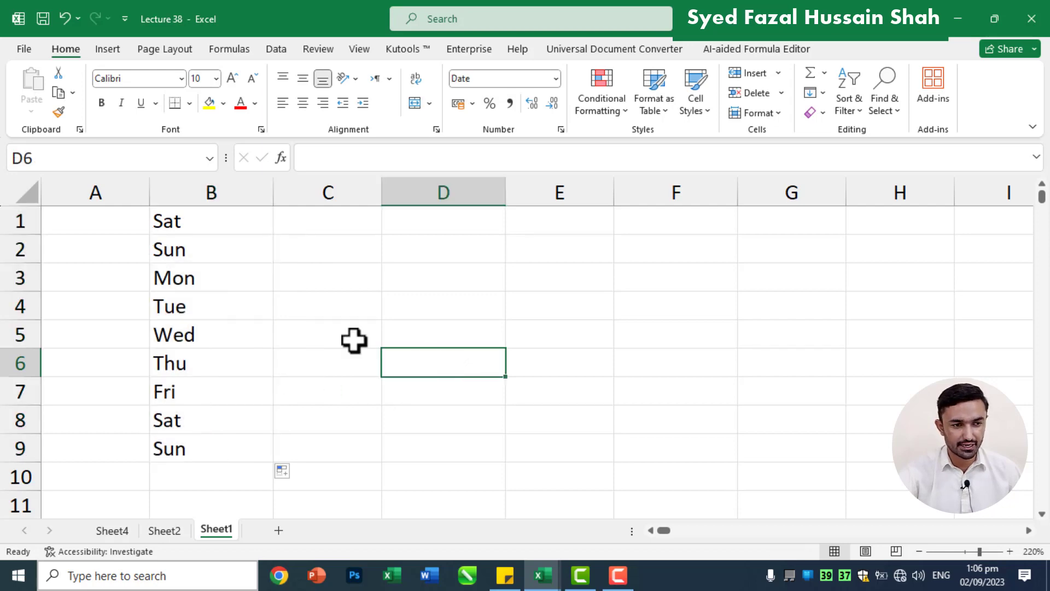
# Clear the entire contents of Sheet1 and look at the available Fill options.
pyautogui.click(31, 192)
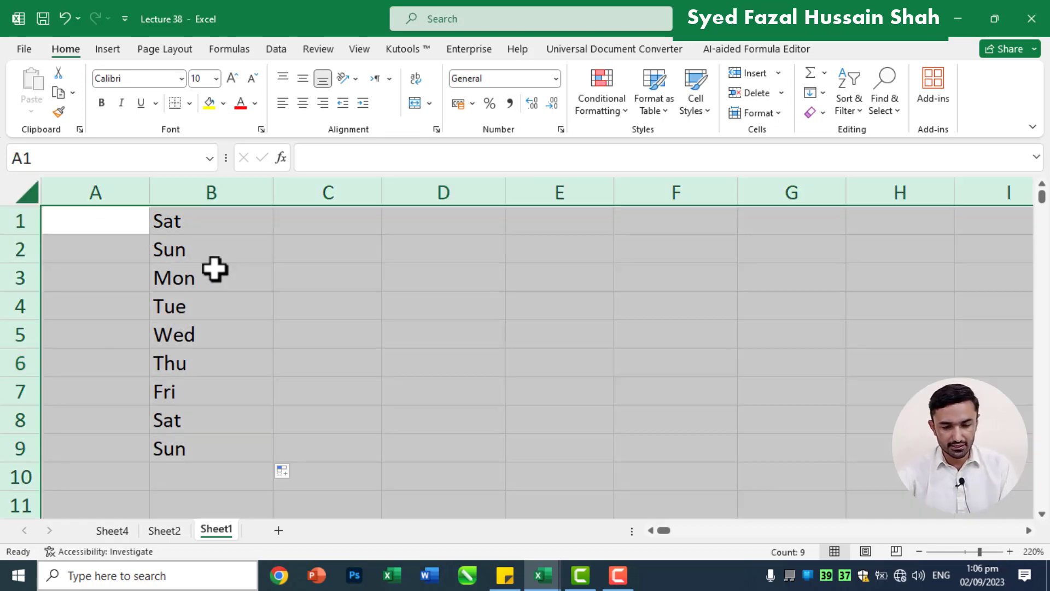
pyautogui.press('Delete')
pyautogui.click(390, 295)
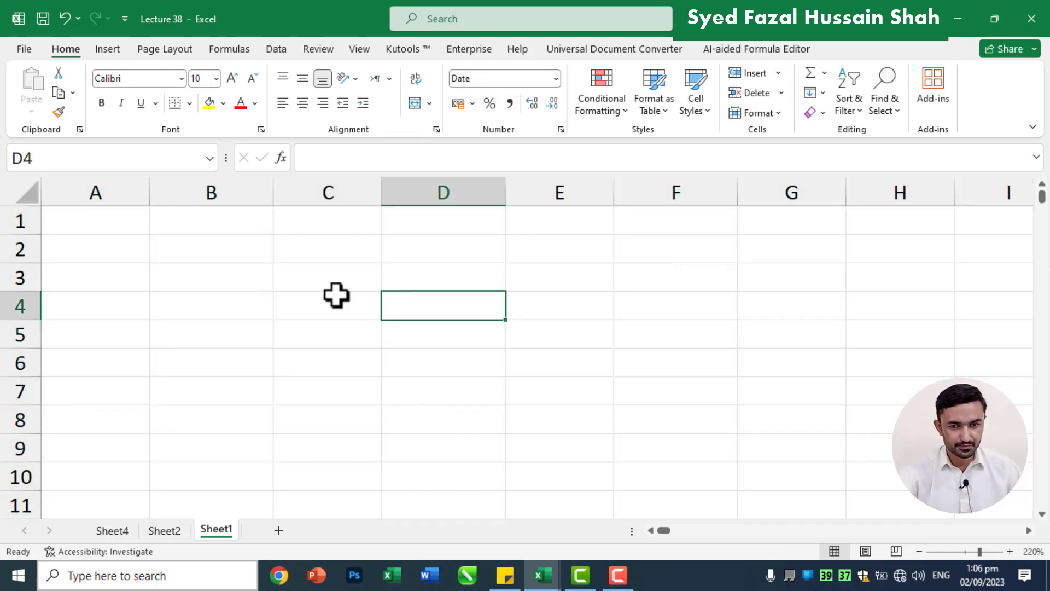
pyautogui.click(823, 93)
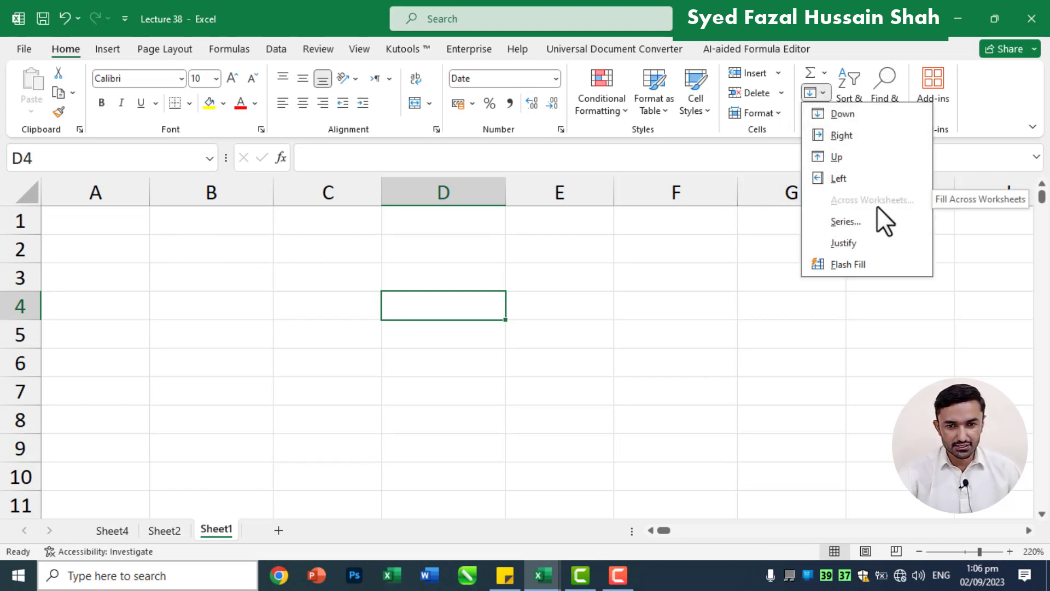
pyautogui.click(584, 328)
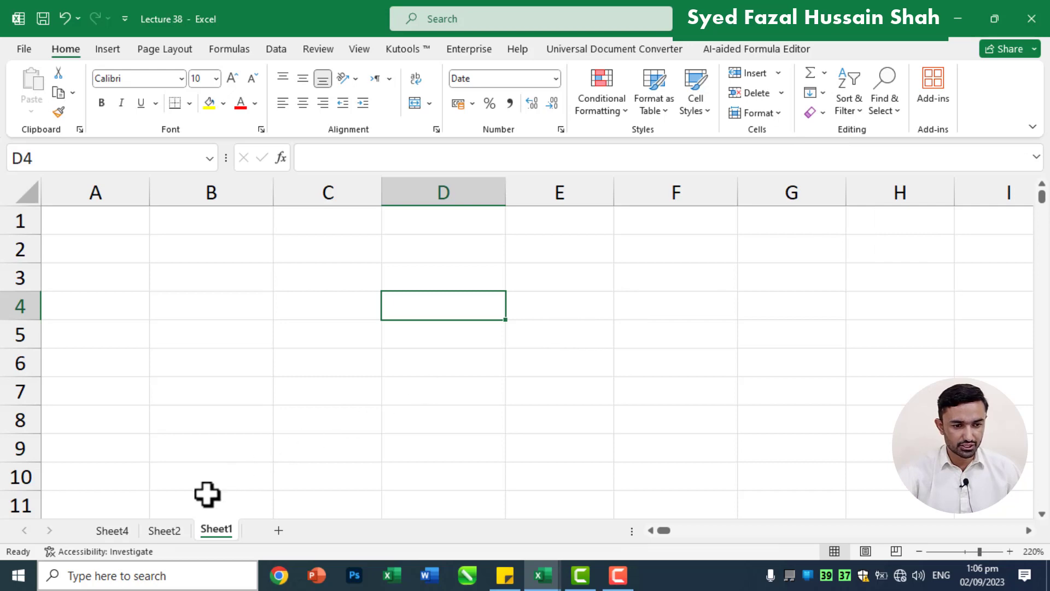
# Add two blank worksheets after Sheet2, look at both, and return to Sheet2.
pyautogui.click(167, 530)
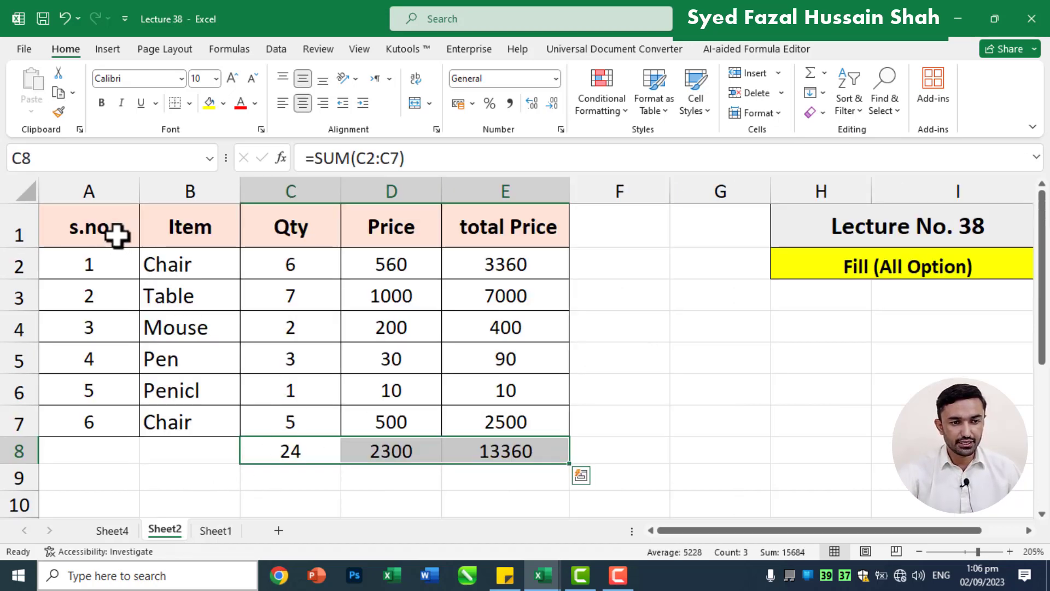
pyautogui.click(278, 530)
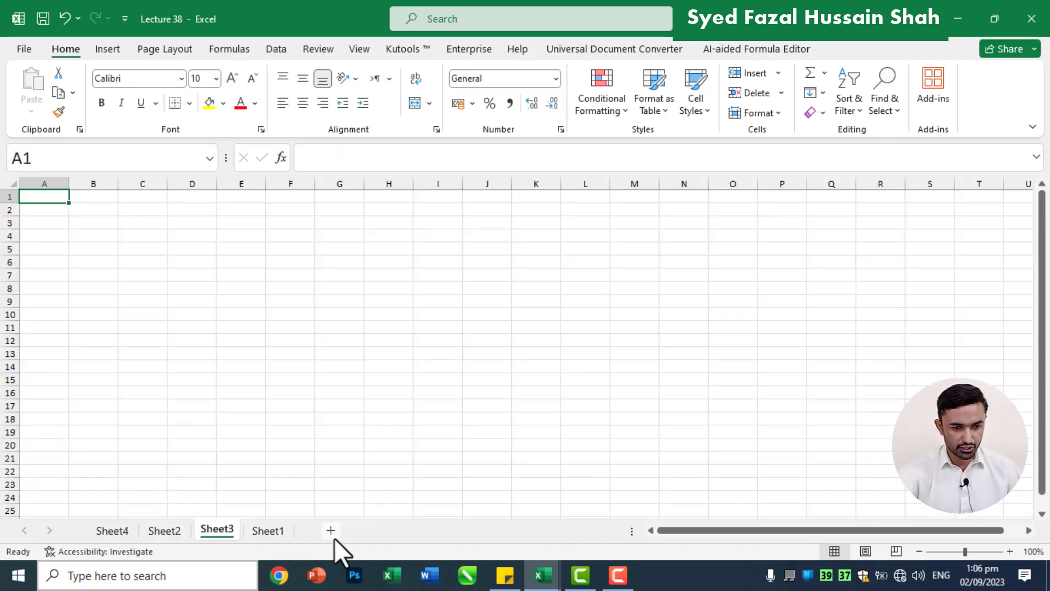
pyautogui.click(330, 533)
pyautogui.click(165, 531)
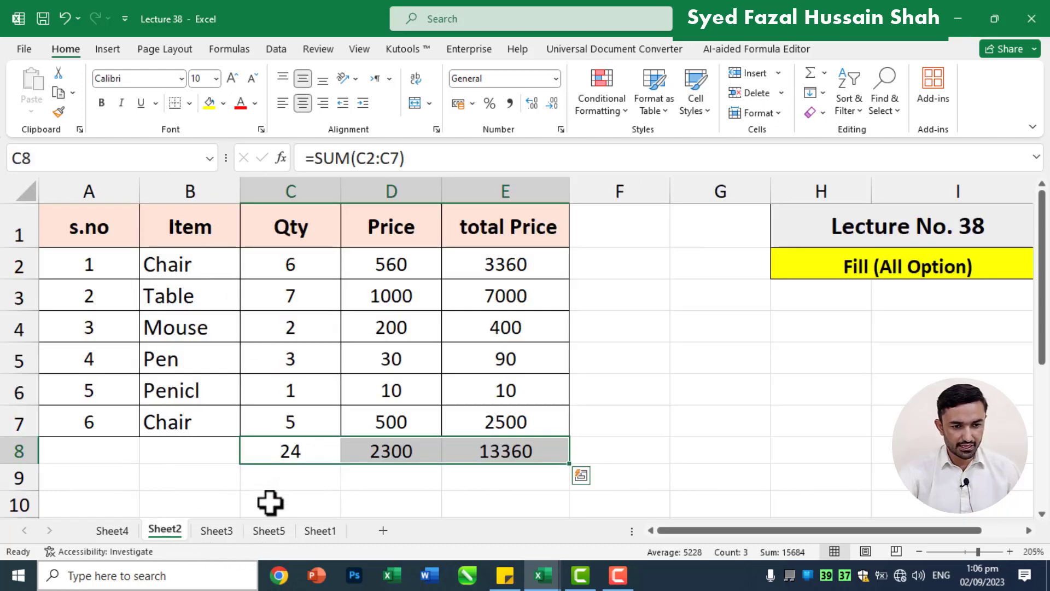
pyautogui.click(227, 537)
pyautogui.click(273, 536)
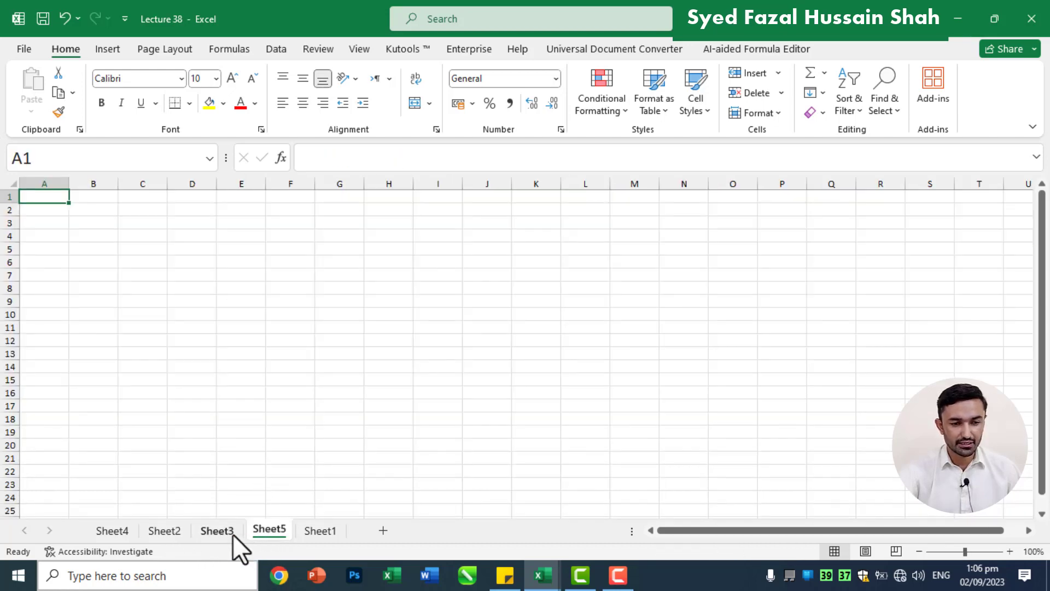
pyautogui.click(163, 532)
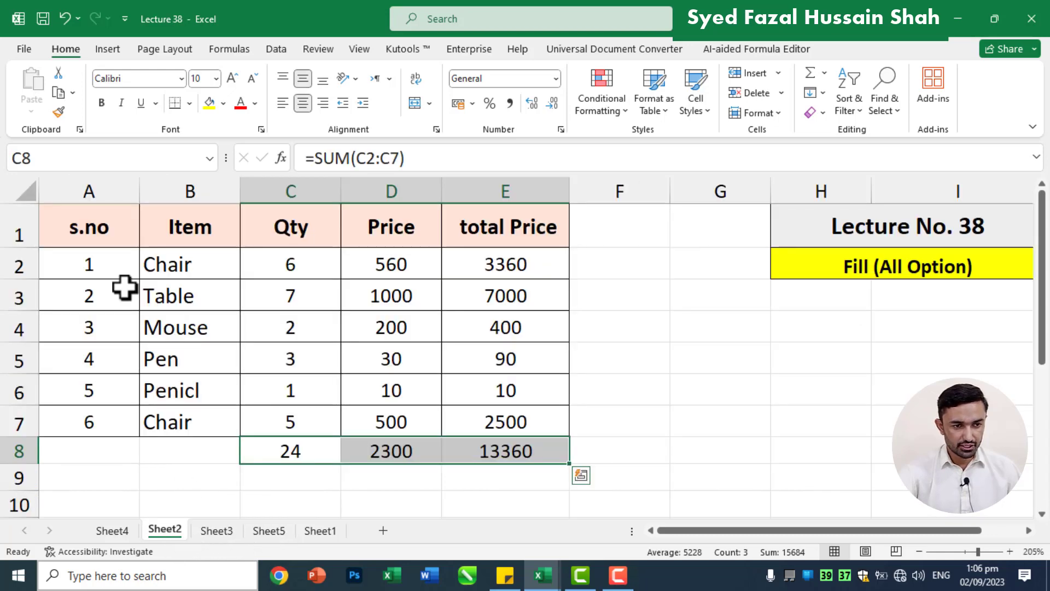
# Group Sheet2 through Sheet1 and fill the table A1:E8 across the grouped worksheets with the All option.
pyautogui.moveTo(101, 231); pyautogui.dragTo(478, 448)
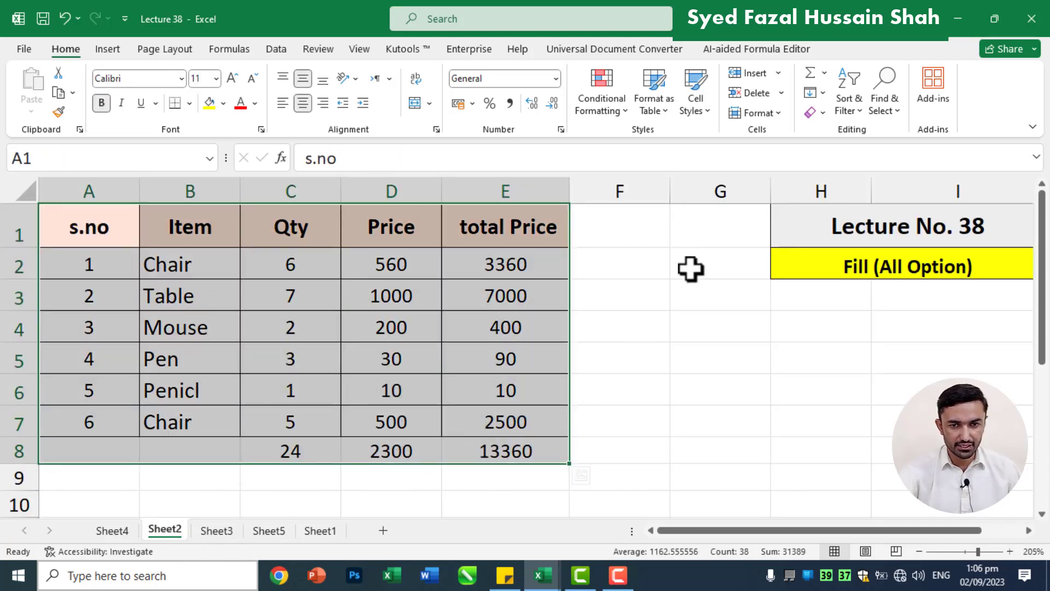
pyautogui.click(823, 93)
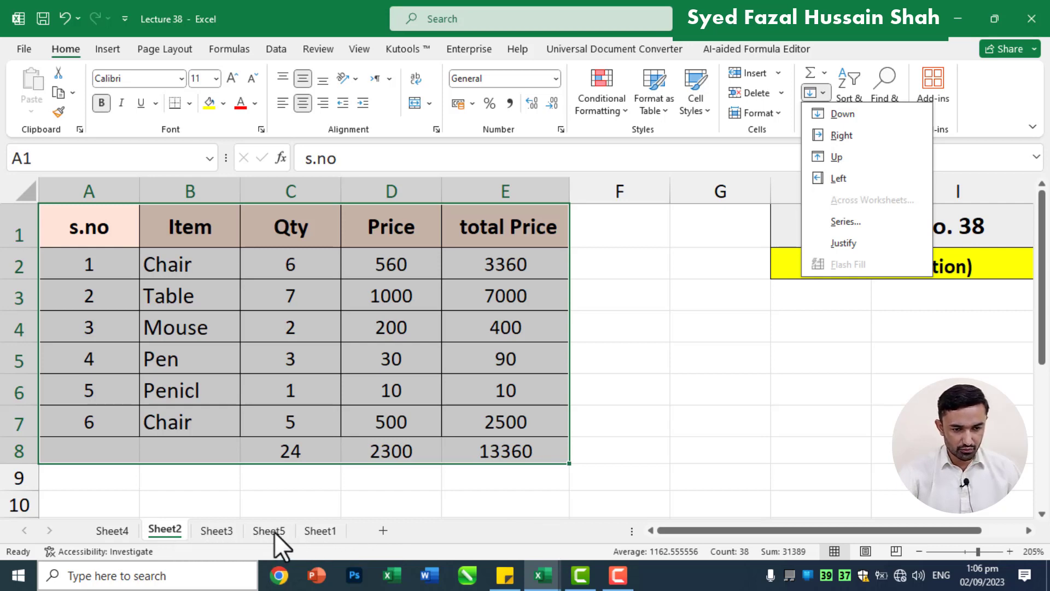
pyautogui.press('shift')
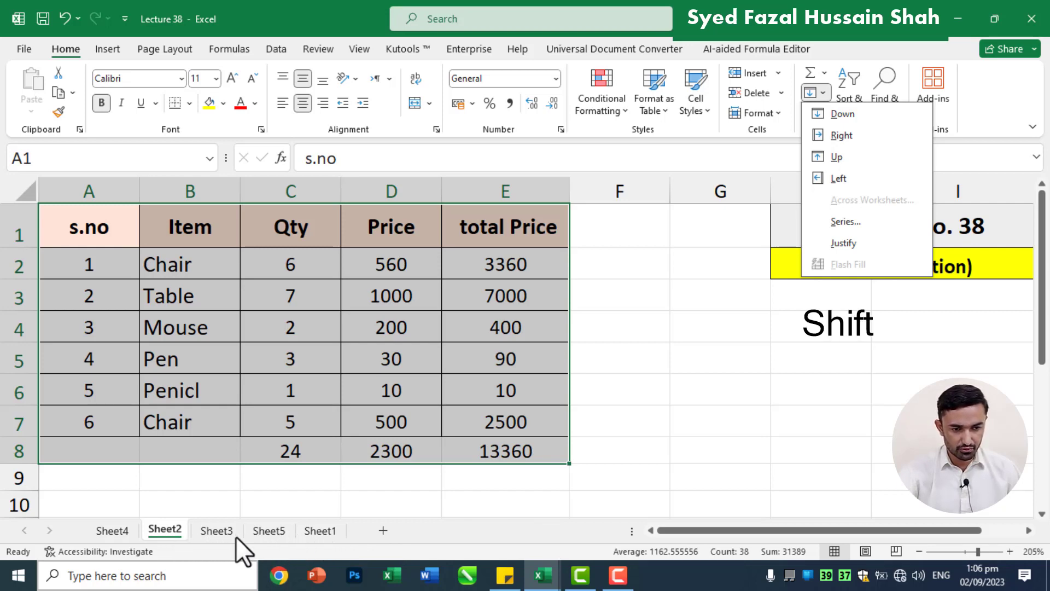
pyautogui.press('Escape')
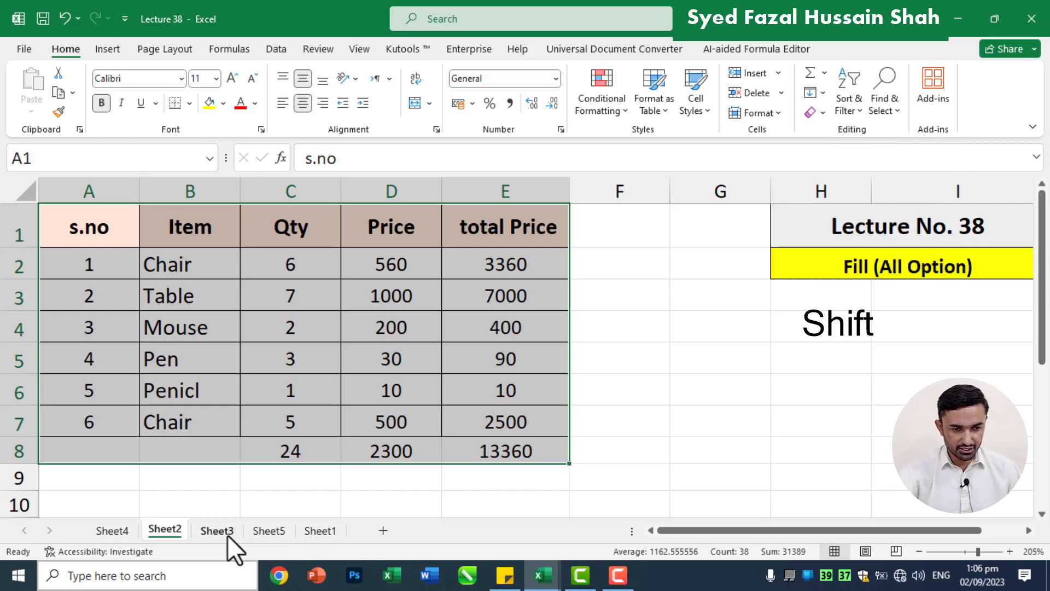
pyautogui.keyDown('shift'); pyautogui.click(321, 531); pyautogui.keyUp('shift')
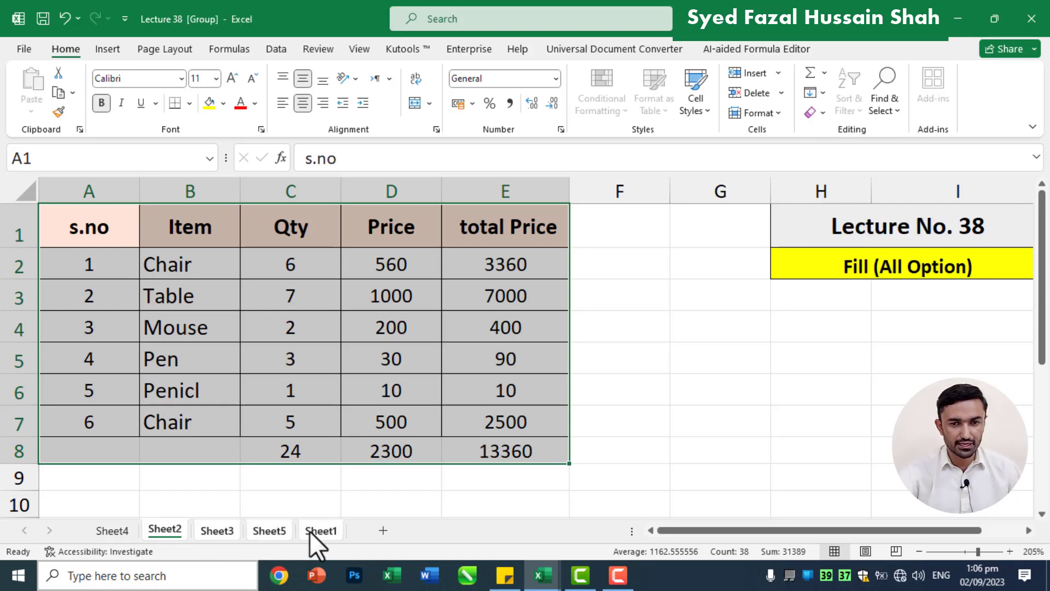
pyautogui.click(822, 90)
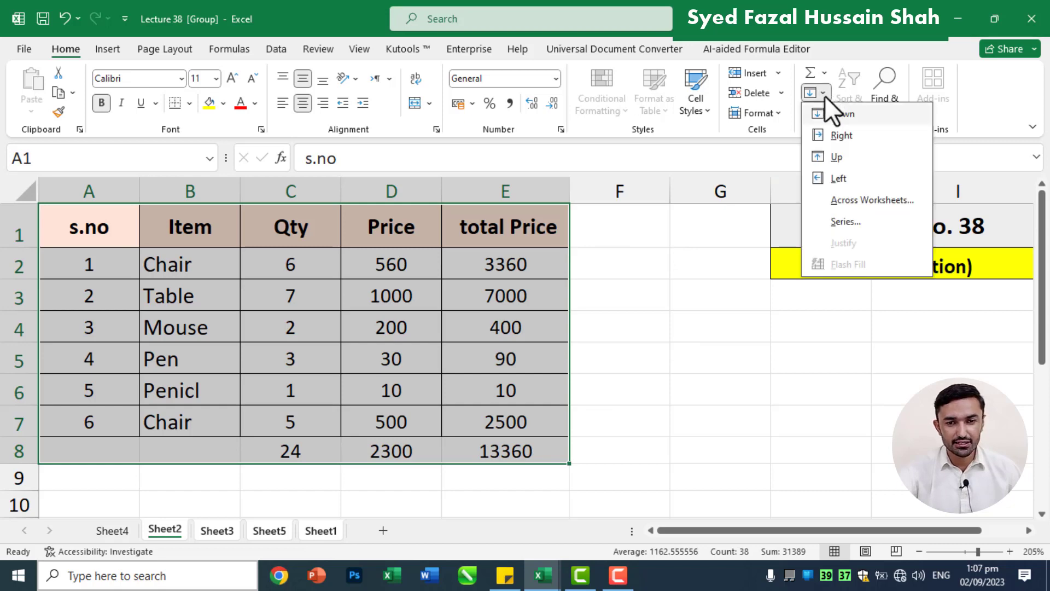
pyautogui.click(868, 202)
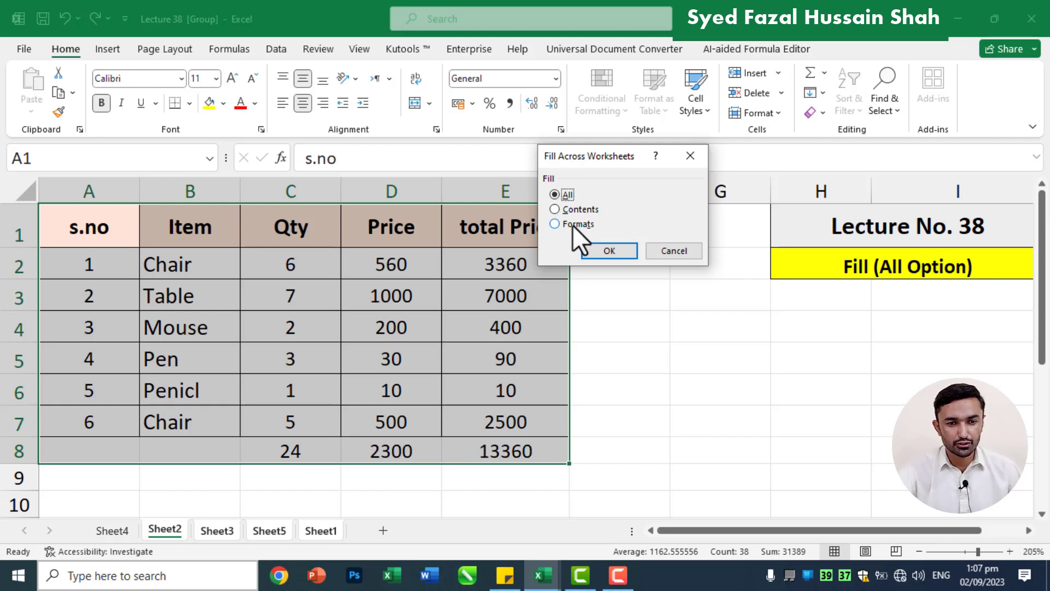
pyautogui.click(604, 250)
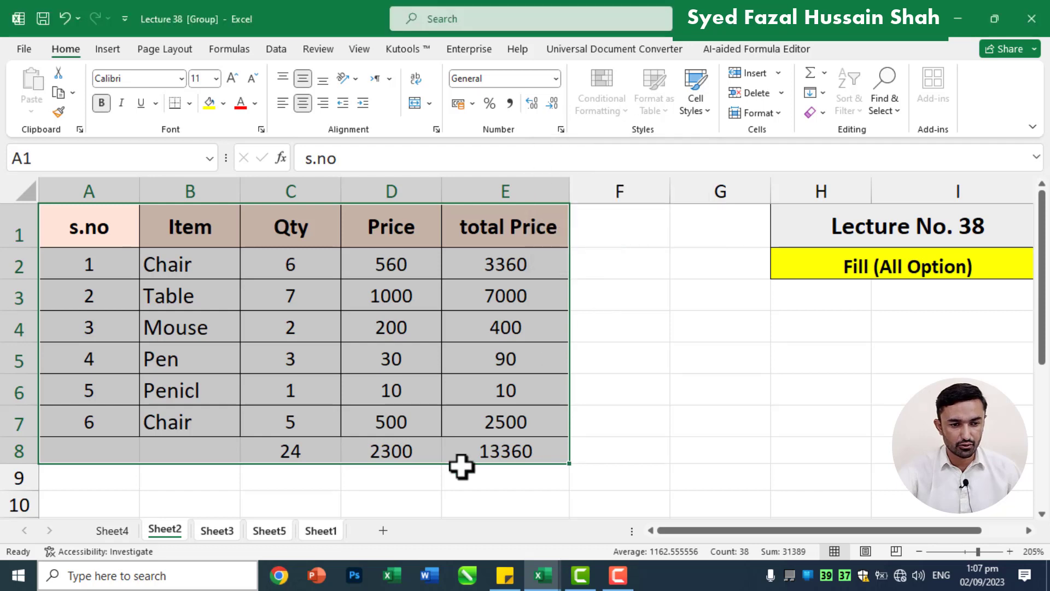
# Check the filled table on Sheet3, Sheet5 and Sheet1.
pyautogui.click(318, 480)
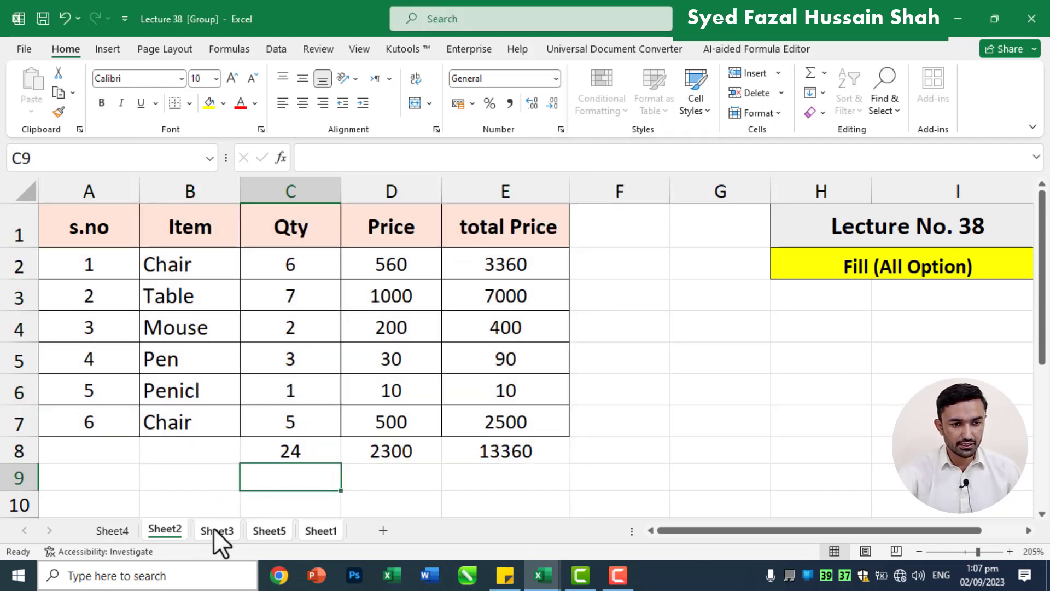
pyautogui.click(214, 529)
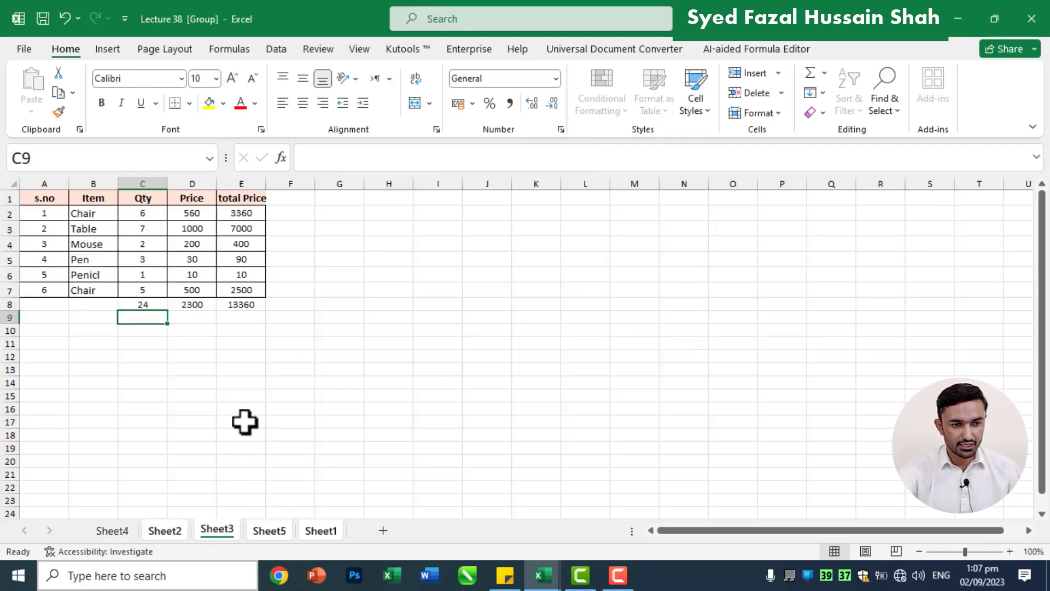
pyautogui.click(268, 531)
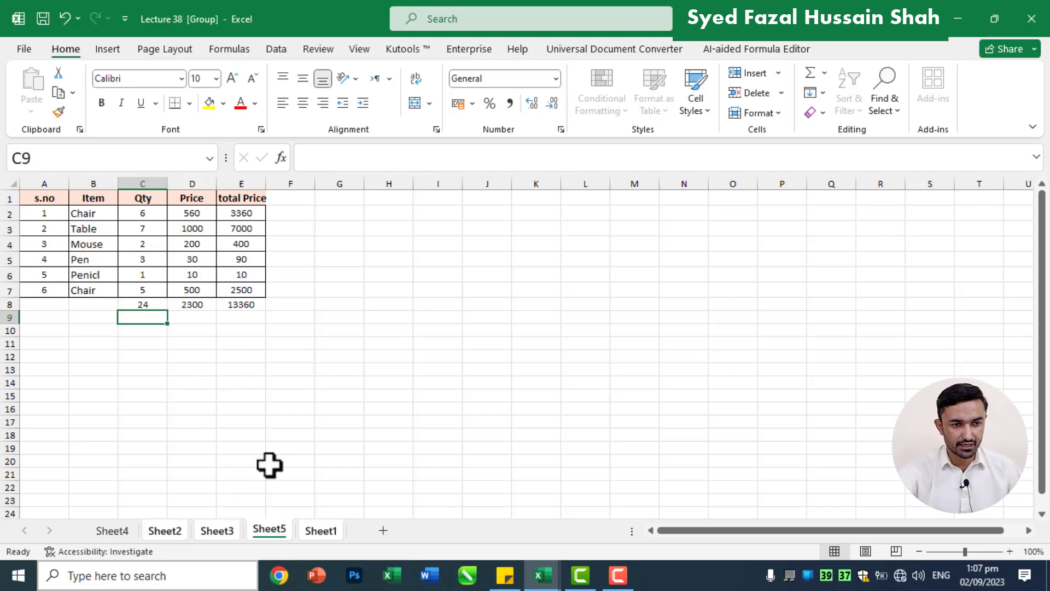
pyautogui.click(320, 530)
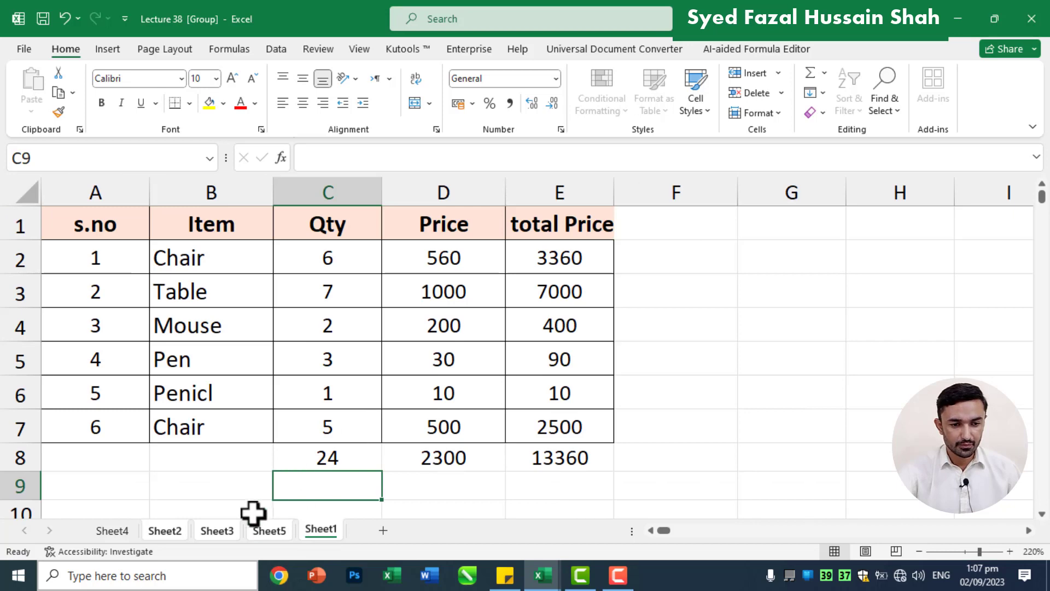
pyautogui.click(463, 487)
# Add two blank worksheets after Sheet1 and return to Sheet2.
pyautogui.click(383, 530)
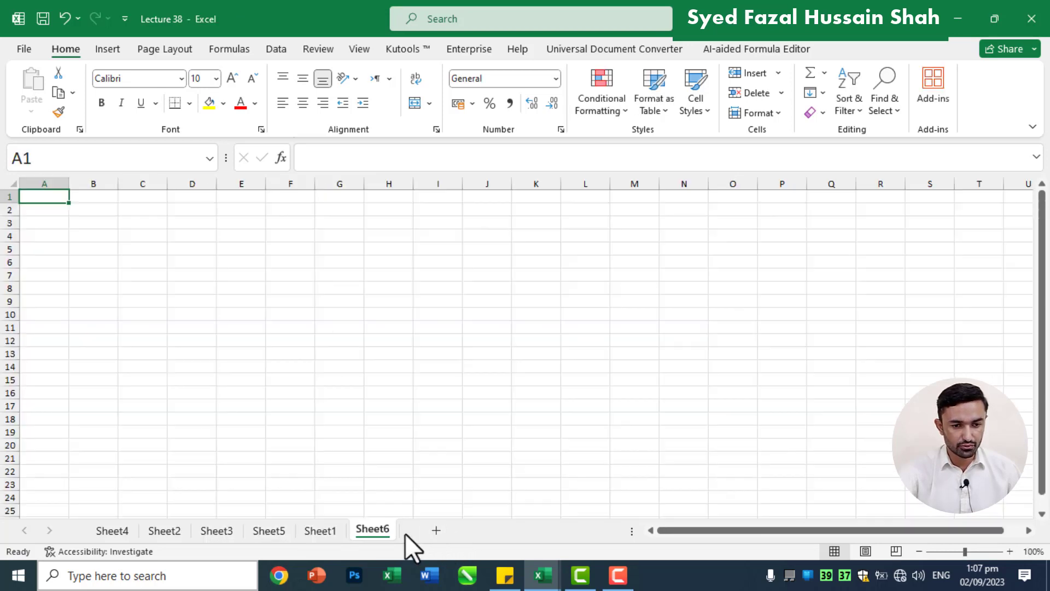
pyautogui.click(435, 530)
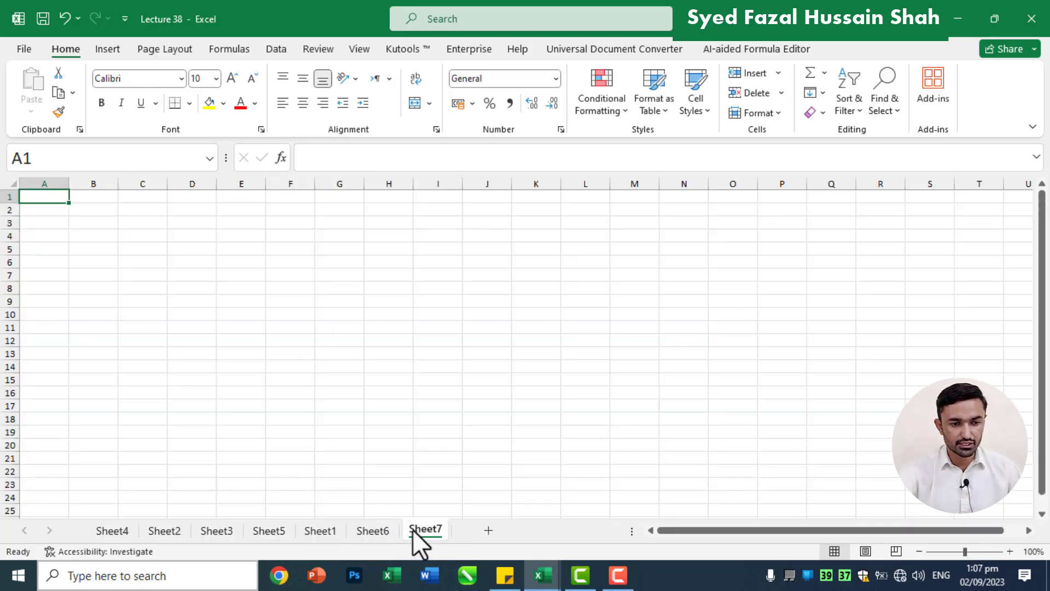
pyautogui.click(165, 530)
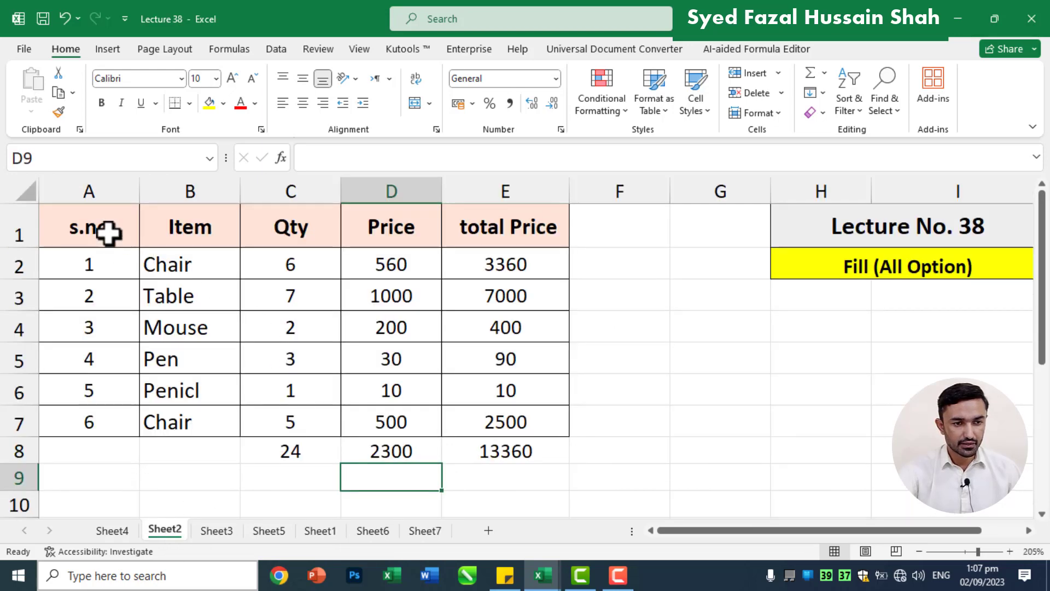
# Group Sheet6 and Sheet7 with Sheet2 and fill the table A1:E7 across them with the Contents option.
pyautogui.moveTo(106, 232)
pyautogui.mouseDown()
pyautogui.moveTo(305, 345)
pyautogui.moveTo(466, 413)
pyautogui.mouseUp()
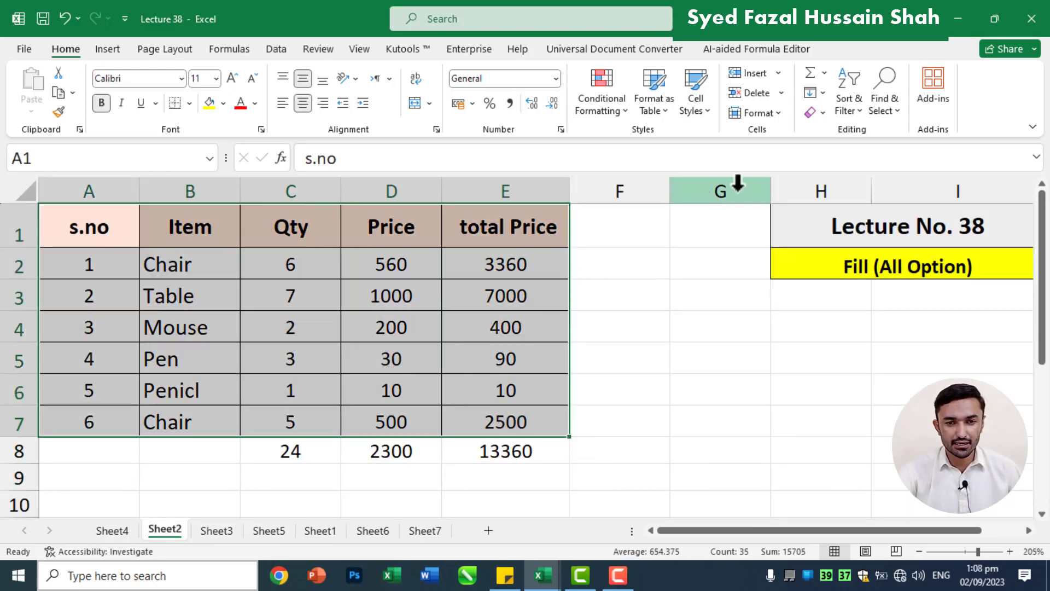
pyautogui.click(823, 94)
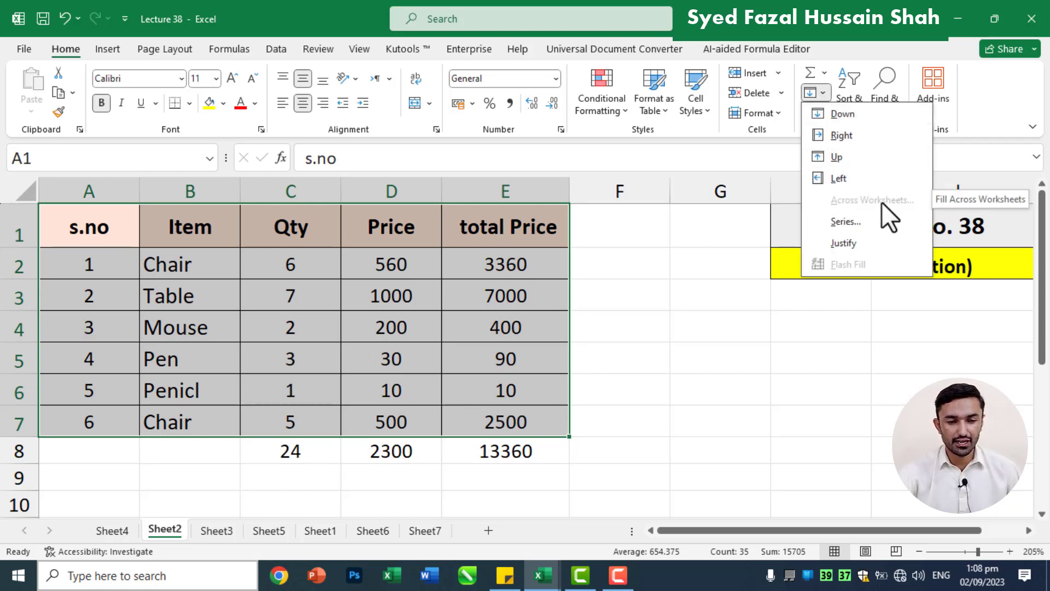
pyautogui.click(374, 534)
pyautogui.keyDown('ctrl'); pyautogui.click(429, 531); pyautogui.keyUp('ctrl')
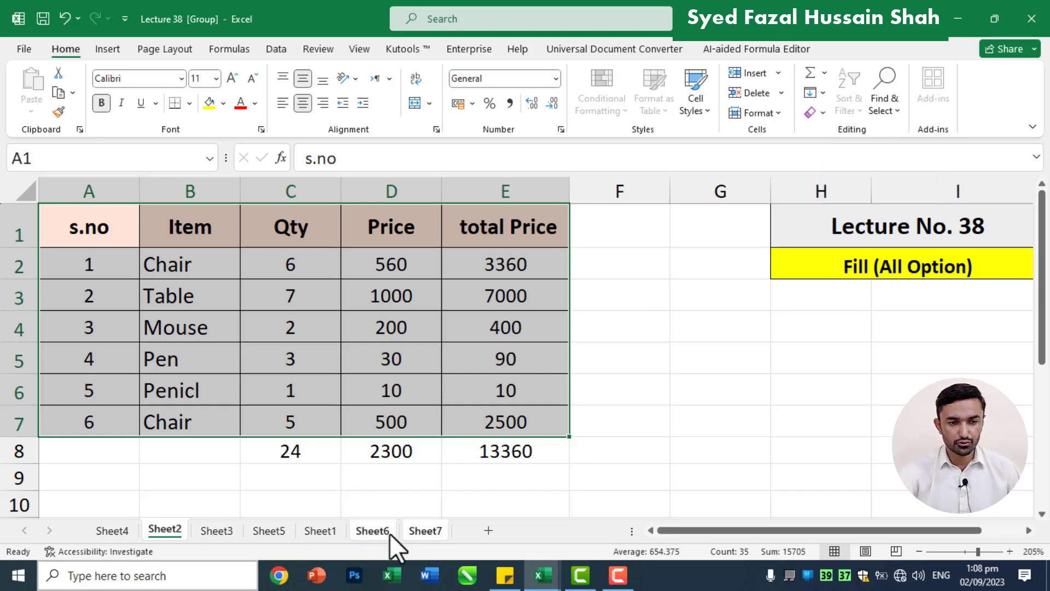
pyautogui.click(824, 93)
pyautogui.click(872, 200)
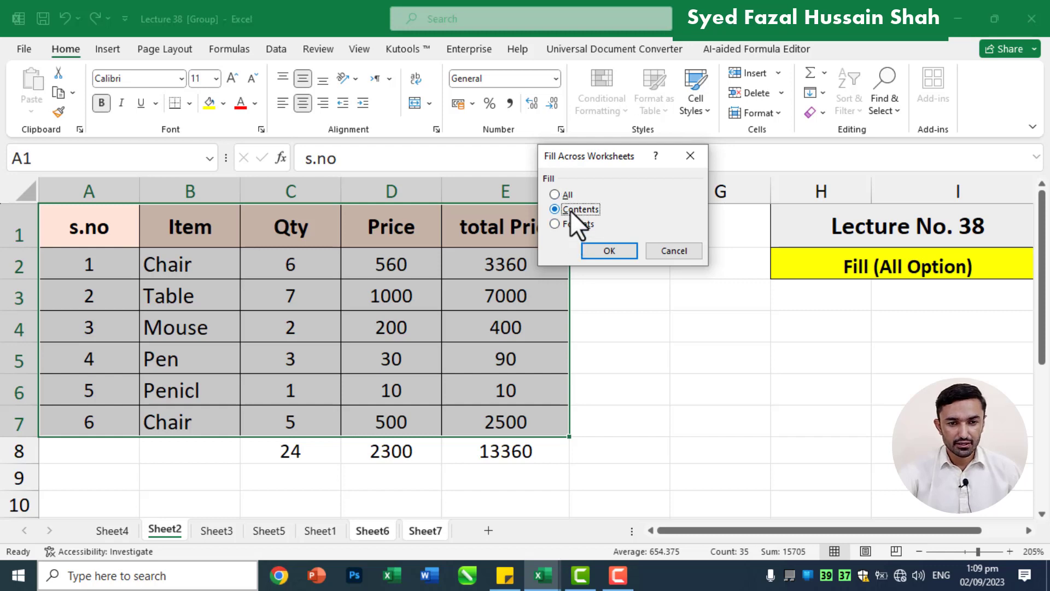
pyautogui.click(622, 251)
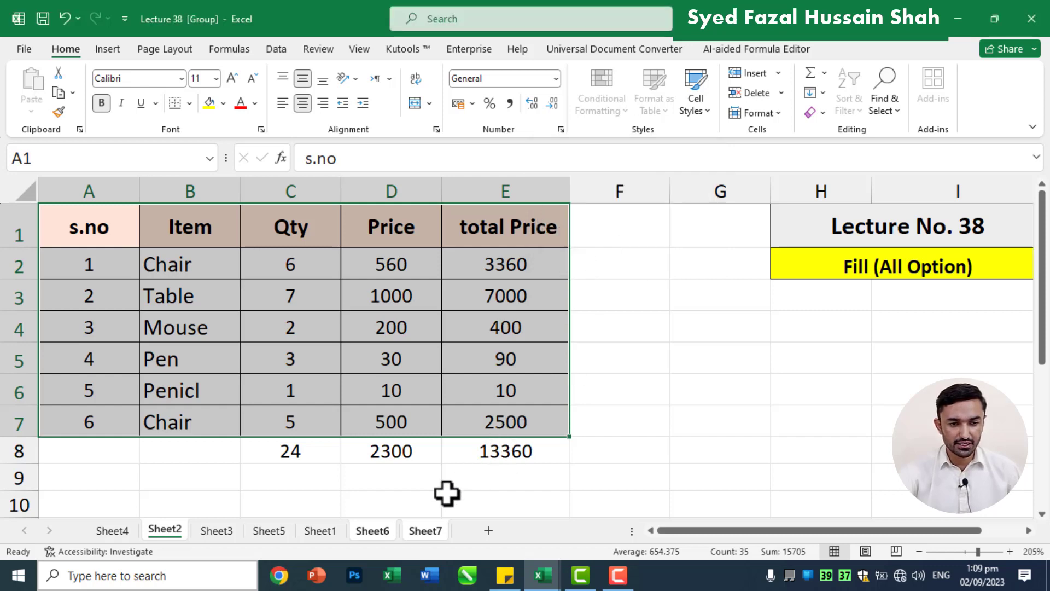
# Check the contents-only copy of the table on Sheet6 and Sheet7.
pyautogui.click(374, 531)
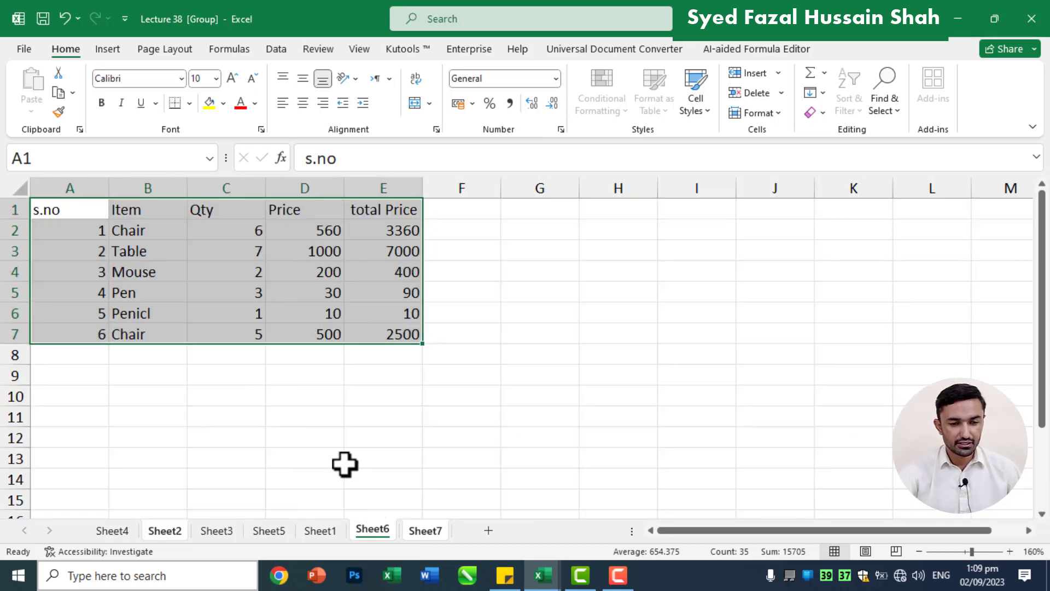
pyautogui.click(483, 481)
pyautogui.click(441, 530)
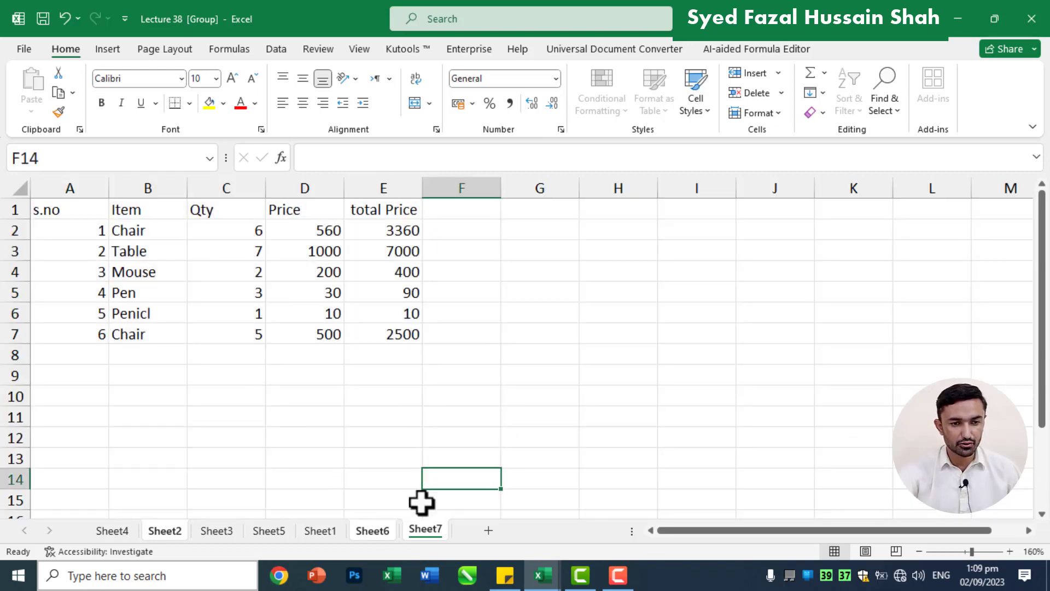
pyautogui.keyDown('ctrl'); pyautogui.scroll(3, 439, 445); pyautogui.keyUp('ctrl')
pyautogui.scroll(1, 457, 377)
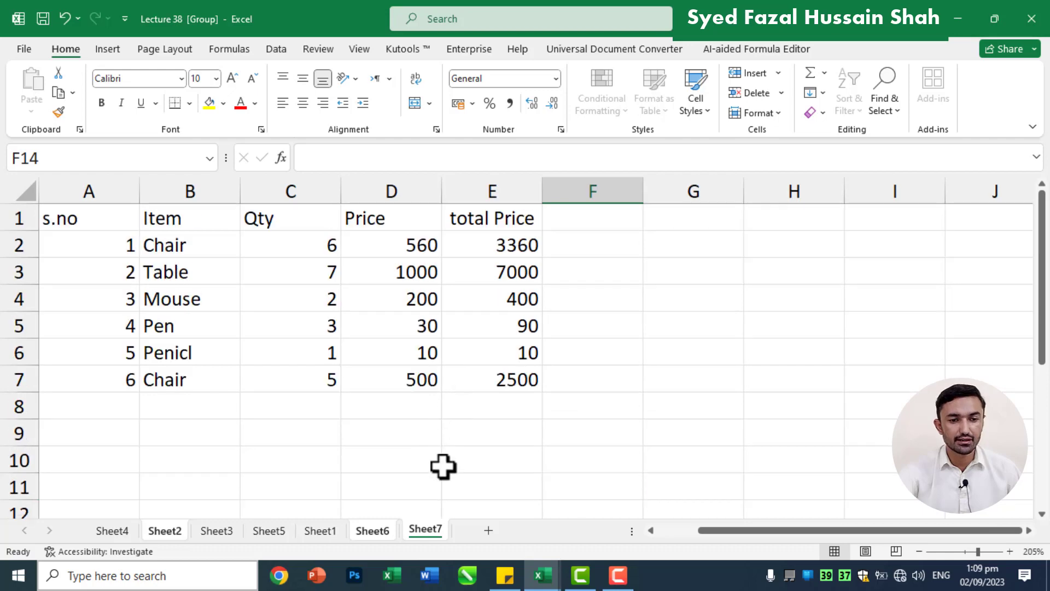
pyautogui.click(489, 465)
# Add a blank worksheet after Sheet7 and select the table A1:E7 on Sheet2.
pyautogui.click(488, 530)
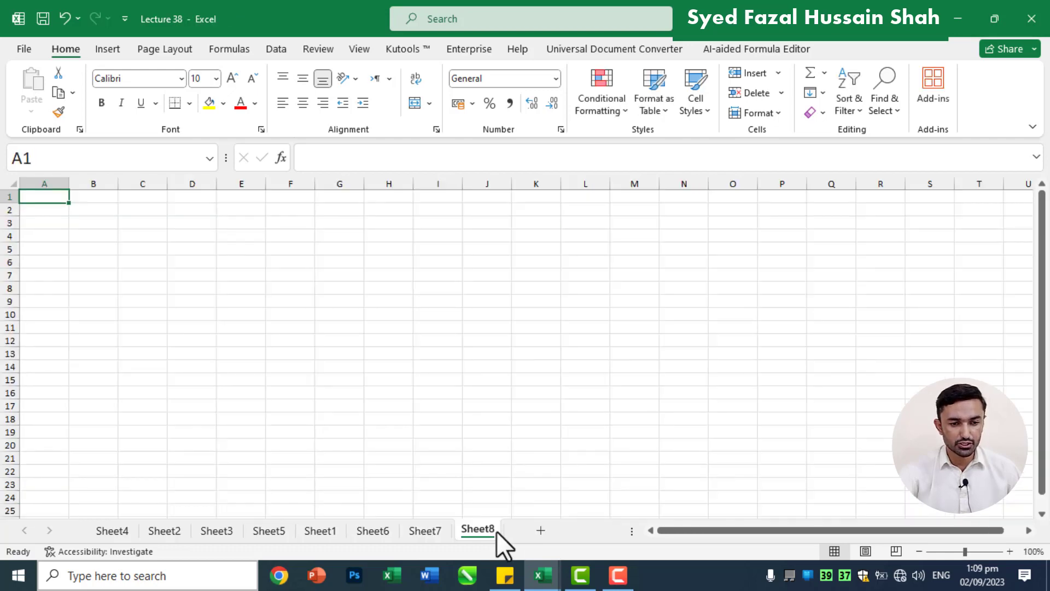
pyautogui.click(164, 531)
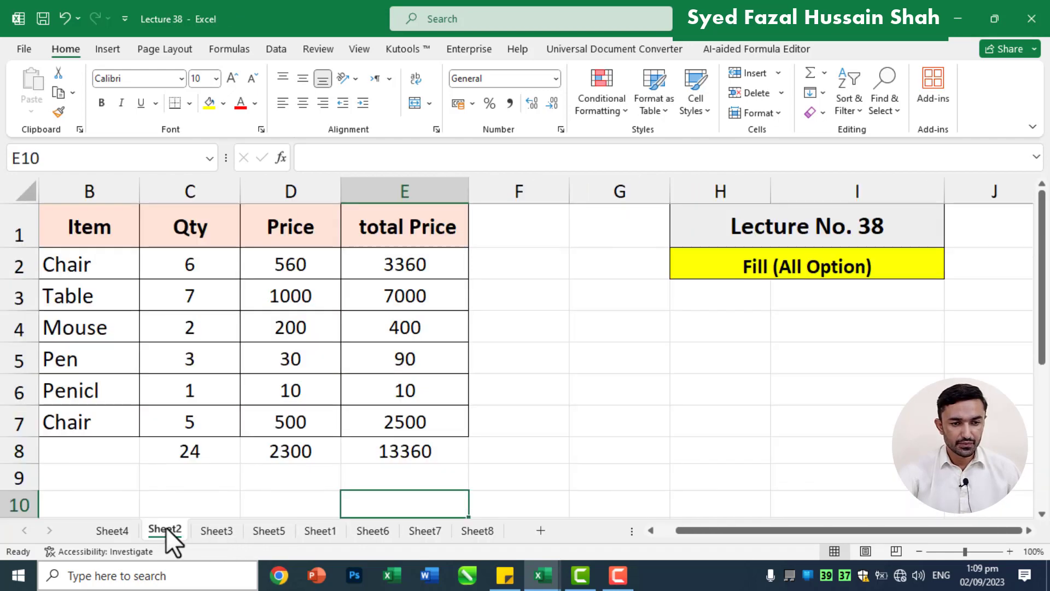
pyautogui.moveTo(118, 229); pyautogui.dragTo(171, 264)
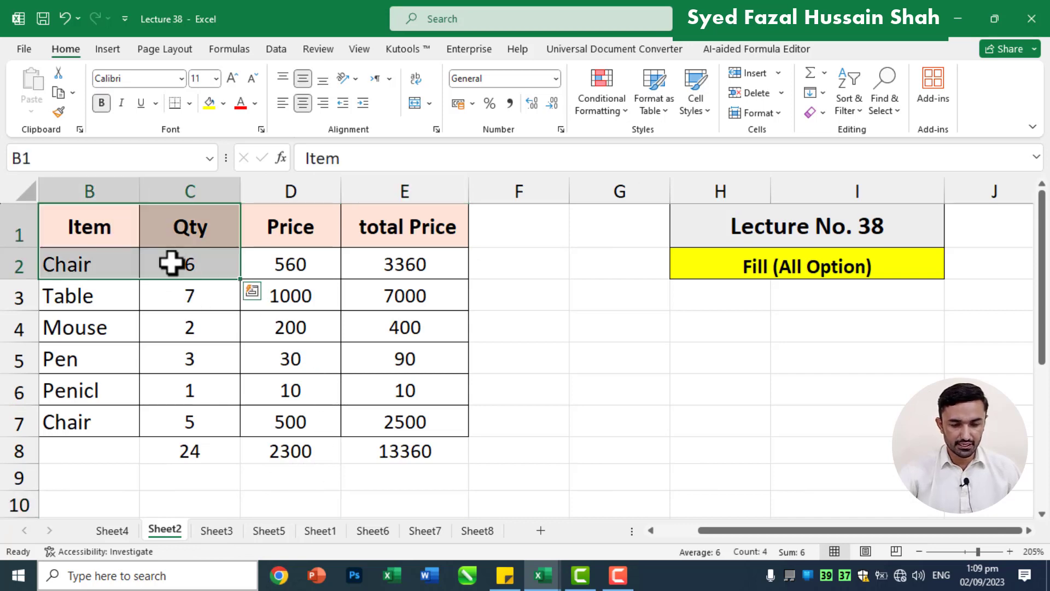
pyautogui.press('Left')
pyautogui.moveTo(82, 226); pyautogui.dragTo(462, 424)
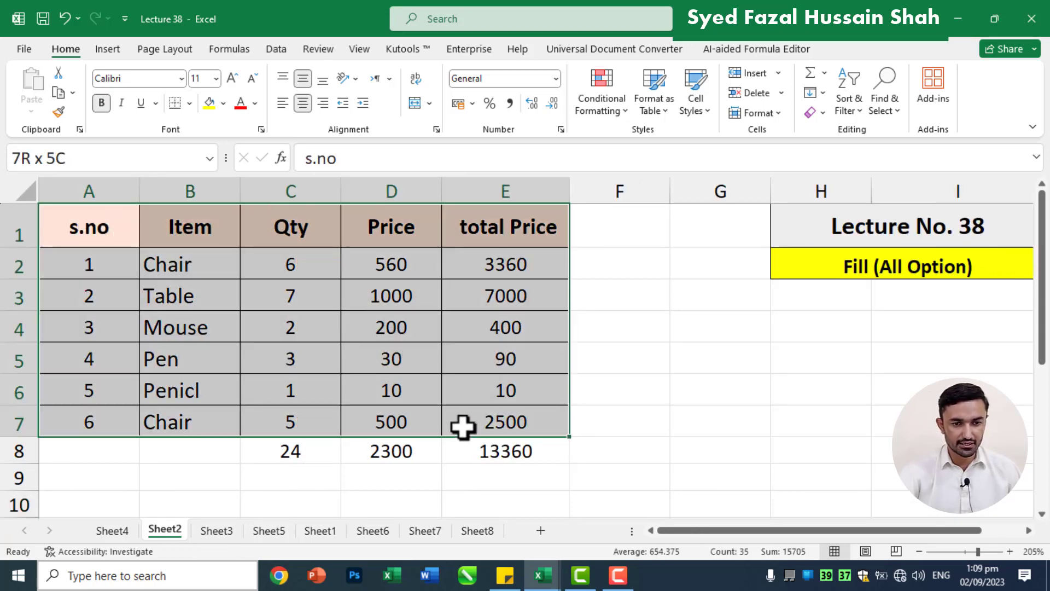
pyautogui.click(822, 93)
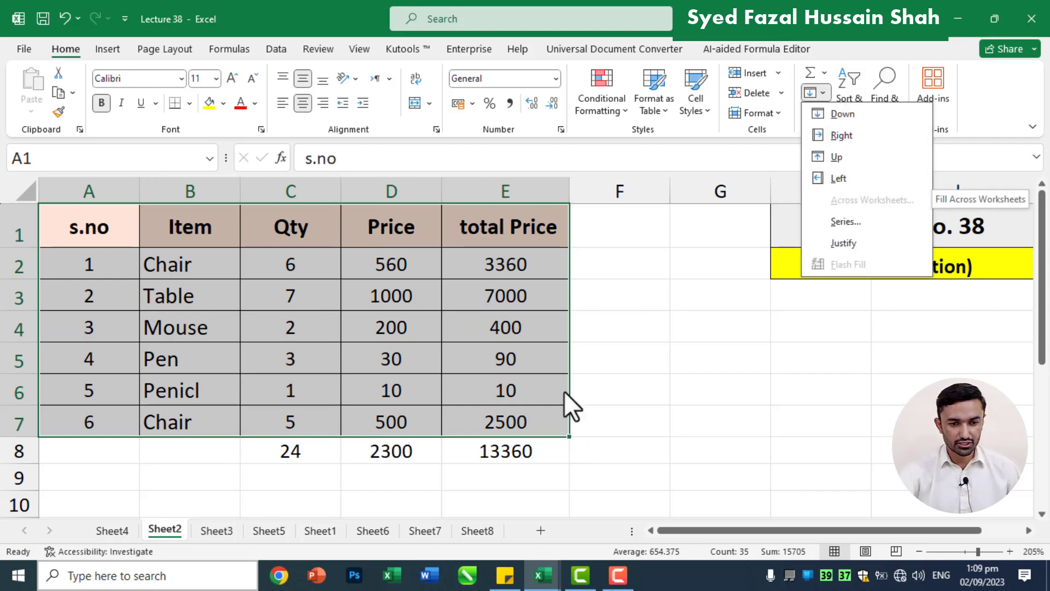
pyautogui.click(605, 430)
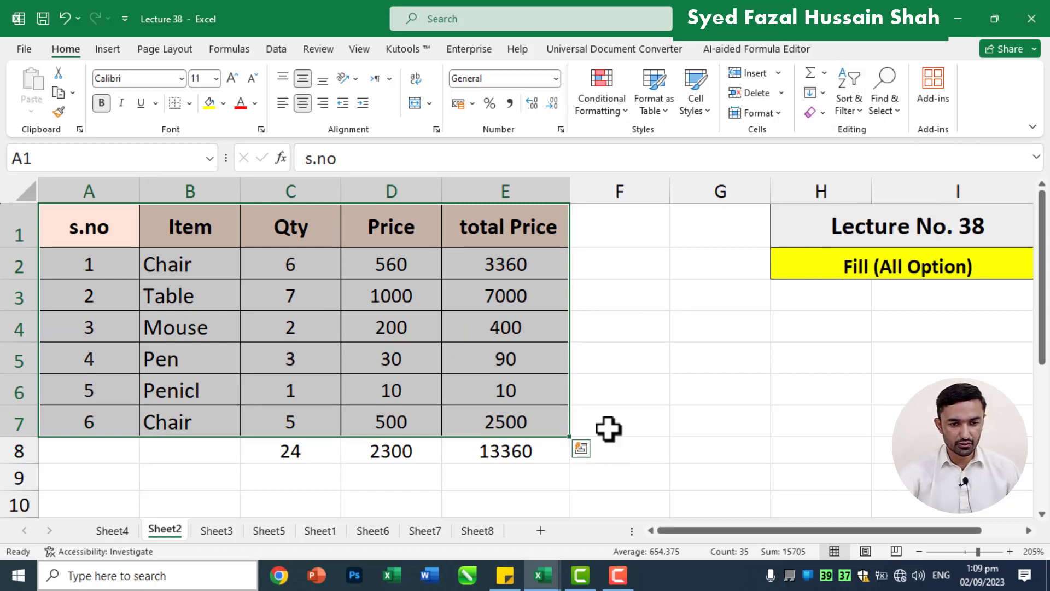
# Group Sheet8 with Sheet2 and fill the selected table across them with the Formats option.
pyautogui.keyDown('ctrl'); pyautogui.click(483, 530); pyautogui.keyUp('ctrl')
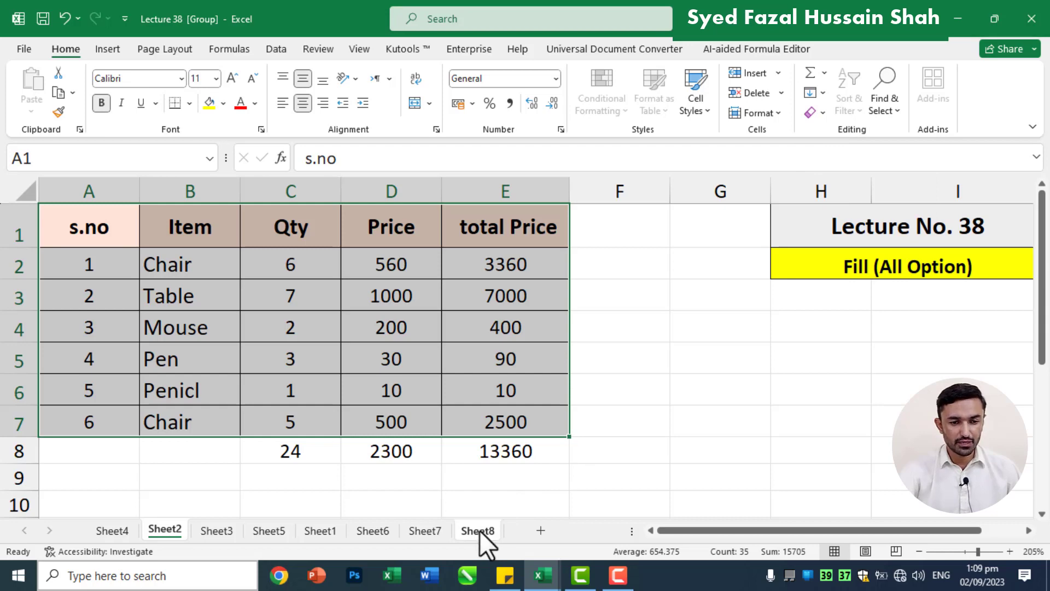
pyautogui.click(824, 93)
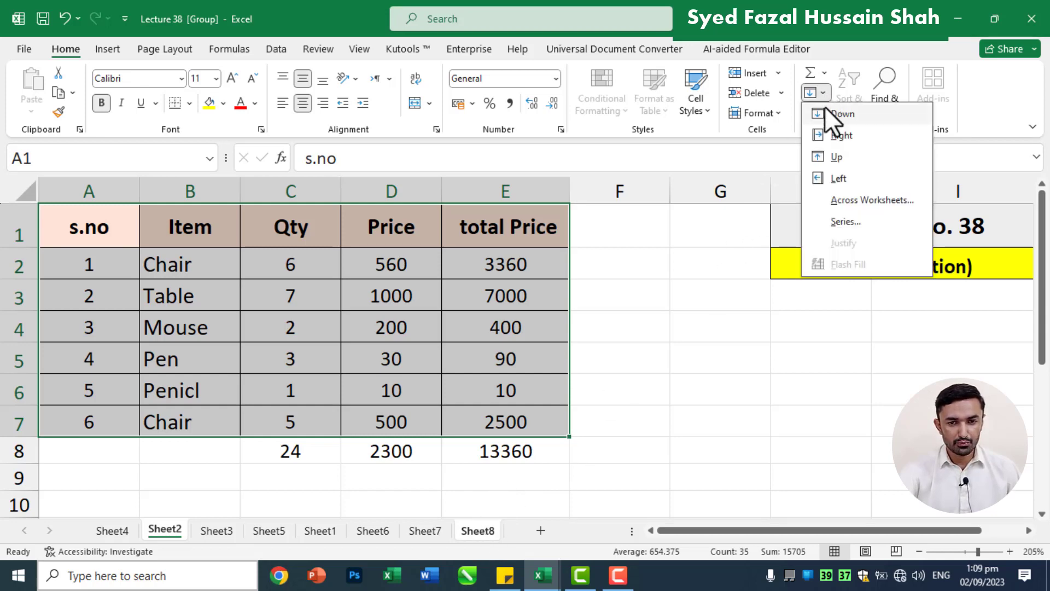
pyautogui.click(845, 198)
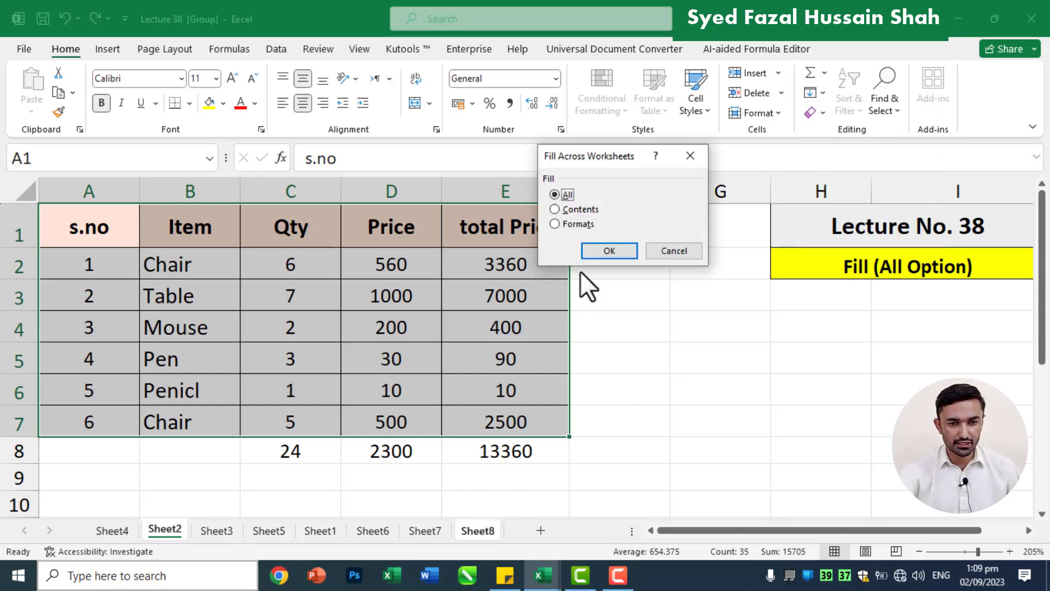
pyautogui.click(574, 225)
pyautogui.click(629, 254)
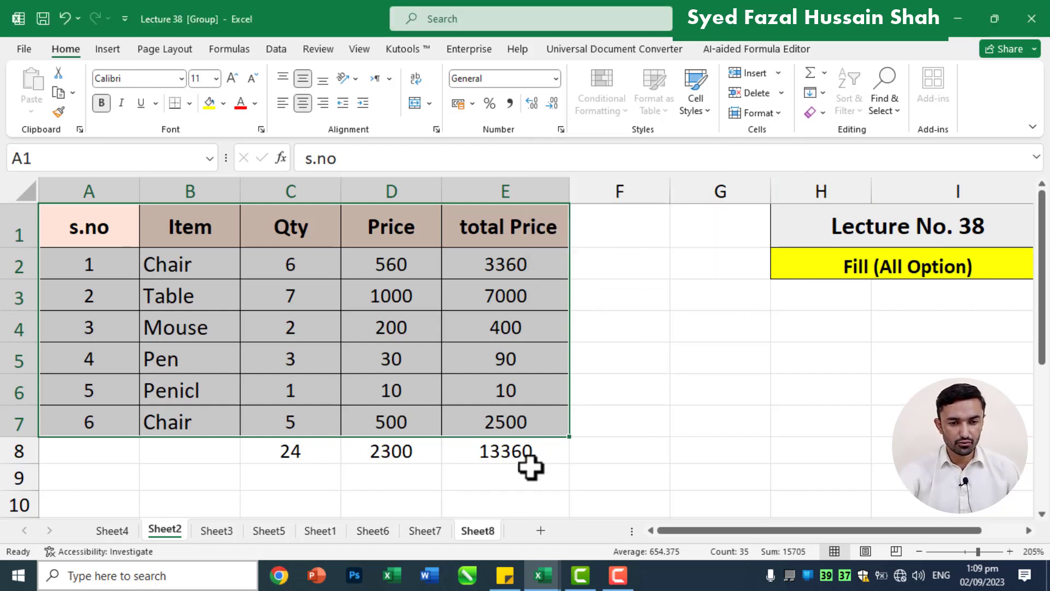
pyautogui.click(563, 480)
# Check the formats-only copy of the table on Sheet8 and look over the remaining Fill options.
pyautogui.click(465, 531)
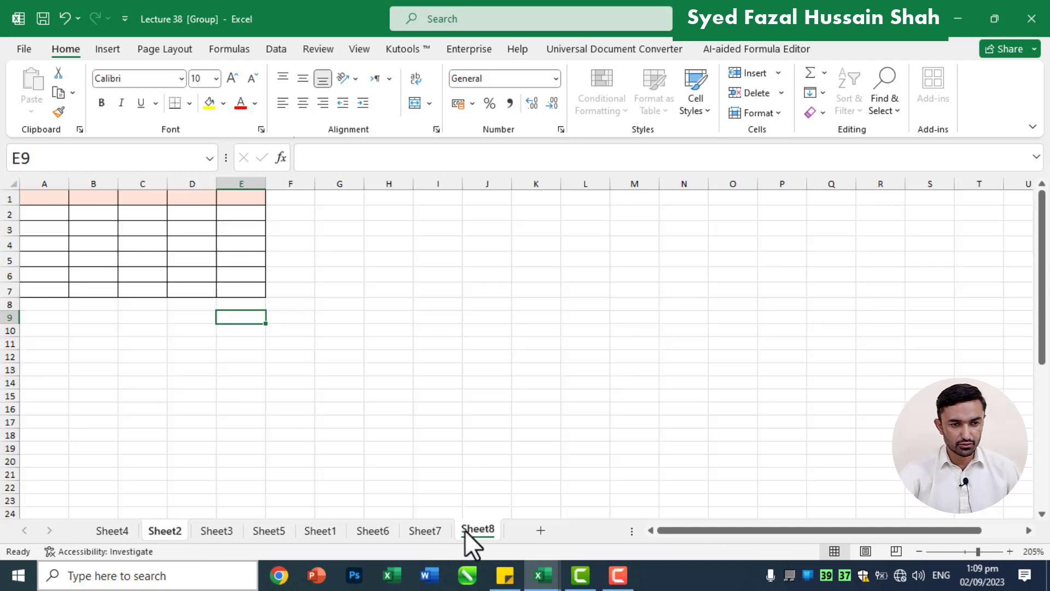
pyautogui.scroll(3, 323, 361)
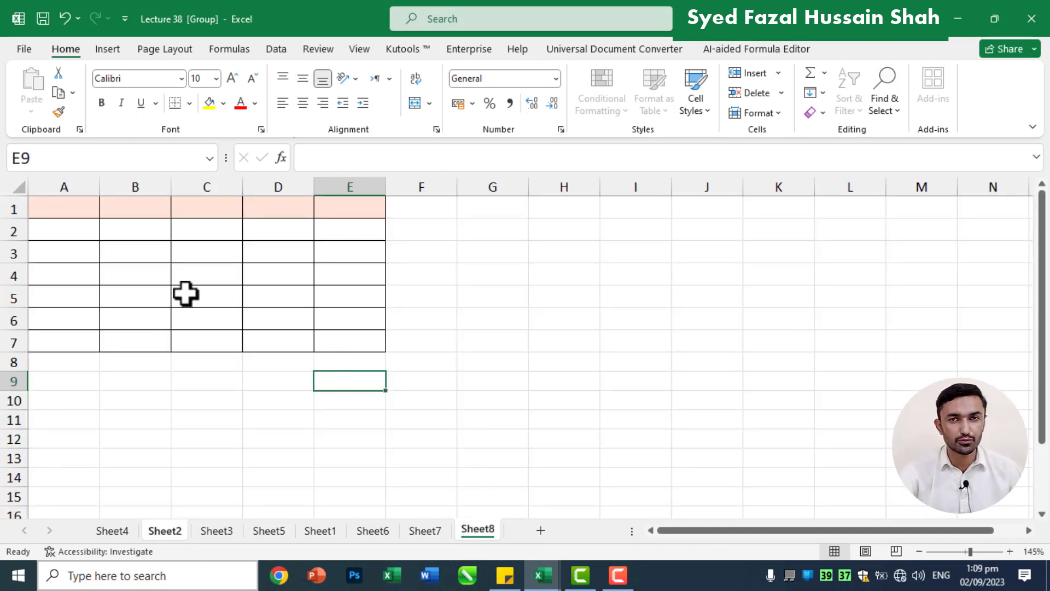
pyautogui.scroll(2, 185, 294)
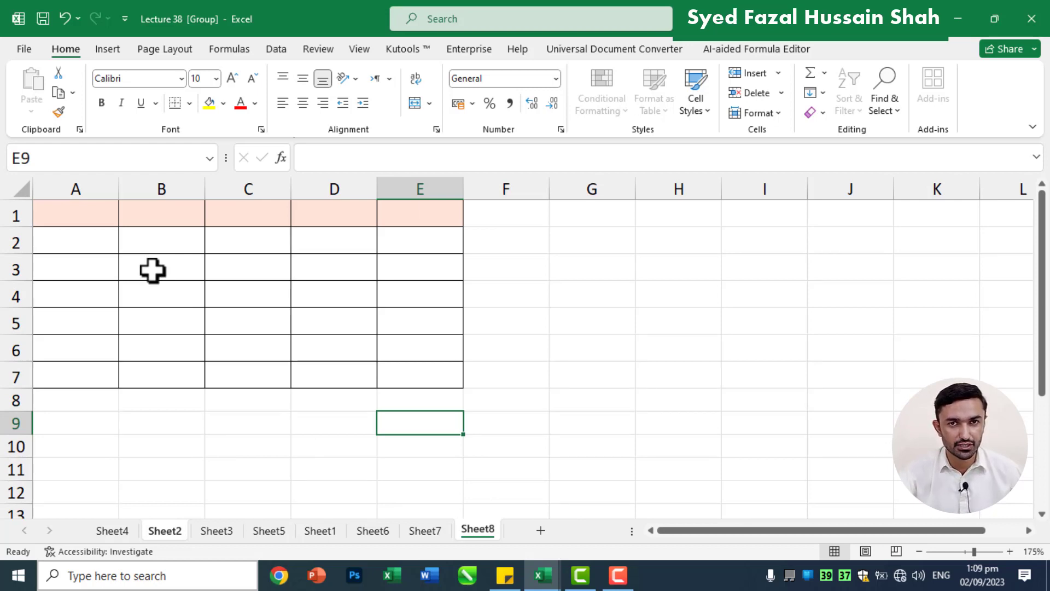
pyautogui.click(638, 283)
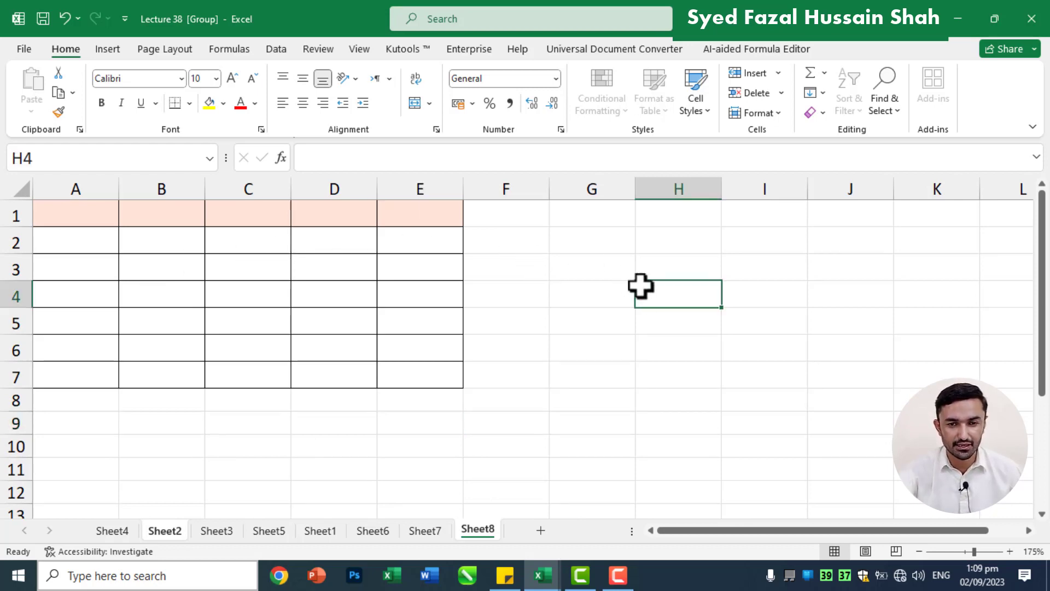
pyautogui.click(823, 93)
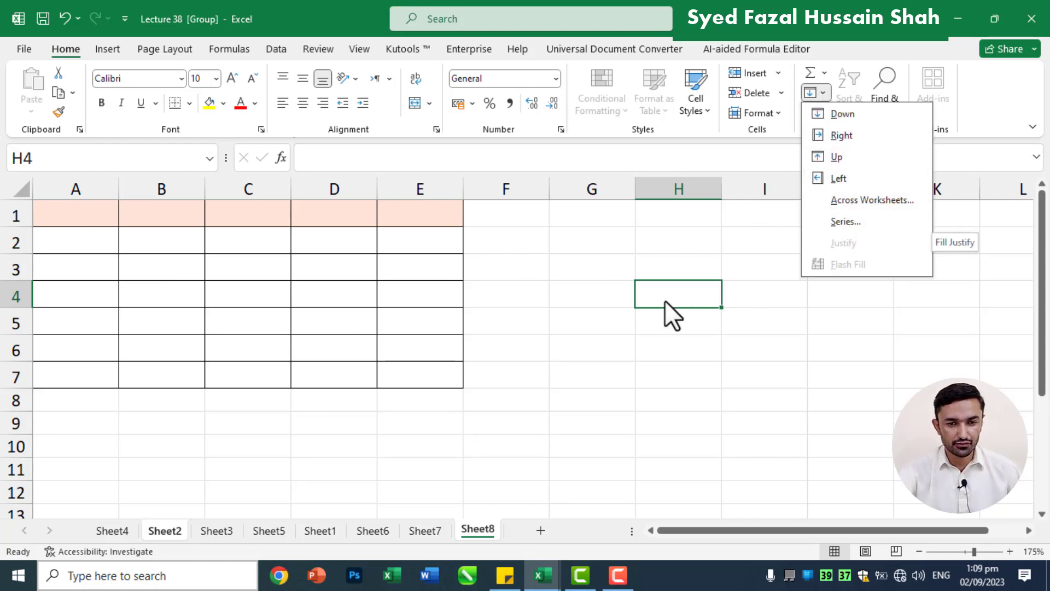
pyautogui.click(692, 256)
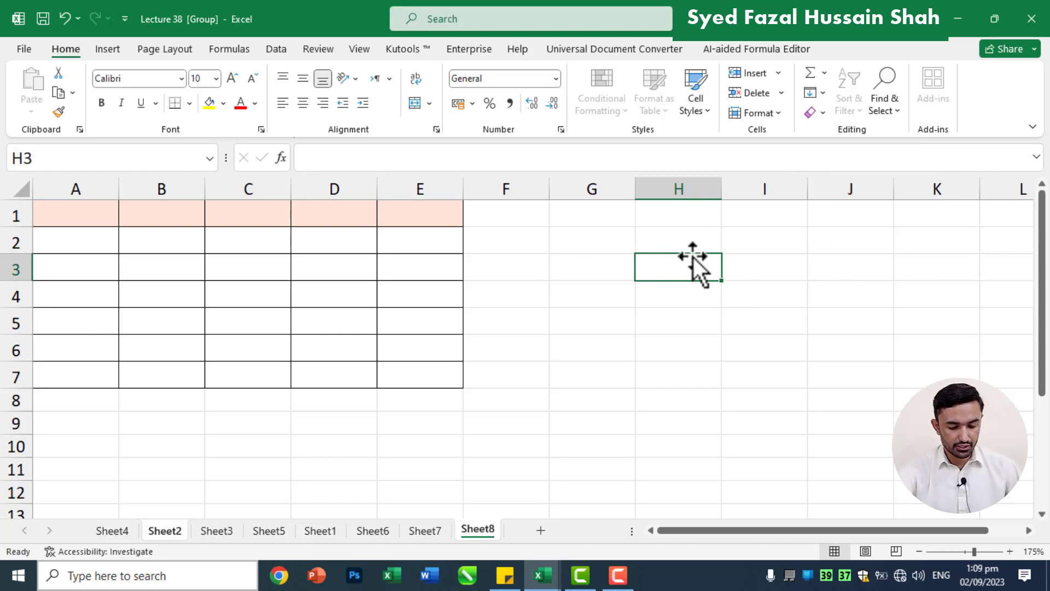
# Create a new blank workbook and enter "Dera IT College & Computer Academy" in cell G4.
pyautogui.hotkey('ctrl', 'n')
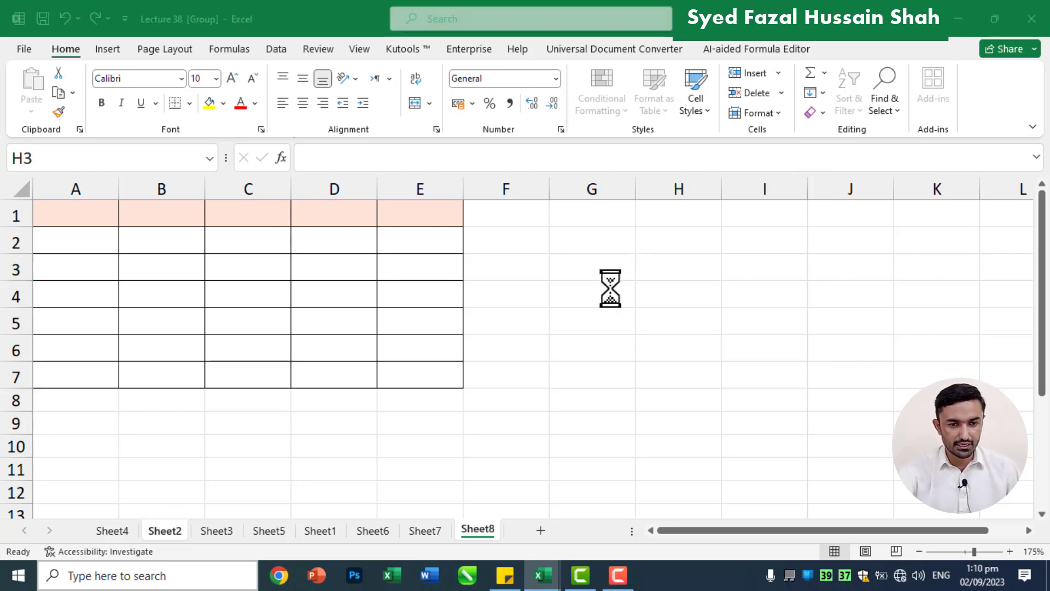
pyautogui.click(570, 278)
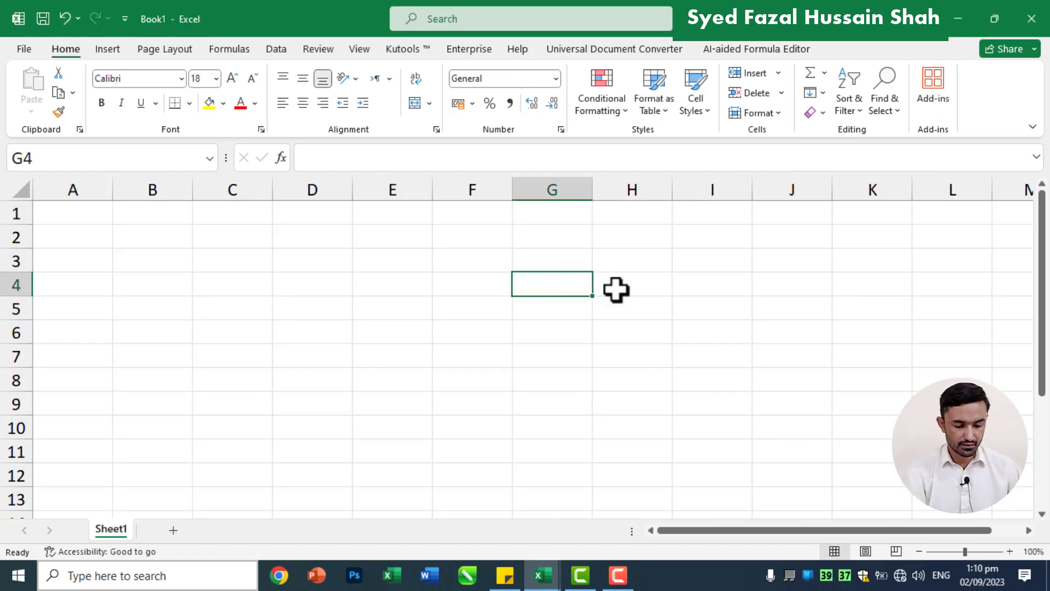
pyautogui.write('Dera IT College & Computer Academy')
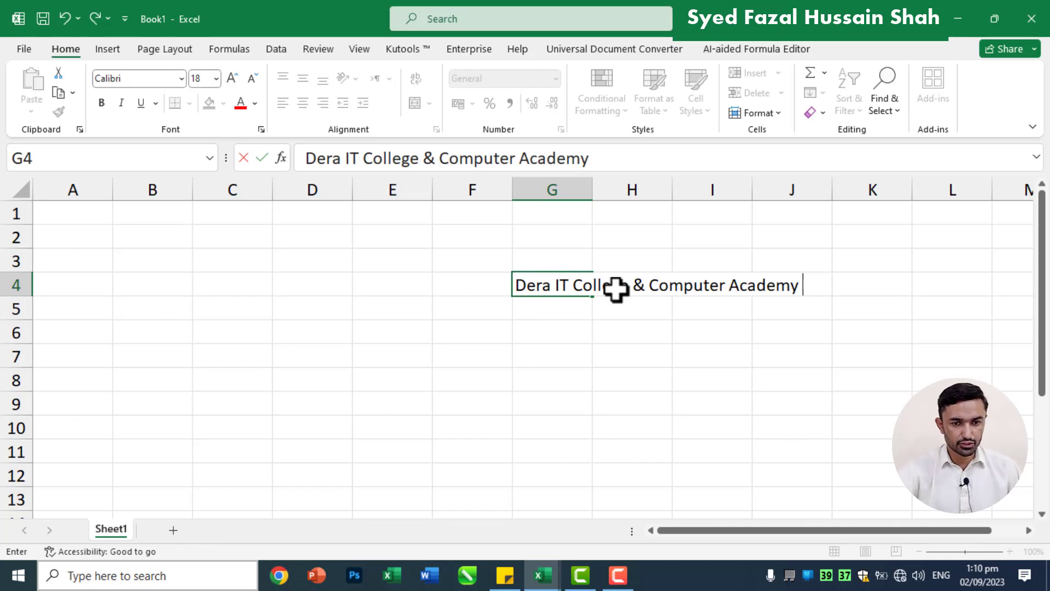
pyautogui.click(694, 322)
# Try Fill Justify on the text in G4 at the narrow column width, allowing it to extend below, and undo it.
pyautogui.click(574, 286)
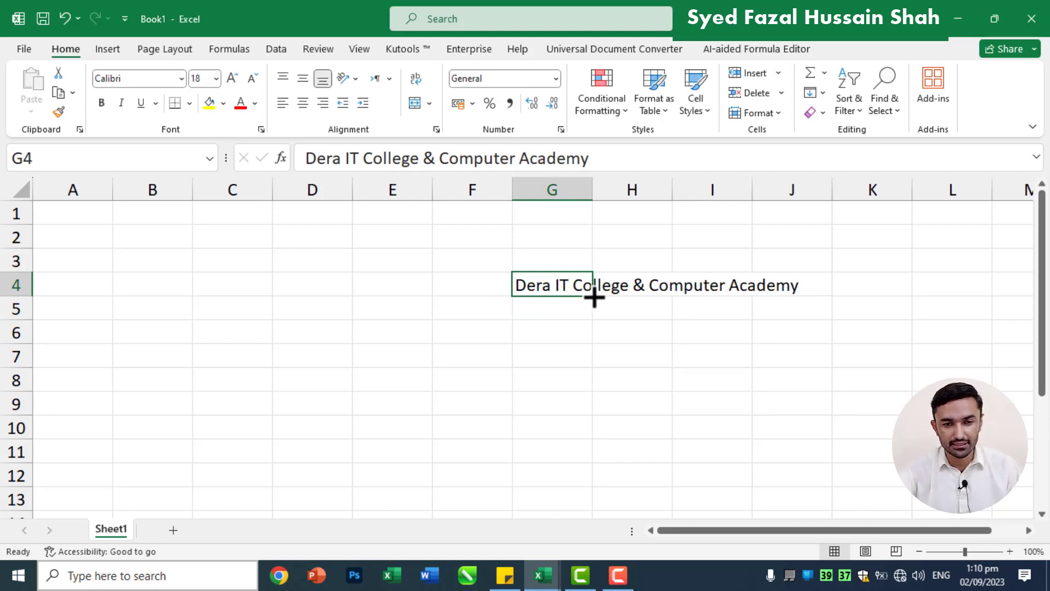
pyautogui.click(823, 93)
pyautogui.click(853, 243)
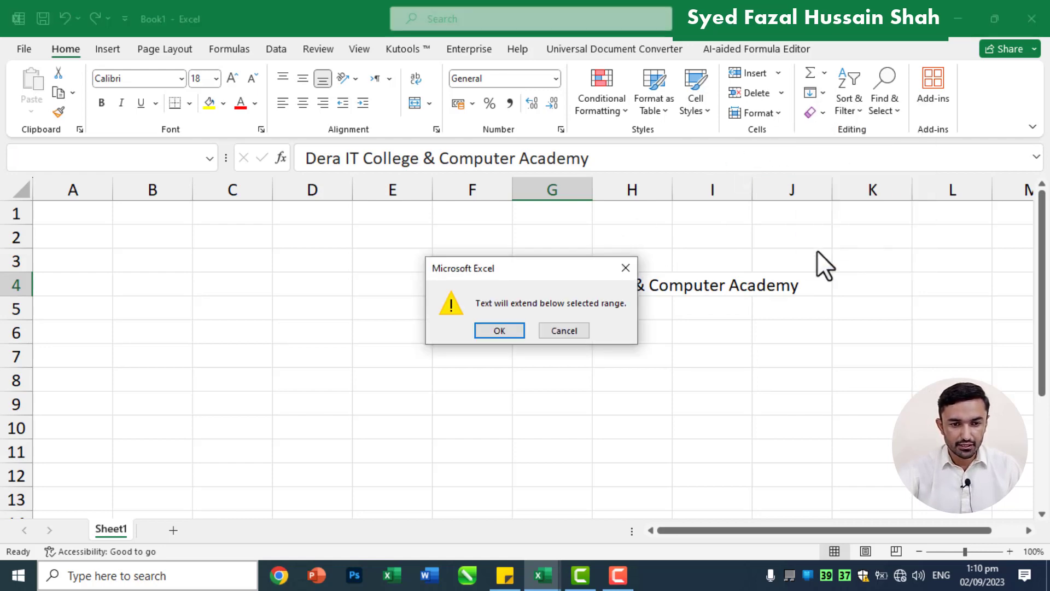
pyautogui.click(511, 332)
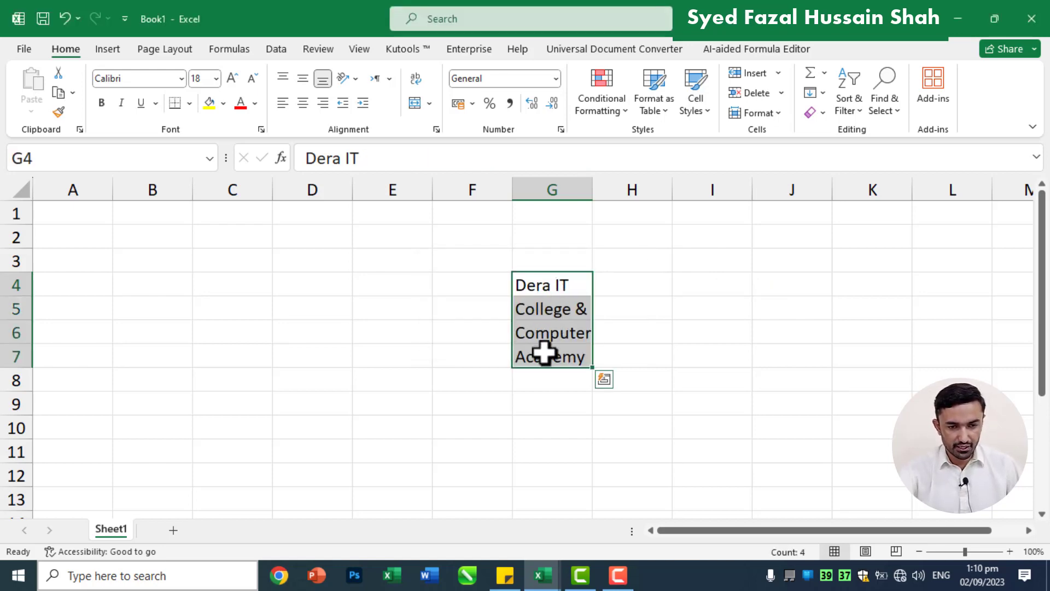
pyautogui.hotkey('ctrl', 'z')
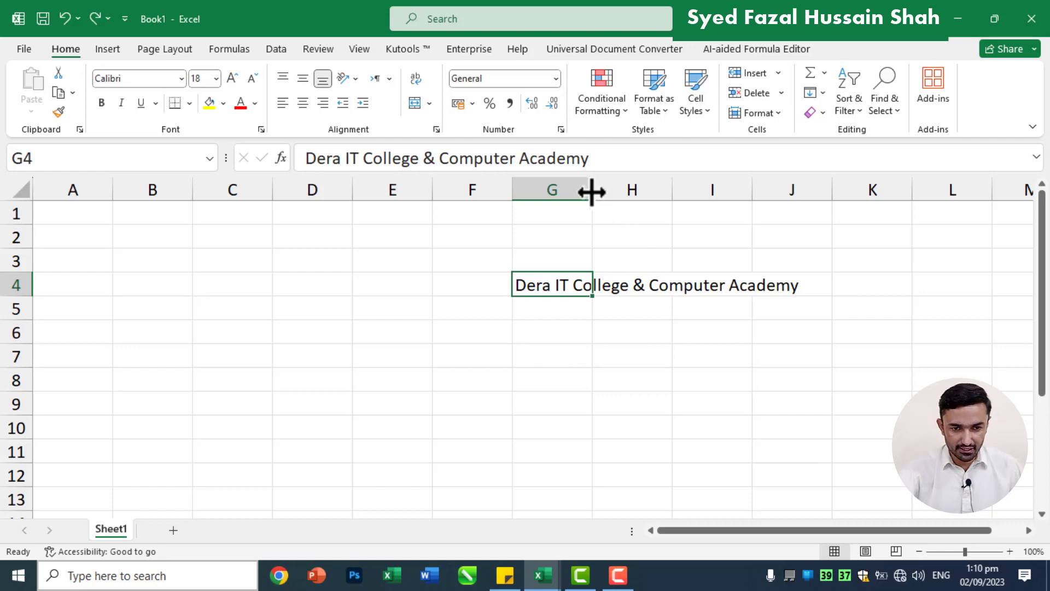
# Widen column G to roughly twice its width and justify the G4 text down into the cell below.
pyautogui.moveTo(593, 192); pyautogui.dragTo(689, 195)
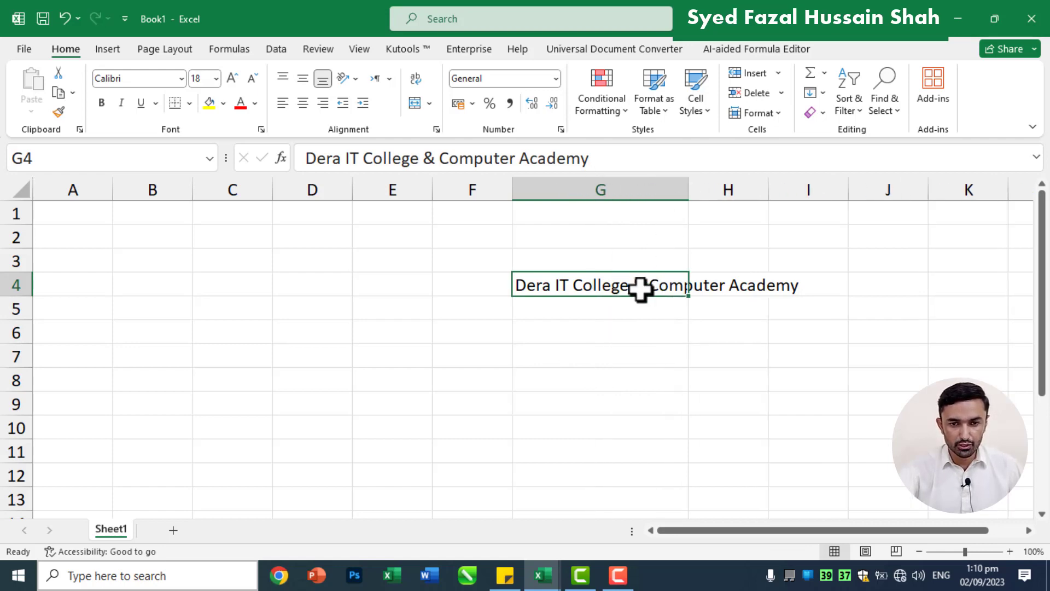
pyautogui.click(823, 96)
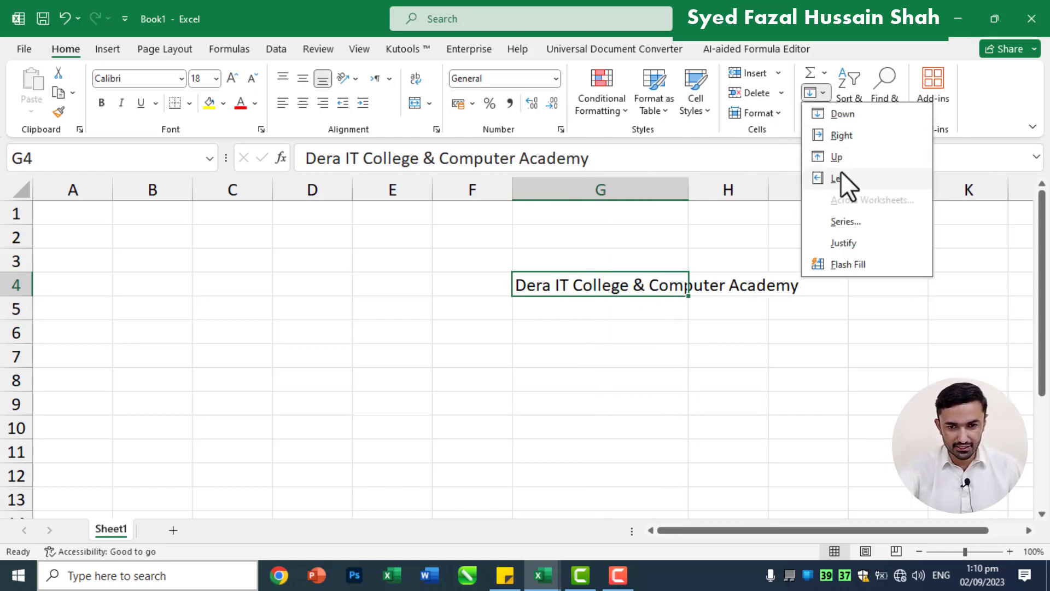
pyautogui.click(845, 241)
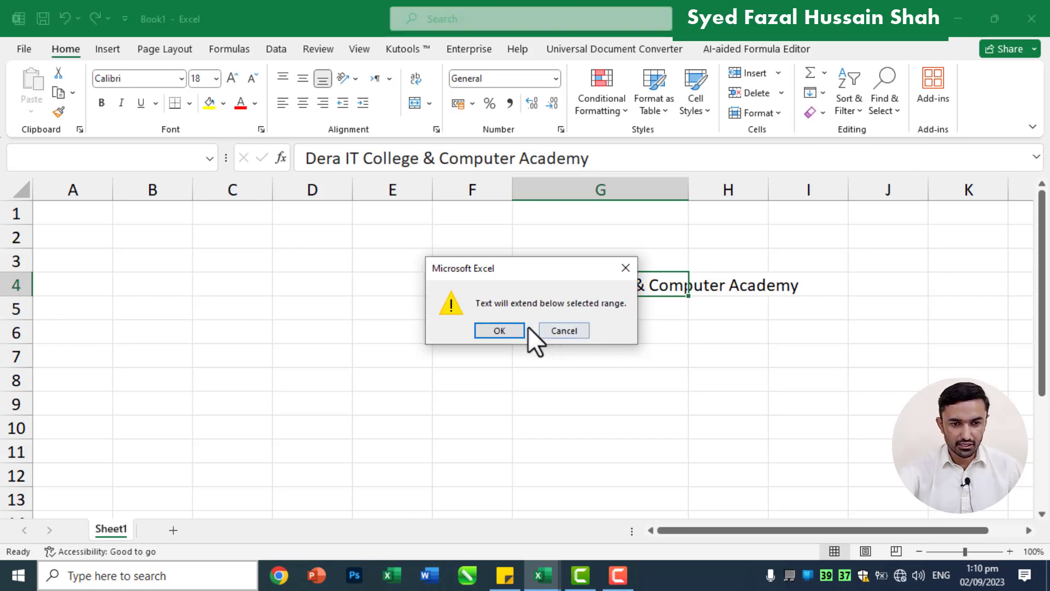
pyautogui.click(512, 329)
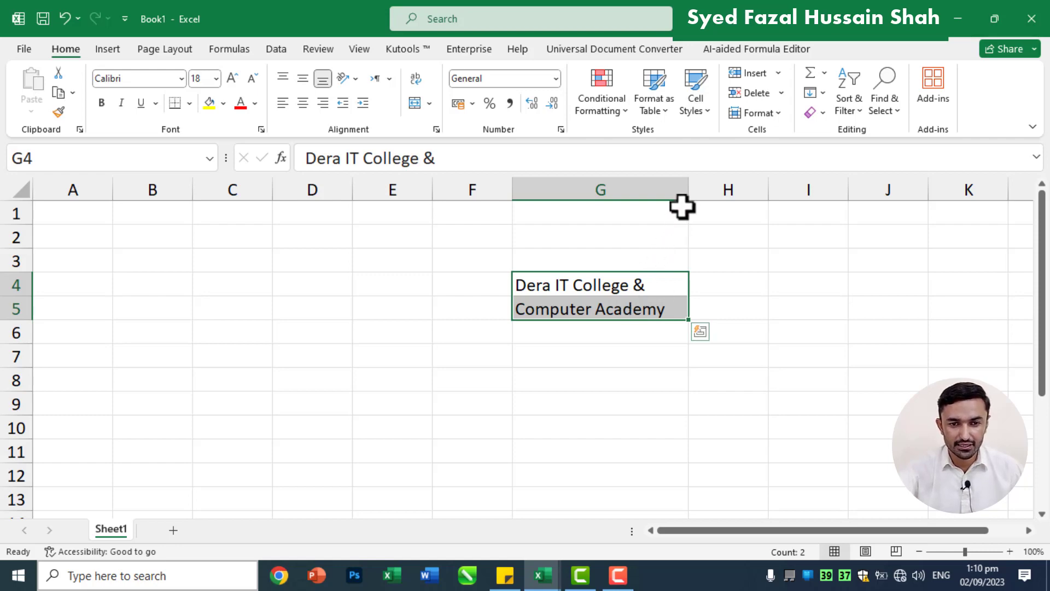
# Widen column G enough for the whole phrase and justify G4:G5 to merge the text back into G4.
pyautogui.moveTo(688, 191); pyautogui.dragTo(801, 188)
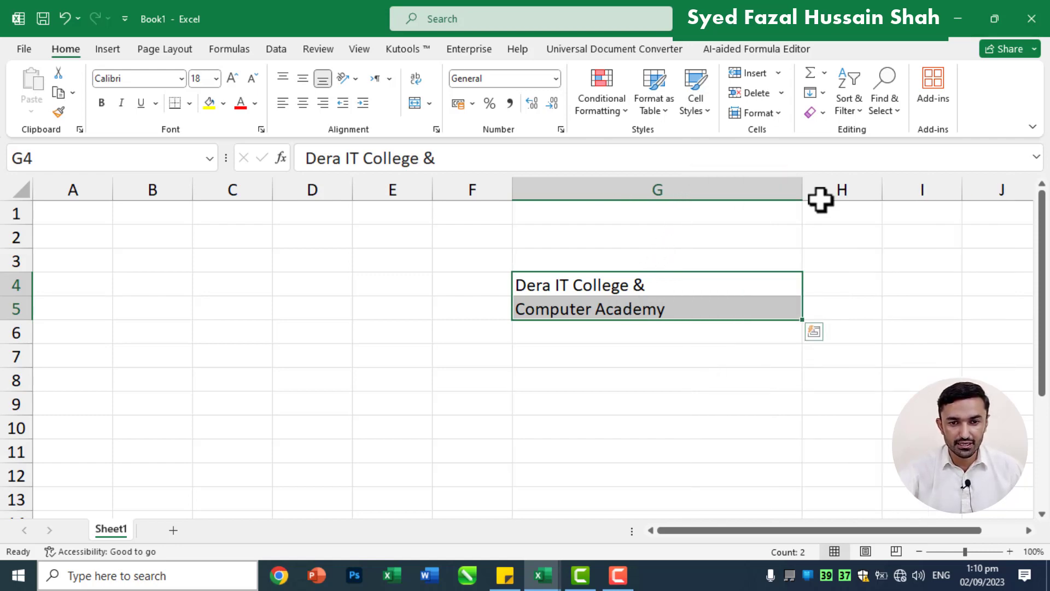
pyautogui.click(822, 94)
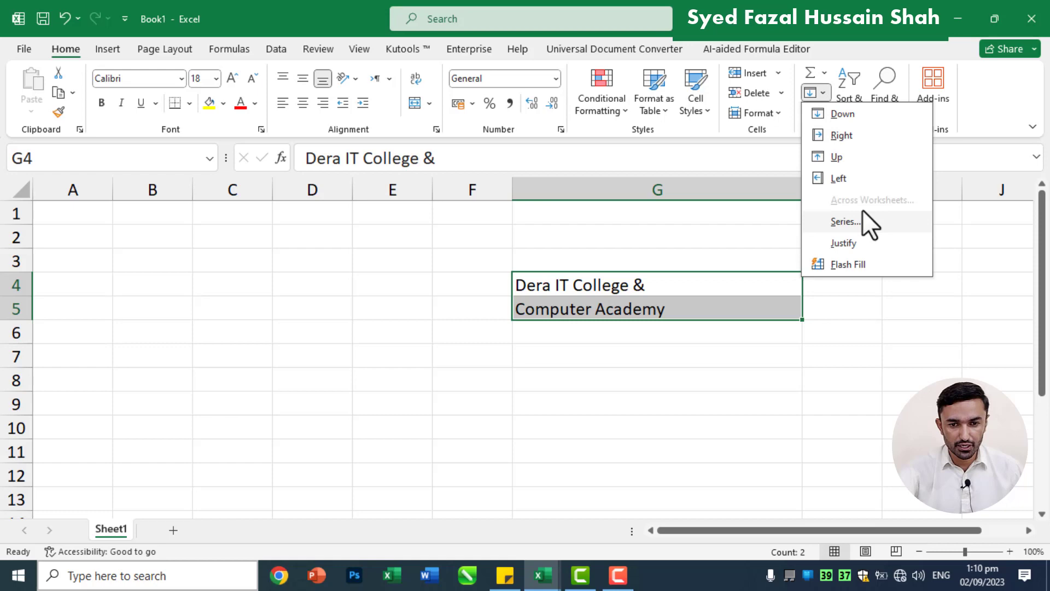
pyautogui.click(862, 240)
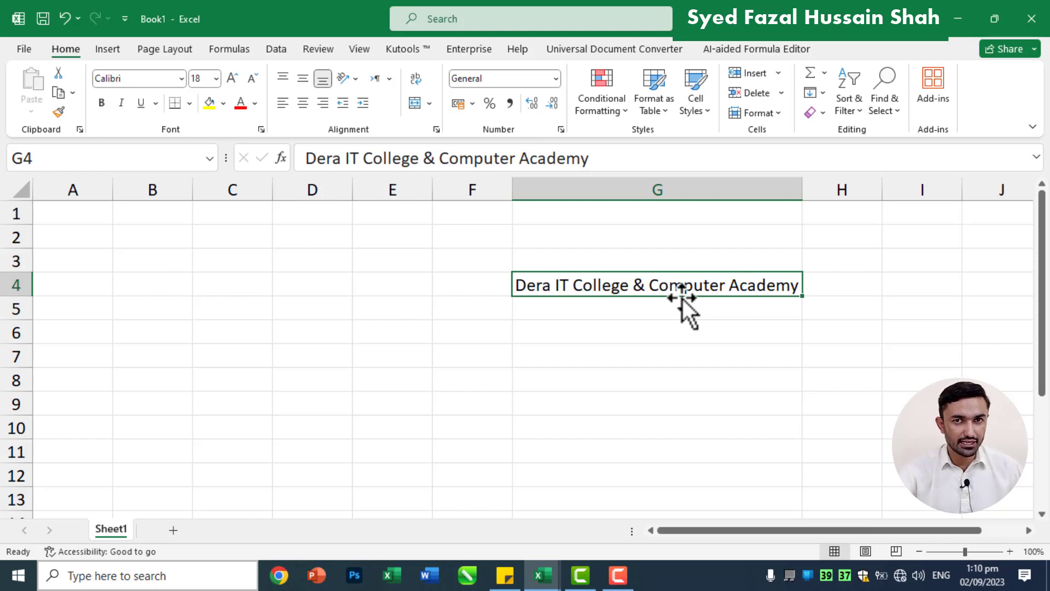
pyautogui.click(805, 350)
pyautogui.click(280, 302)
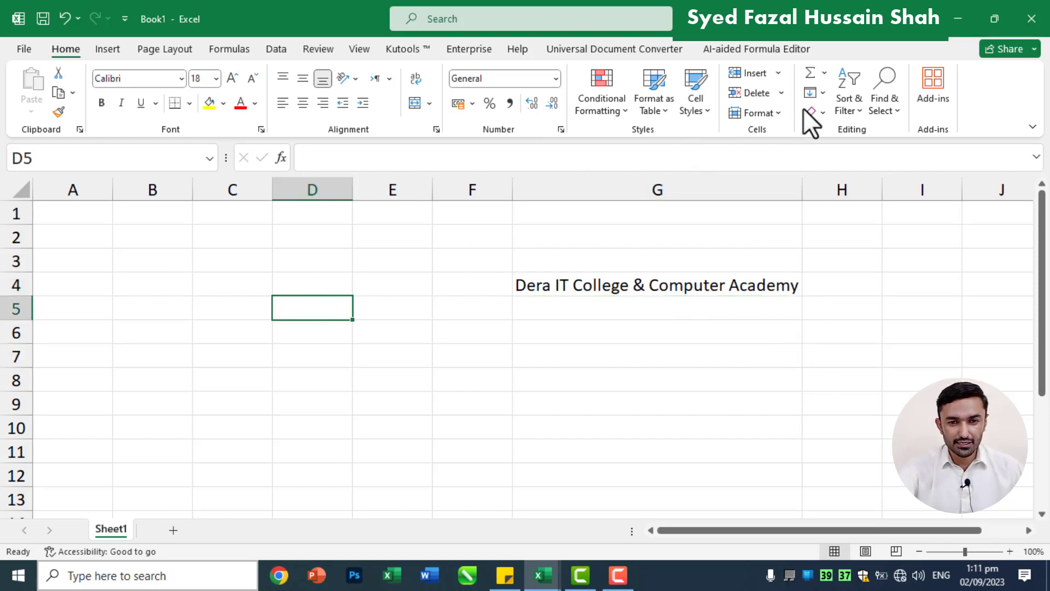
# Look over the list of Fill options, including Flash Fill.
pyautogui.click(822, 93)
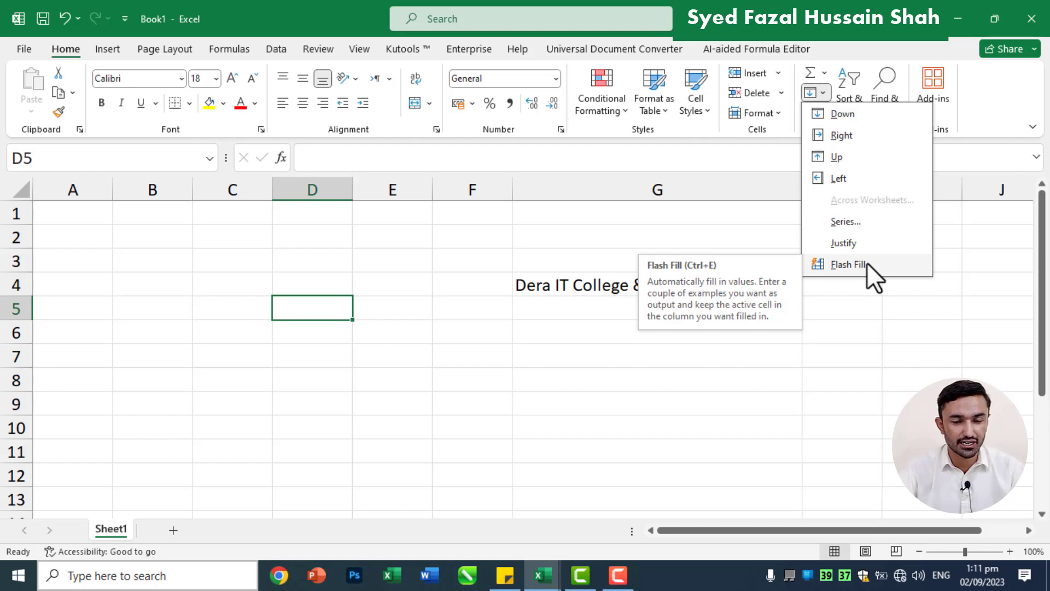
pyautogui.click(867, 340)
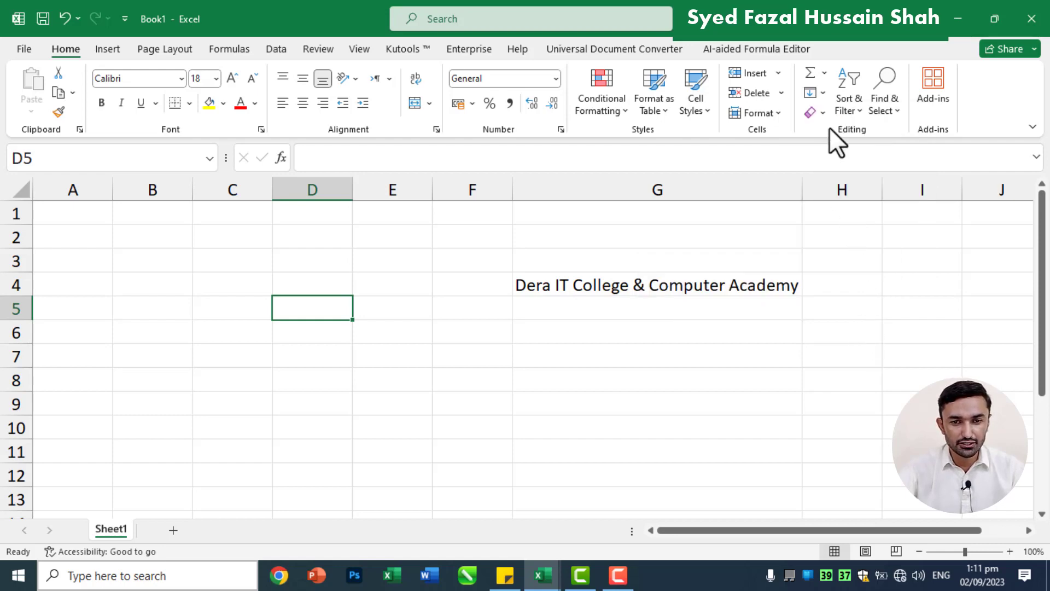
pyautogui.click(822, 91)
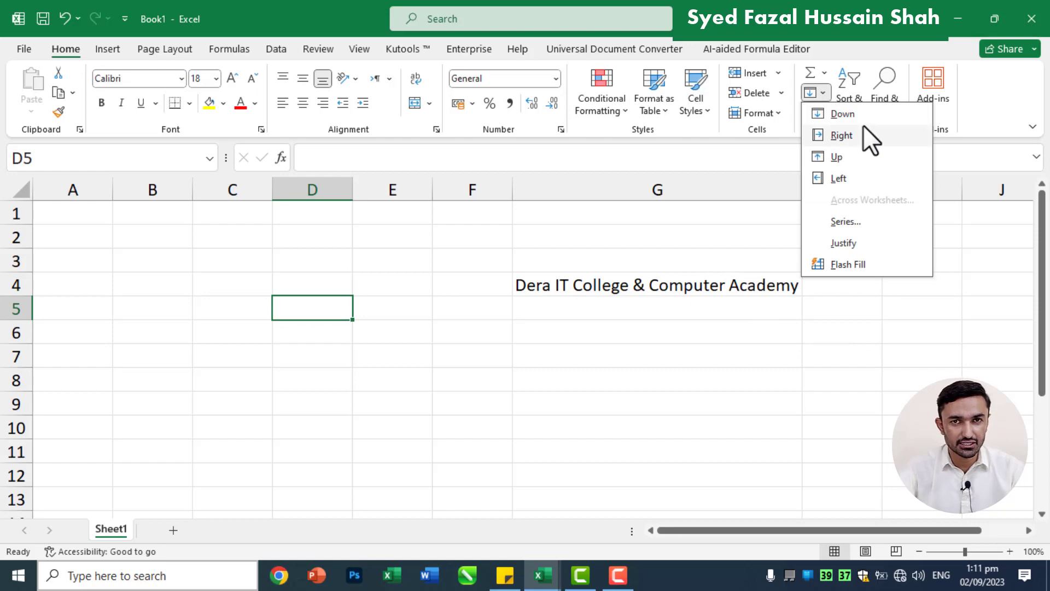